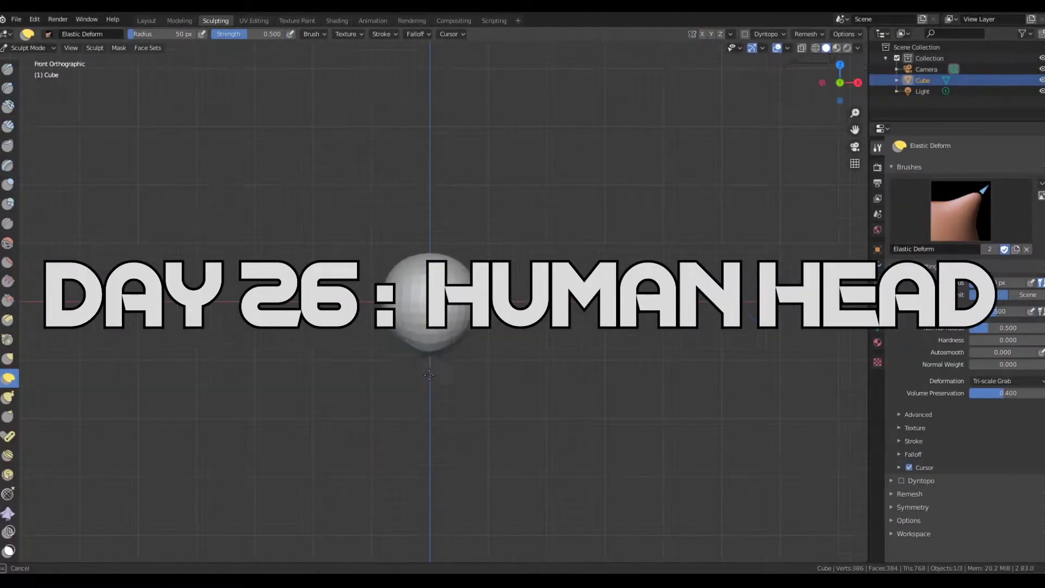
Stretch the sphere into an egg-shaped head and check it from the front and both sides.
left_click_drag(430, 375, 429, 380)
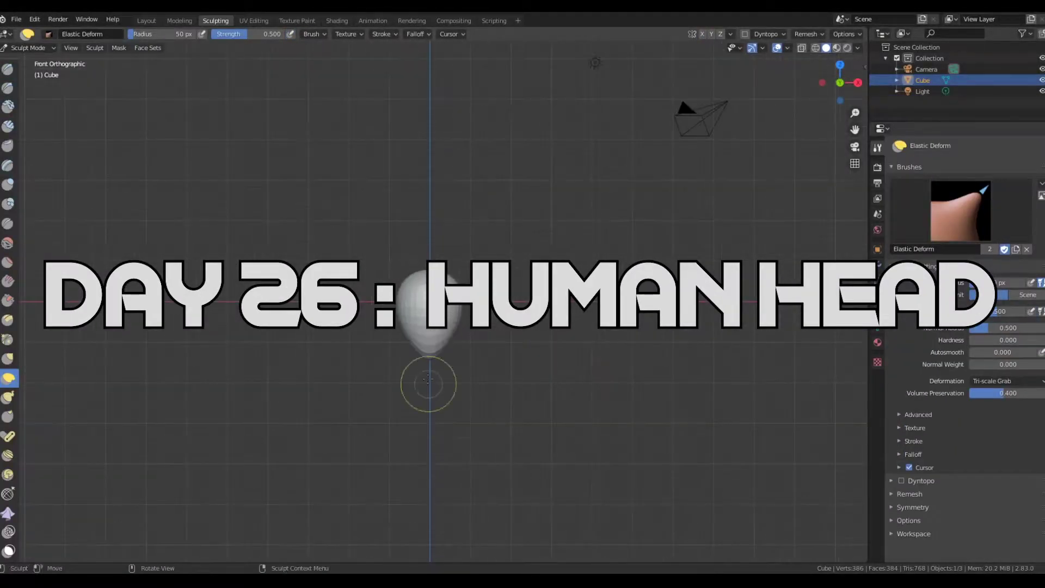
key("KP_3")
scroll(516, 393, "up", 3)
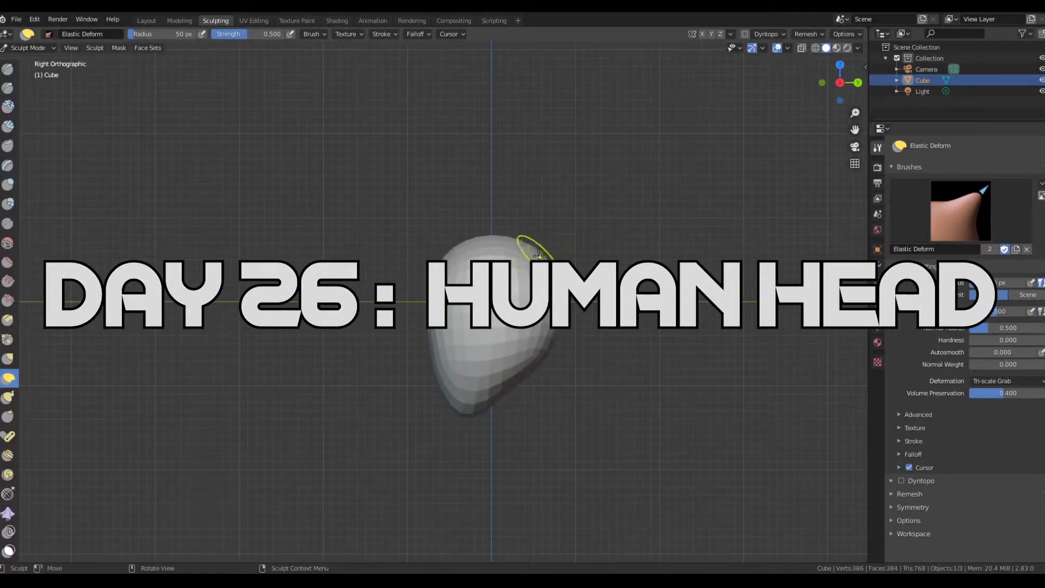
key("ctrl+KP_3")
key("KP_1")
scroll(473, 309, "up", 3)
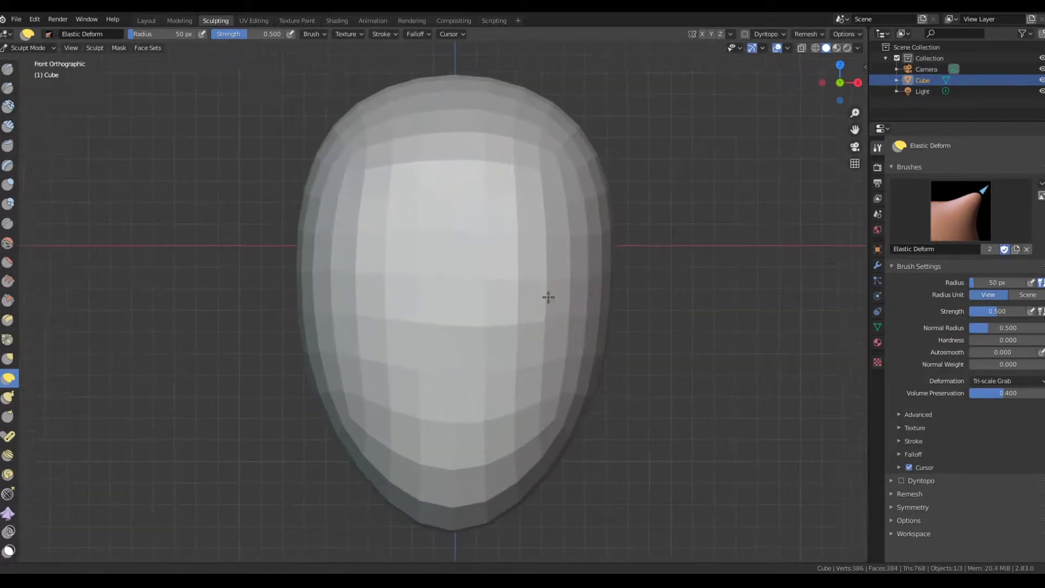
Enable Dyntopo and build up a nose on the front of the face with the Draw brush.
left_click(766, 33)
key("x")
mouse_move(454, 261)
left_mouse_down()
mouse_move(473, 346)
mouse_move(476, 326)
left_mouse_up()
middle_click_drag(477, 327, 465, 339)
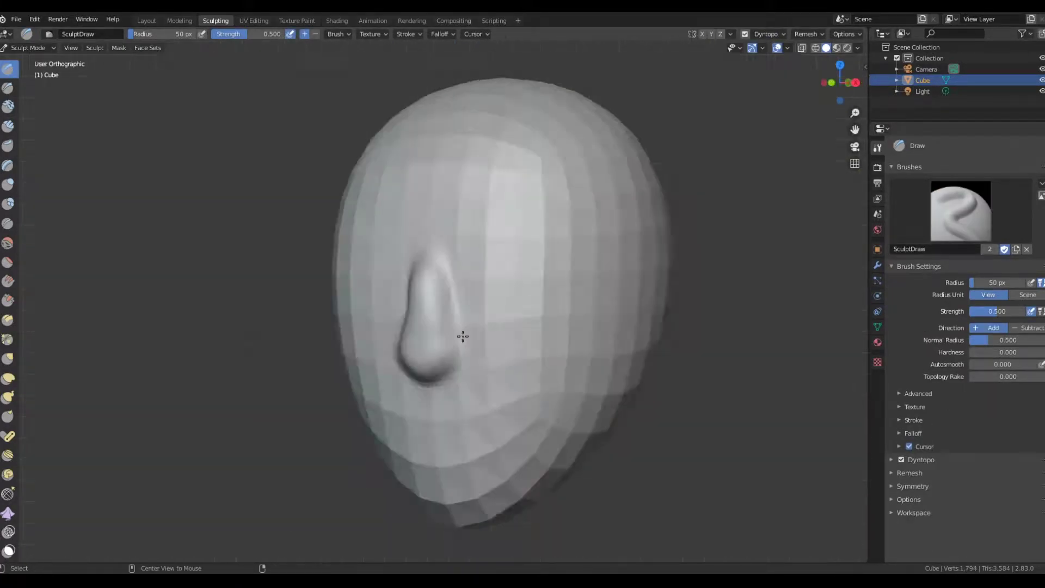
key("KP_1")
left_click_drag(457, 269, 463, 327)
middle_click_drag(462, 327, 479, 359)
key("ctrl+KP_3")
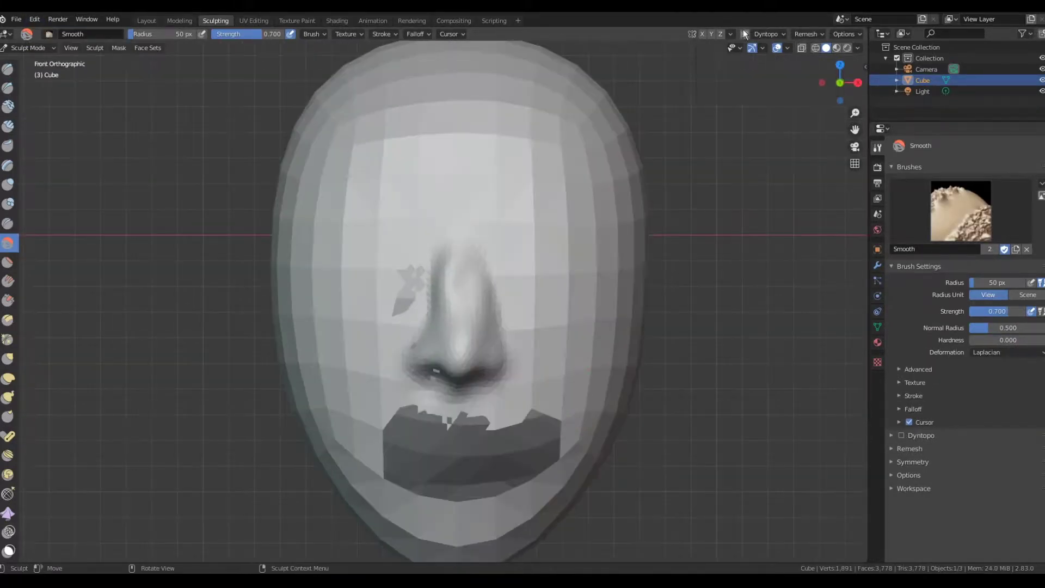
Sculpt the lips, brow ridges, eye sockets and cheeks, then save as head.blend.
key("ctrl+d")
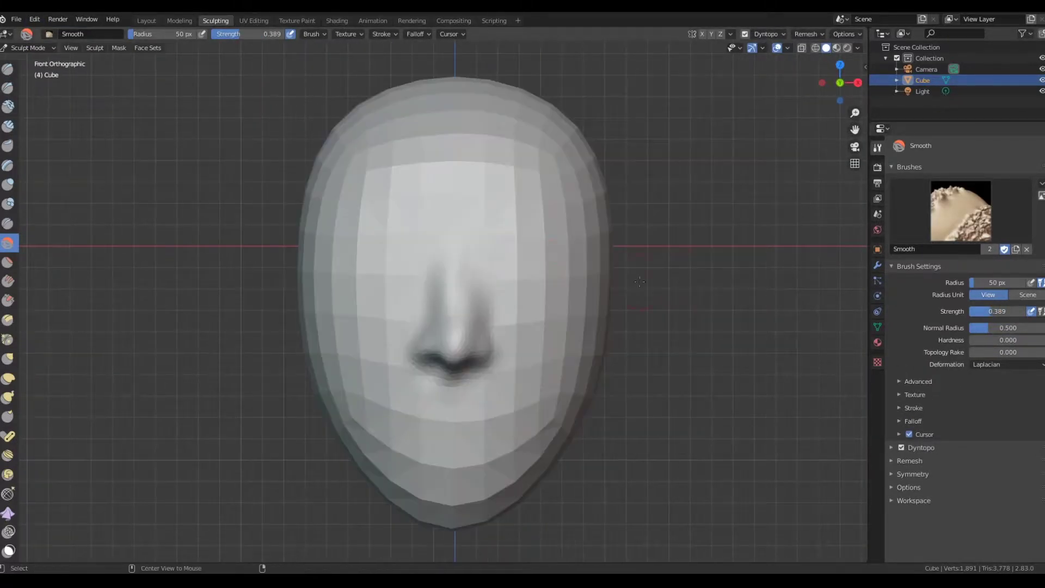
key("x")
left_click_drag(413, 406, 490, 405)
left_click_drag(349, 264, 428, 266)
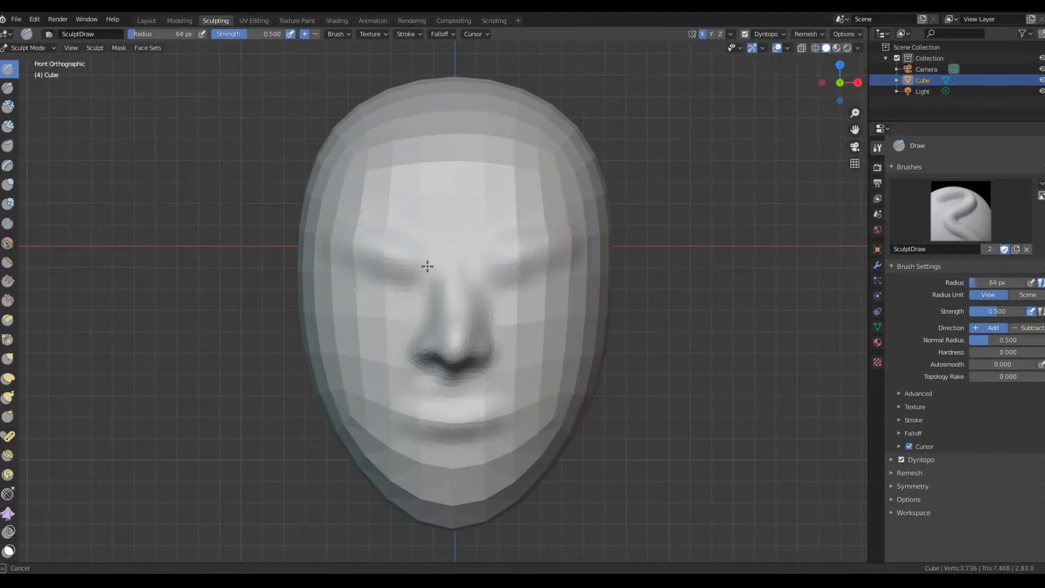
mouse_move(566, 381)
left_mouse_down()
mouse_move(545, 283)
mouse_move(566, 272)
left_mouse_up()
left_click_drag(496, 283, 550, 272)
scroll(523, 294, "up", 3)
key("ctrl+s")
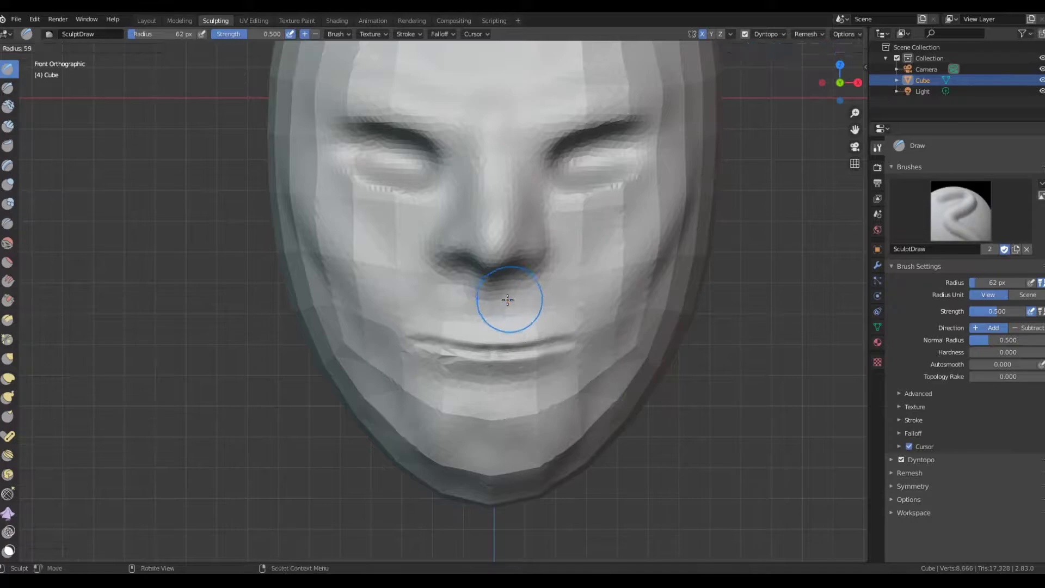
Try the Elastic Deform and Smooth brushes on the face, checking it from the side.
scroll(688, 350, "down", 6)
key("e")
scroll(677, 346, "up", 2)
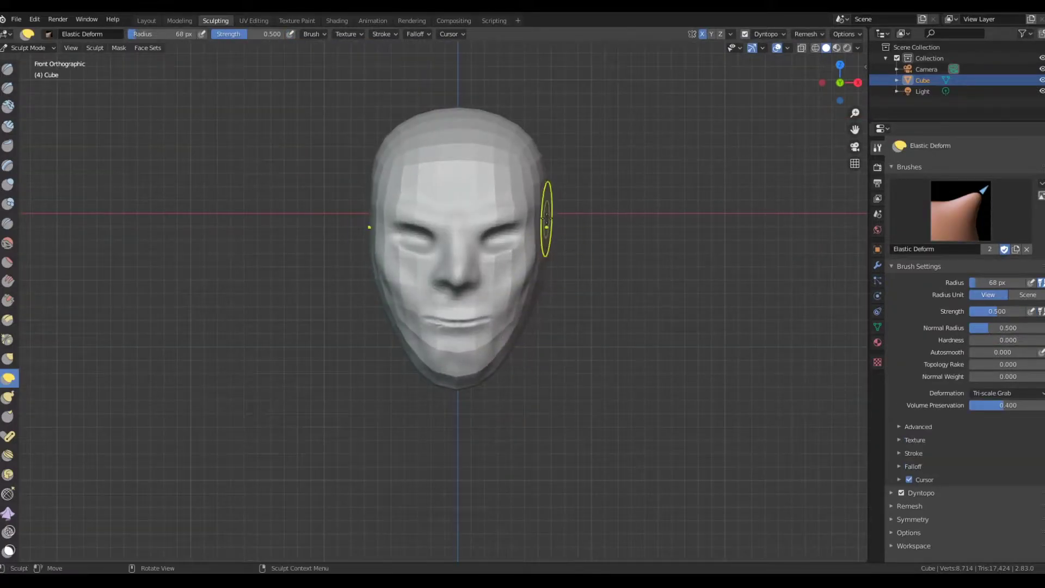
left_click(8, 243)
scroll(490, 218, "up", 4)
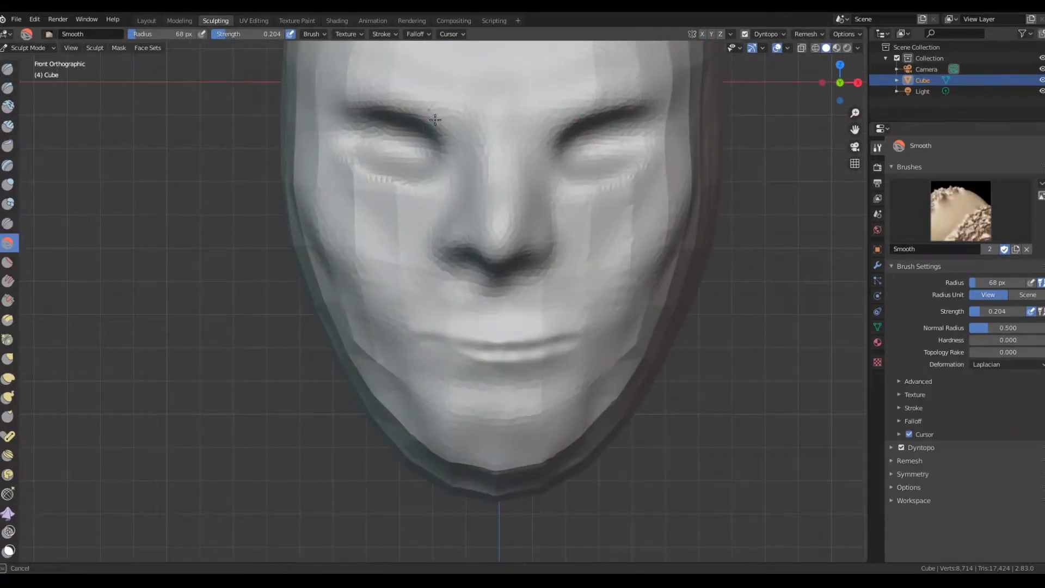
scroll(613, 123, "down", 4)
middle_click_drag(376, 305, 579, 147)
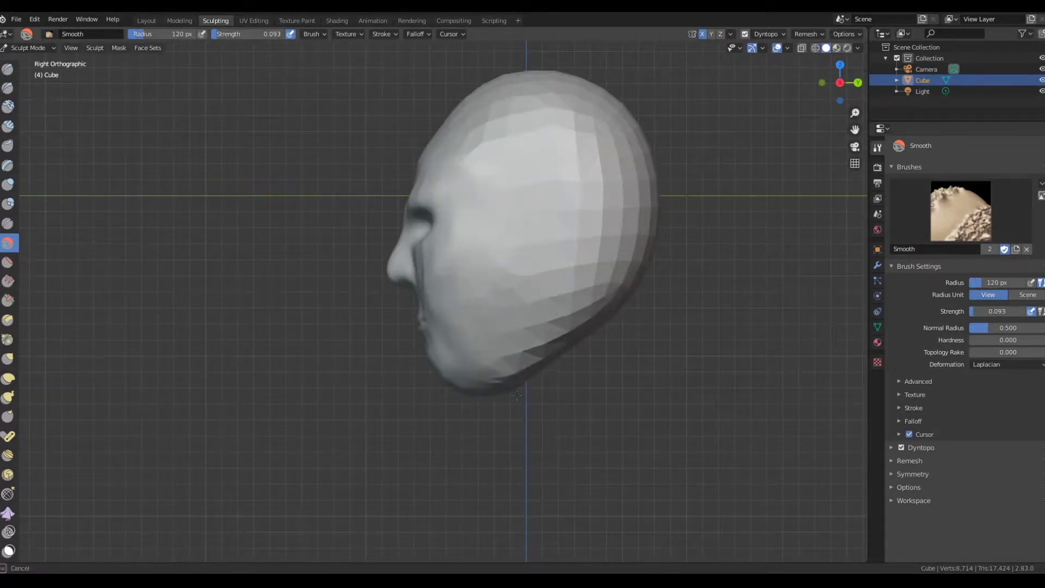
key("KP_1")
Enlarge the Elastic Deform brush to cover the whole face and reshape its proportions.
left_click(8, 378)
scroll(468, 305, "up", 5)
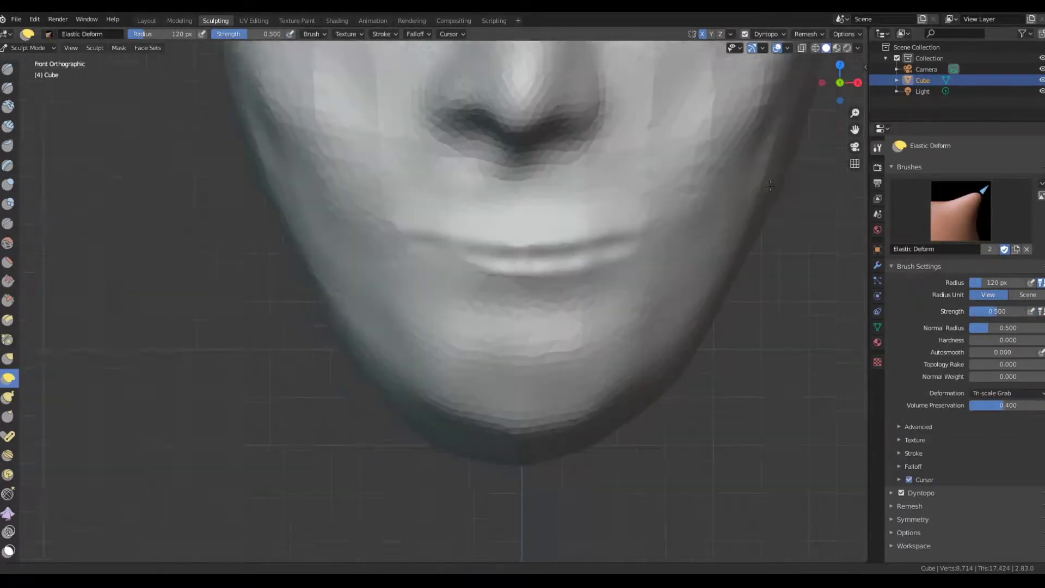
scroll(681, 302, "up", 3)
scroll(681, 302, "down", 1)
scroll(727, 256, "up", 5, "shift")
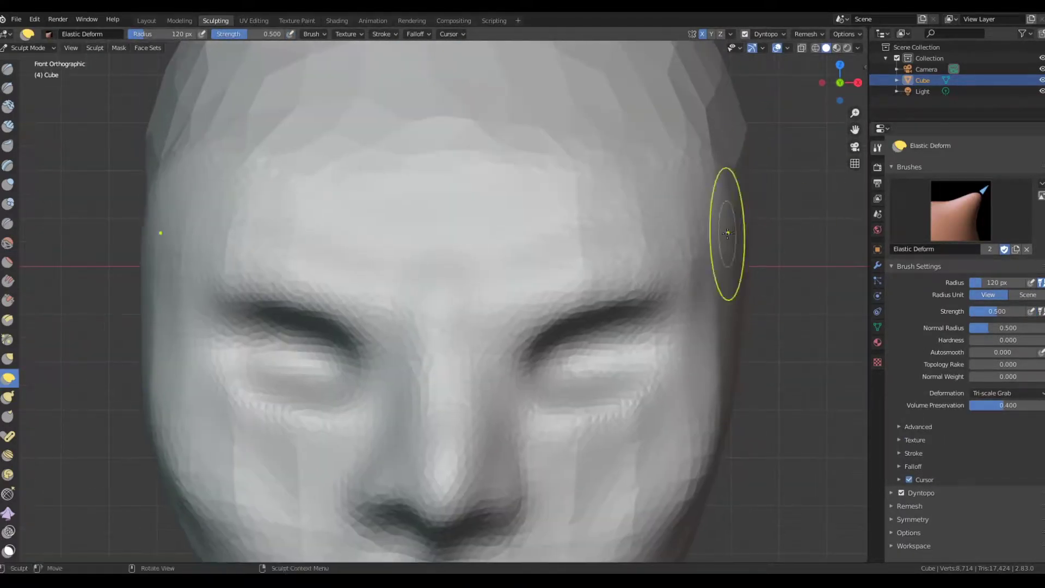
scroll(790, 218, "up", 3, "shift")
scroll(846, 188, "up", 1)
key("f")
scroll(321, 187, "up", 3, "shift")
scroll(381, 272, "down", 5, "shift")
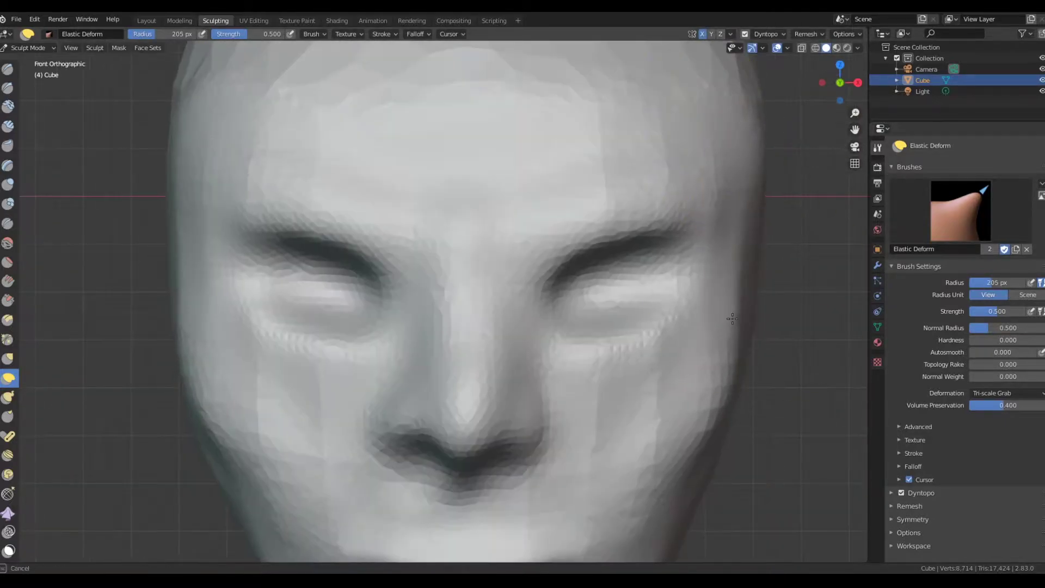
scroll(746, 384, "down", 4, "shift")
scroll(366, 78, "down", 3)
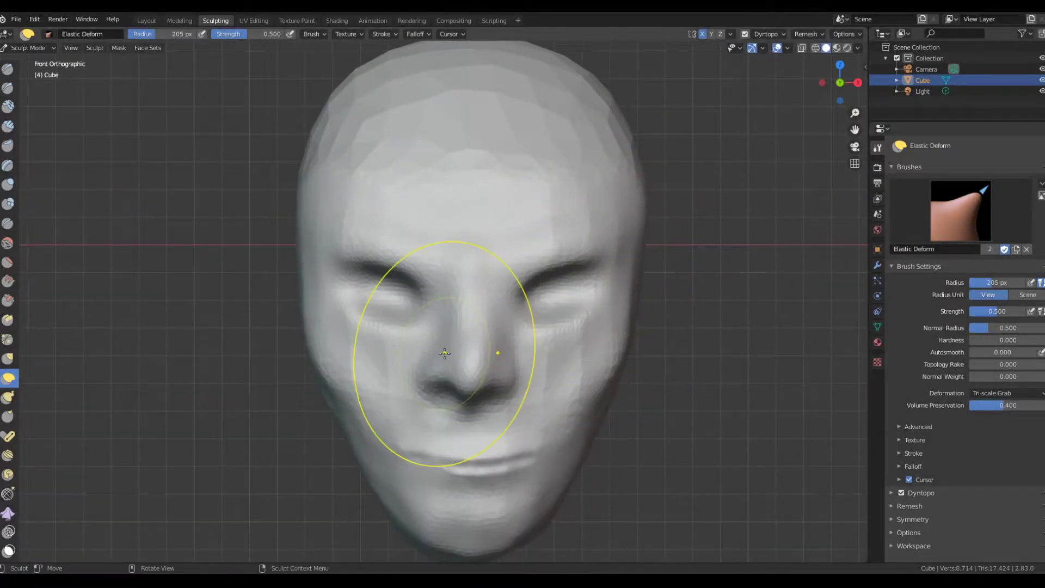
scroll(436, 217, "up", 5)
Smooth the nose and mouth, refine the nose side, and carve a nostril from Bottom view.
left_click(7, 243)
middle_click_drag(390, 495, 503, 478, "shift")
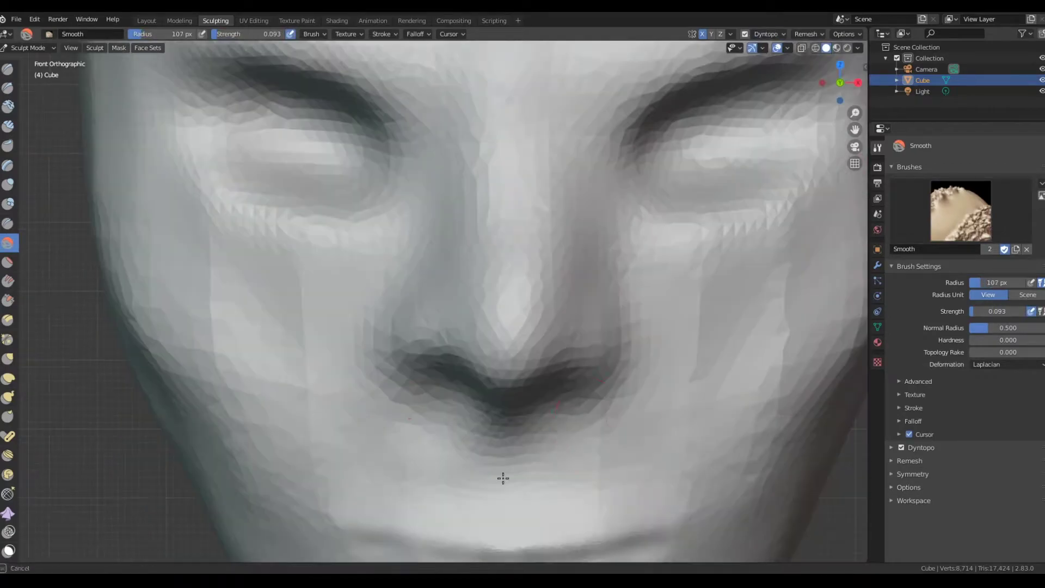
left_click(7, 377)
key("x")
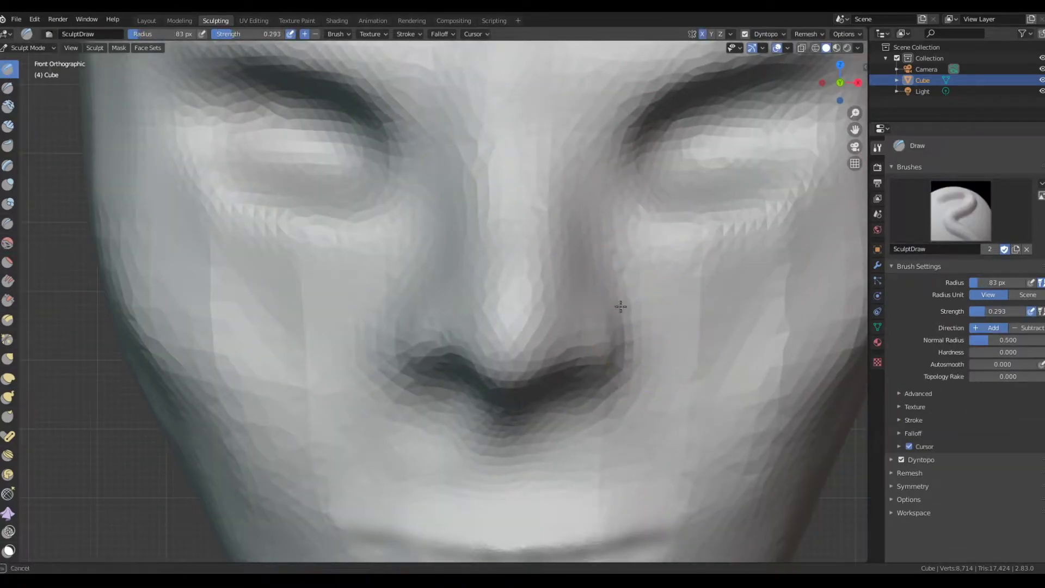
middle_click_drag(619, 310, 581, 382, "shift")
key("ctrl+KP_1")
mouse_move(569, 210)
left_mouse_down()
mouse_move(555, 203)
mouse_move(566, 212)
left_mouse_up()
Smooth the nose from the Right side view and inspect its underside.
key("KP_3")
scroll(383, 344, "up", 5)
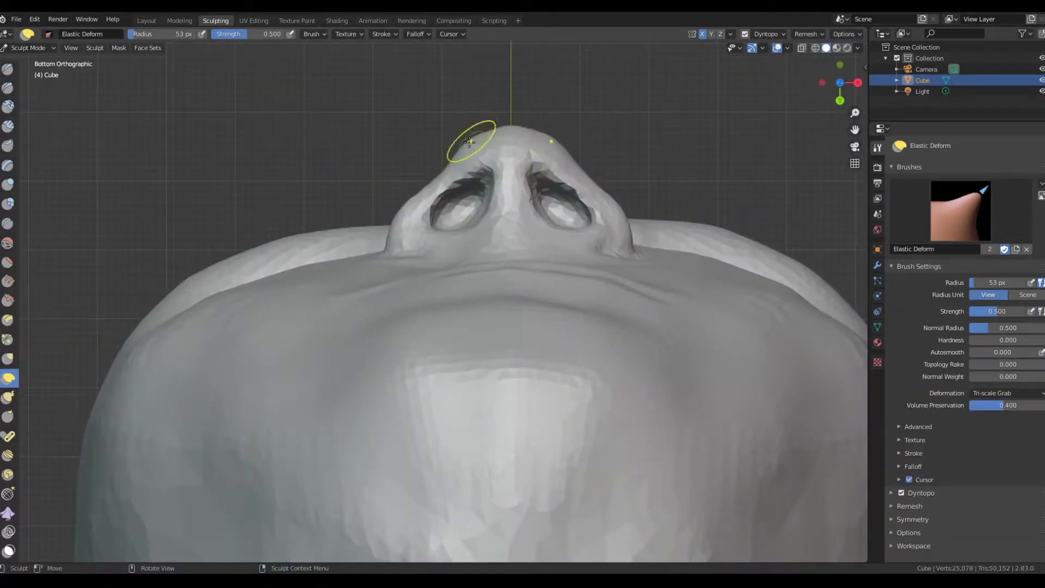
key("s")
key("KP_3")
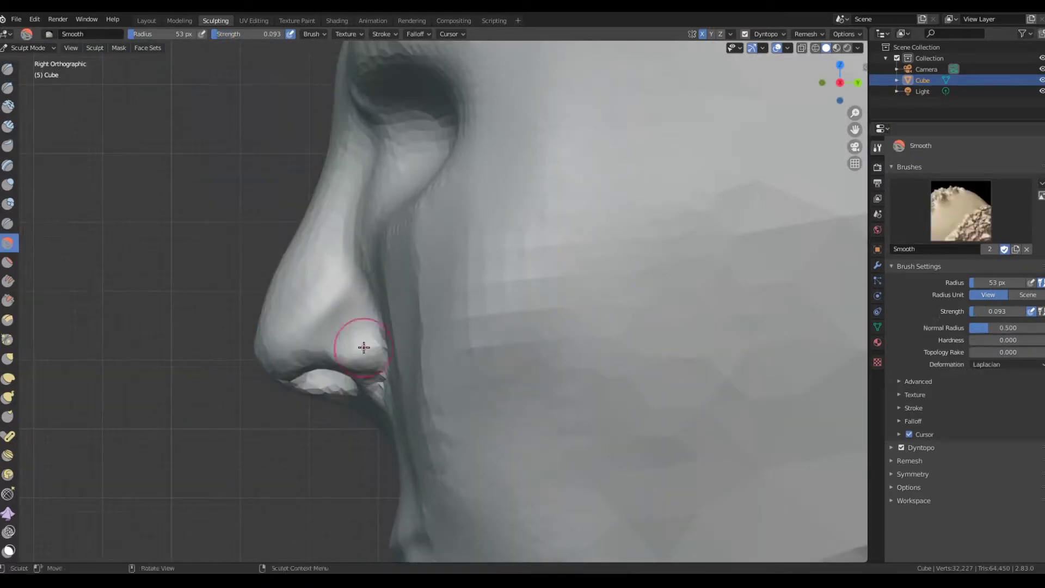
middle_click_drag(363, 347, 588, 387, "alt")
middle_click_drag(598, 242, 639, 249, "alt")
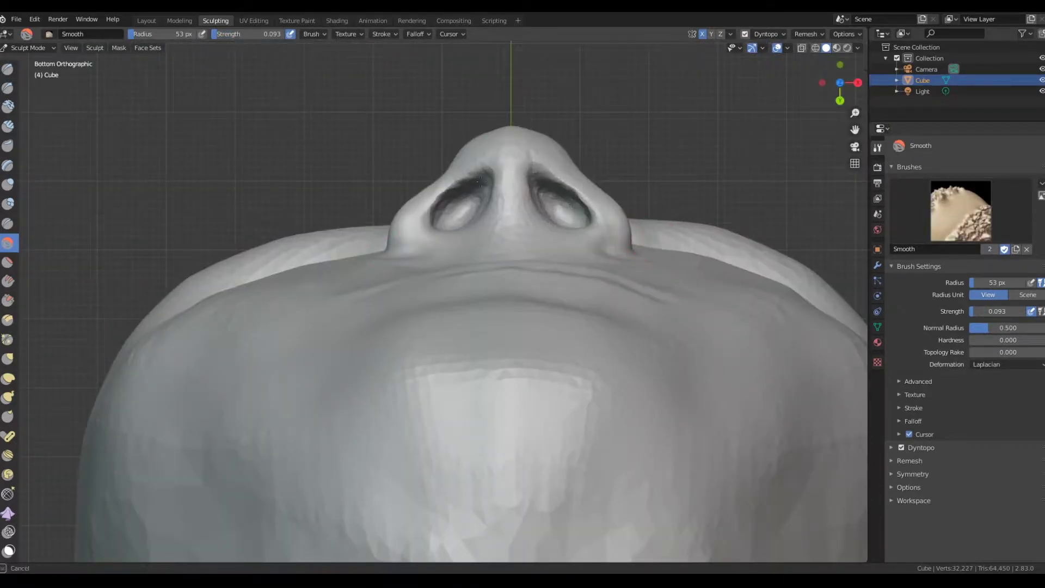
Reshape the nostril wings, nose tip and nostril openings with Elastic Deform, then save.
left_click(8, 378)
middle_click_drag(381, 272, 598, 283, "alt")
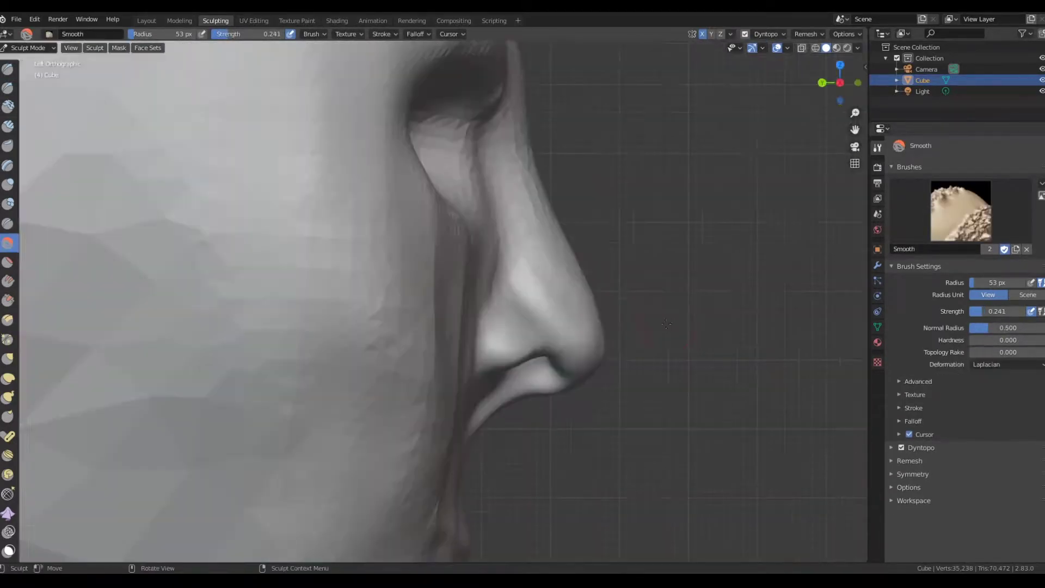
left_click_drag(602, 354, 607, 348)
mouse_move(607, 349)
middle_mouse_down("alt")
mouse_move(398, 219)
mouse_move(693, 278)
middle_mouse_up("alt")
key("x")
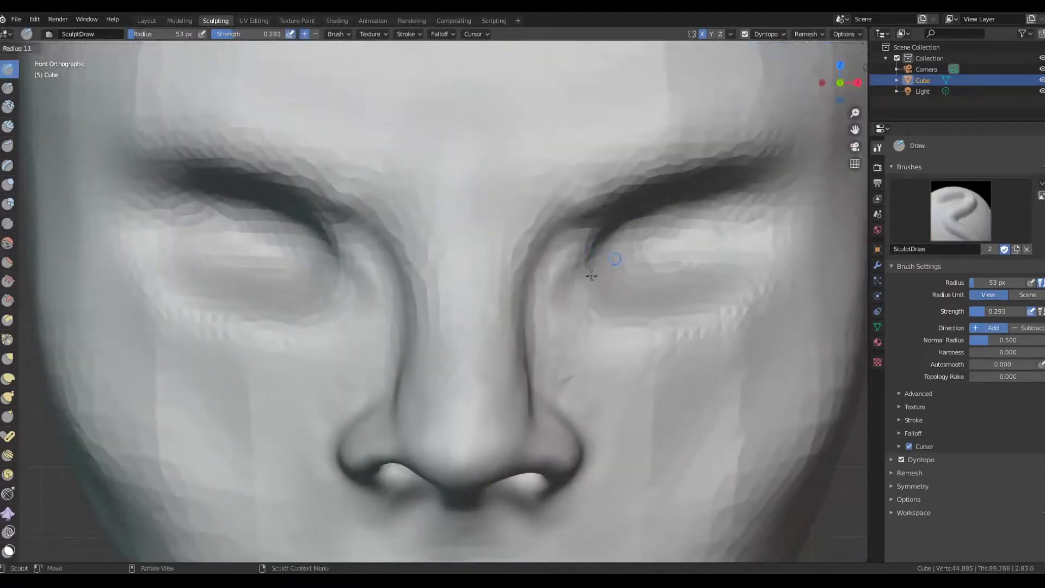
key("ctrl+s")
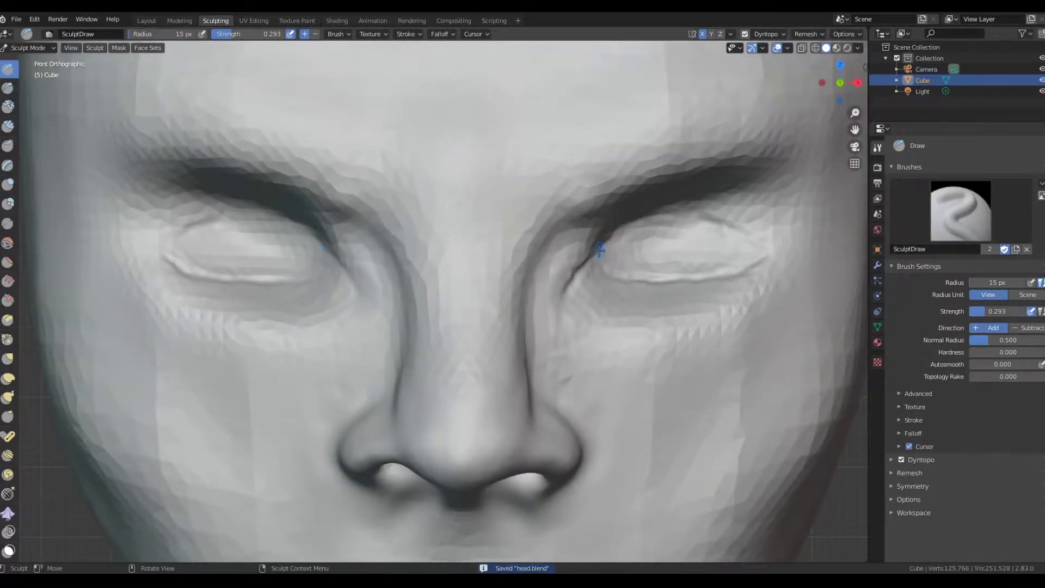
Define the eyelid creases and smooth the eyelids, cheeks and eye area, then save head.blend.
key("f")
left_click_drag(636, 224, 591, 260, "shift")
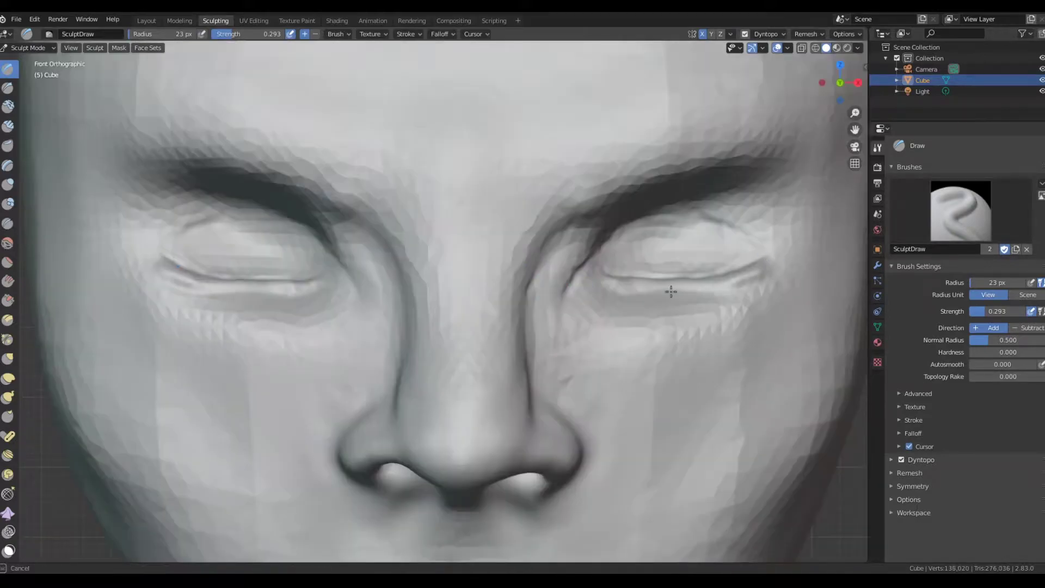
left_click_drag(671, 293, 718, 327, "shift")
key("shift+s")
left_click_drag(623, 315, 782, 362)
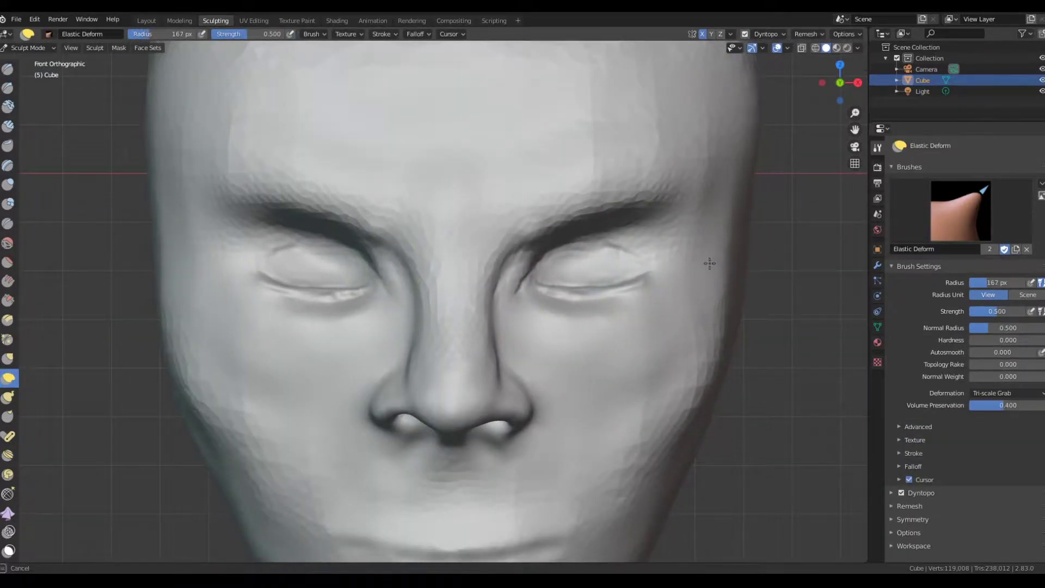
middle_click_drag(708, 265, 727, 272, "shift")
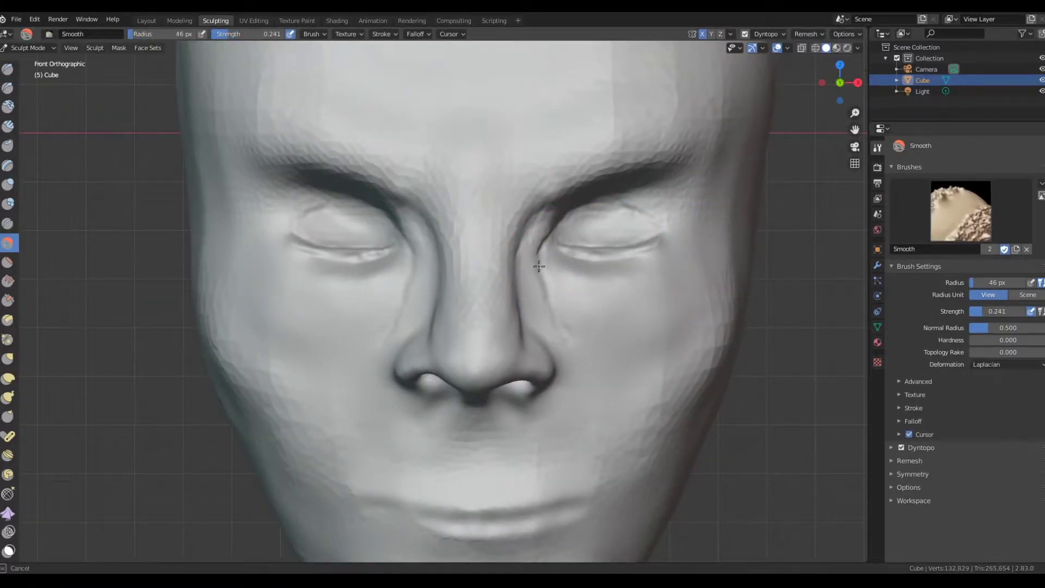
left_click_drag(561, 273, 576, 355)
key("ctrl+s")
Raise both upper eyelids with Draw, then smooth the inner eye corners and beside the nostril.
key("x")
scroll(659, 198, "up", 2)
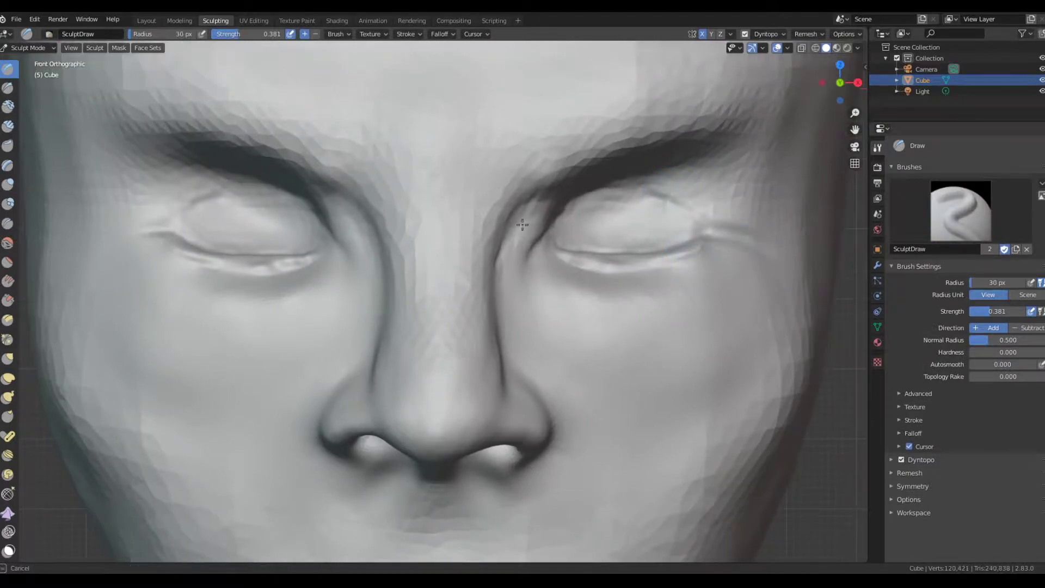
left_click(522, 225)
left_click_drag(588, 188, 732, 217)
left_click_drag(773, 265, 719, 237, "shift")
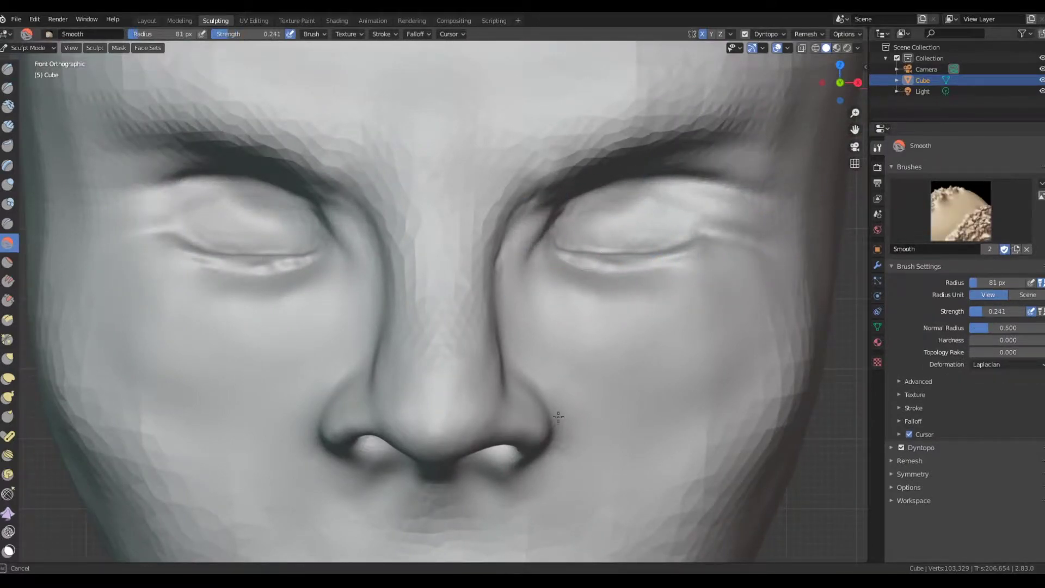
left_click_drag(558, 417, 412, 356, "shift")
key("KP_3")
key("KP_1")
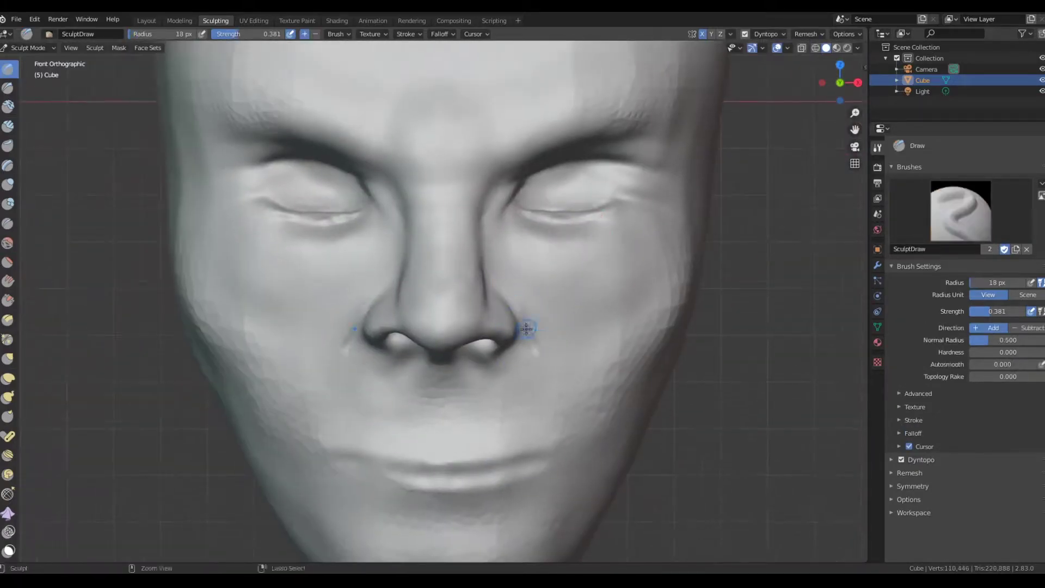
left_click_drag(524, 324, 553, 390, "shift")
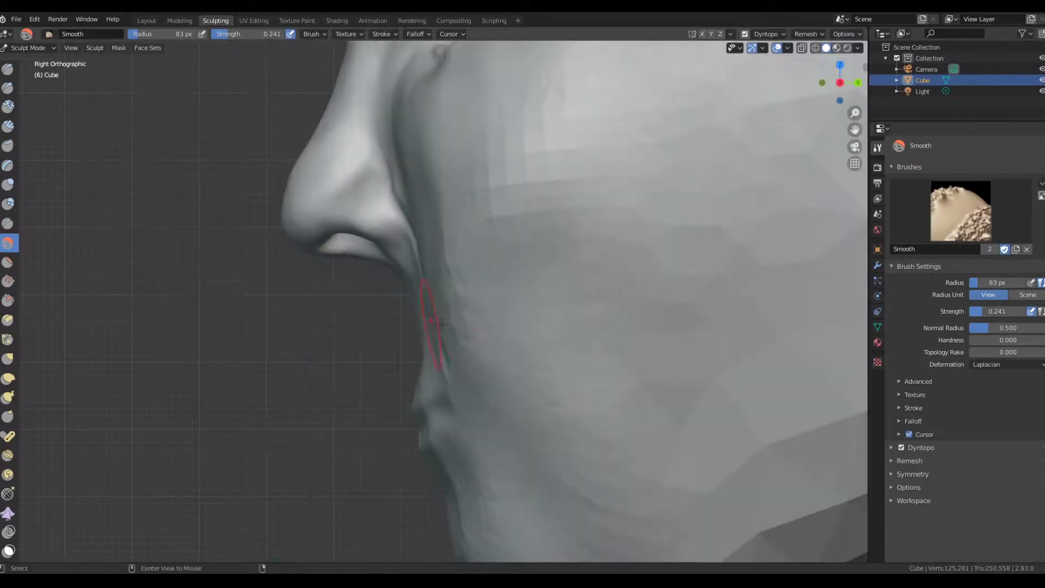
scroll(490, 283, "down", 6)
scroll(454, 266, "up", 2)
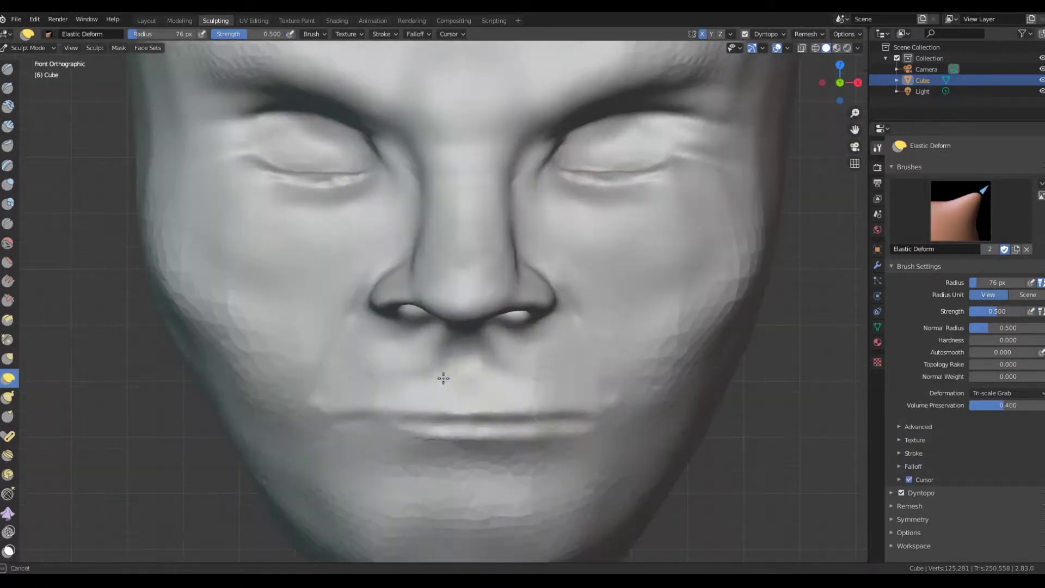
Reshape the lips and mouth corners, then switch to Elastic Deform and zoom out to the whole head.
mouse_move(443, 378)
left_mouse_down()
mouse_move(373, 362)
mouse_move(538, 362)
left_mouse_up()
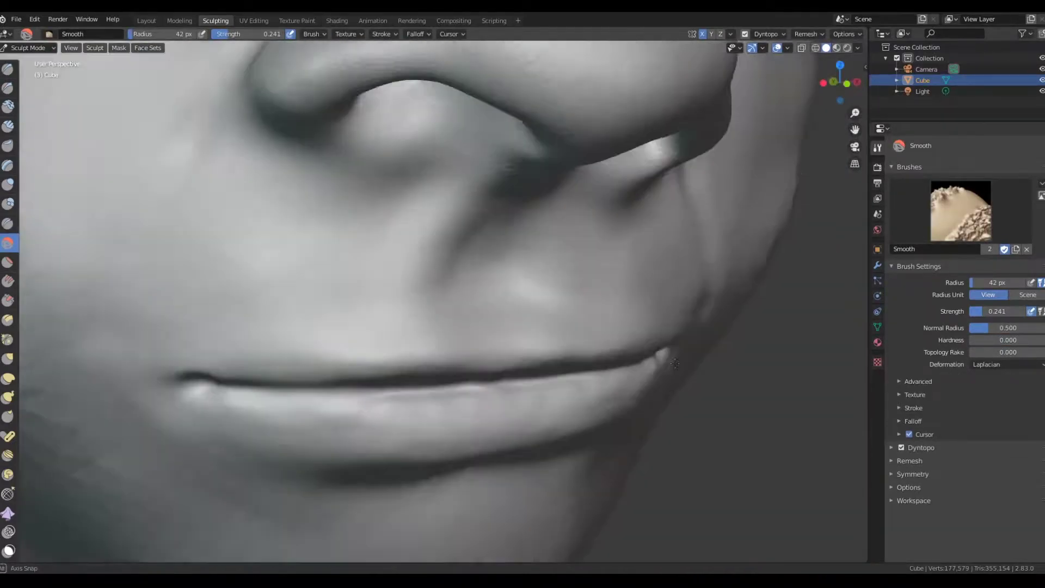
left_click(16, 377)
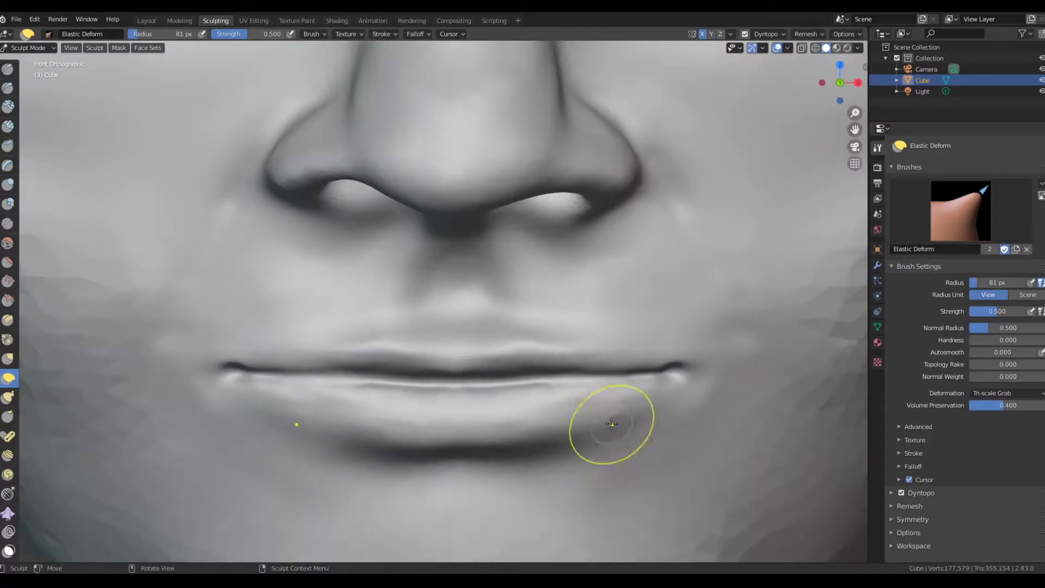
scroll(612, 423, "down", 5)
scroll(411, 276, "up", 5)
middle_click_drag(411, 275, 485, 130, "ctrl")
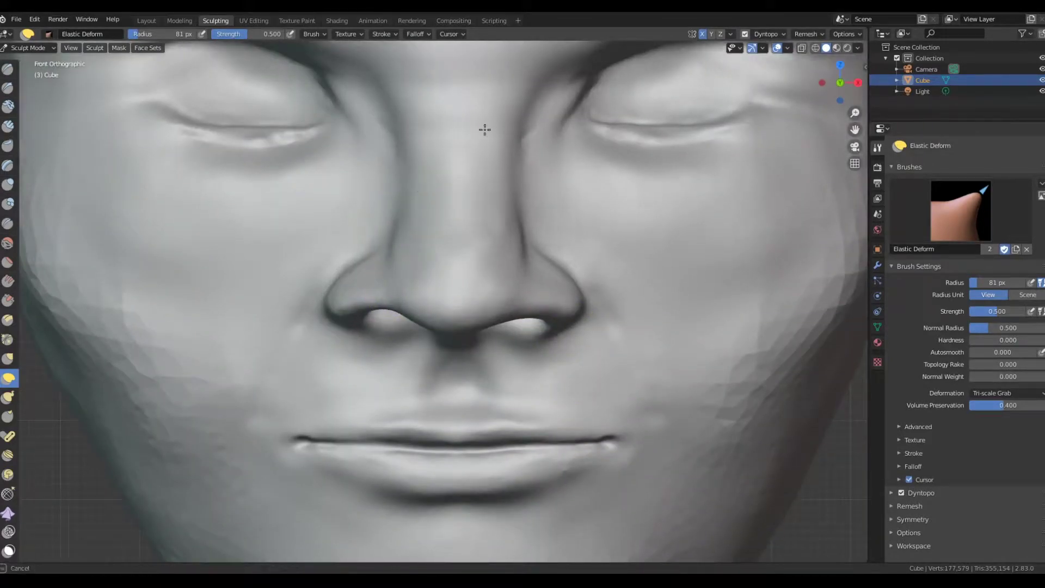
middle_click_drag(684, 293, 519, 312, "ctrl")
middle_click_drag(424, 259, 436, 357, "ctrl")
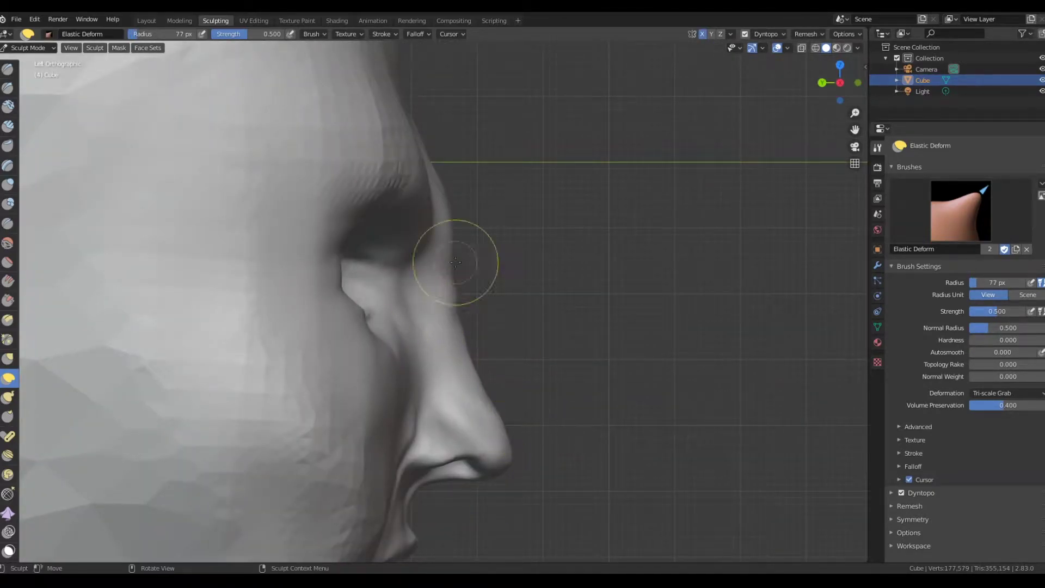
scroll(577, 371, "down", 3)
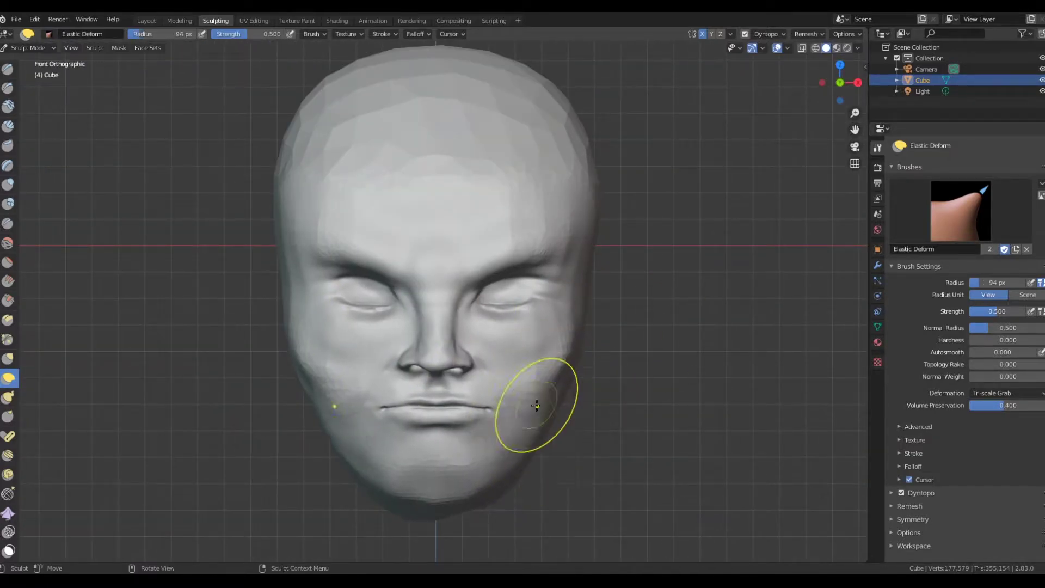
Build up and smooth the chin, including the area between the lower lip and chin.
middle_click_drag(474, 485, 416, 444, "ctrl")
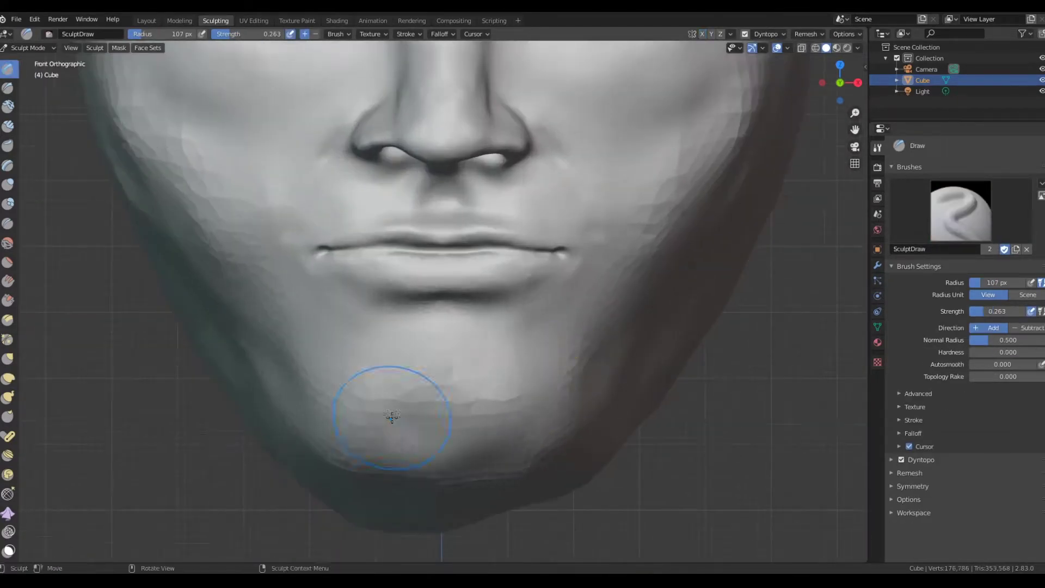
left_click_drag(392, 417, 514, 387, "shift")
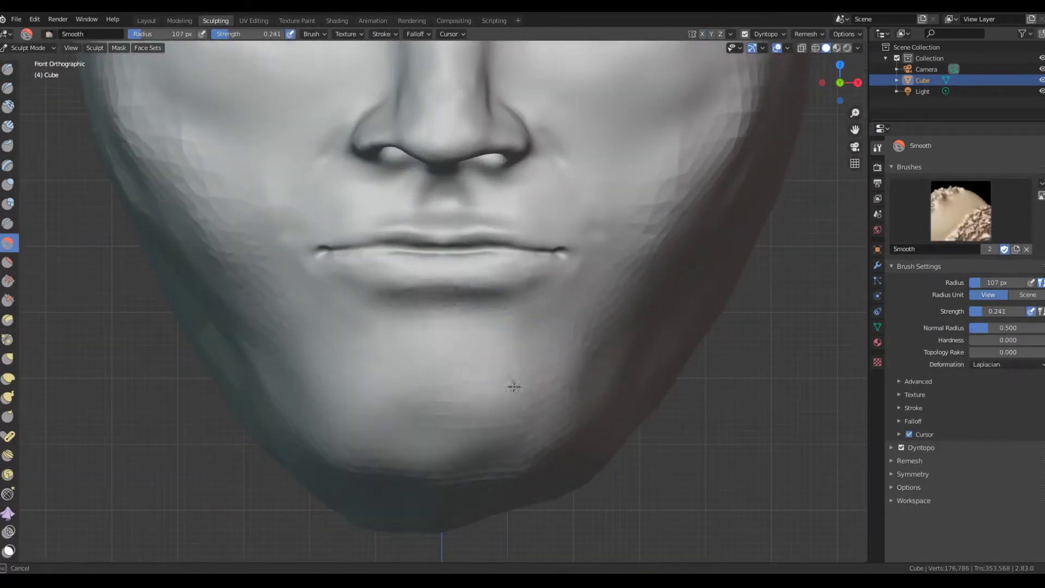
left_click_drag(425, 346, 576, 307)
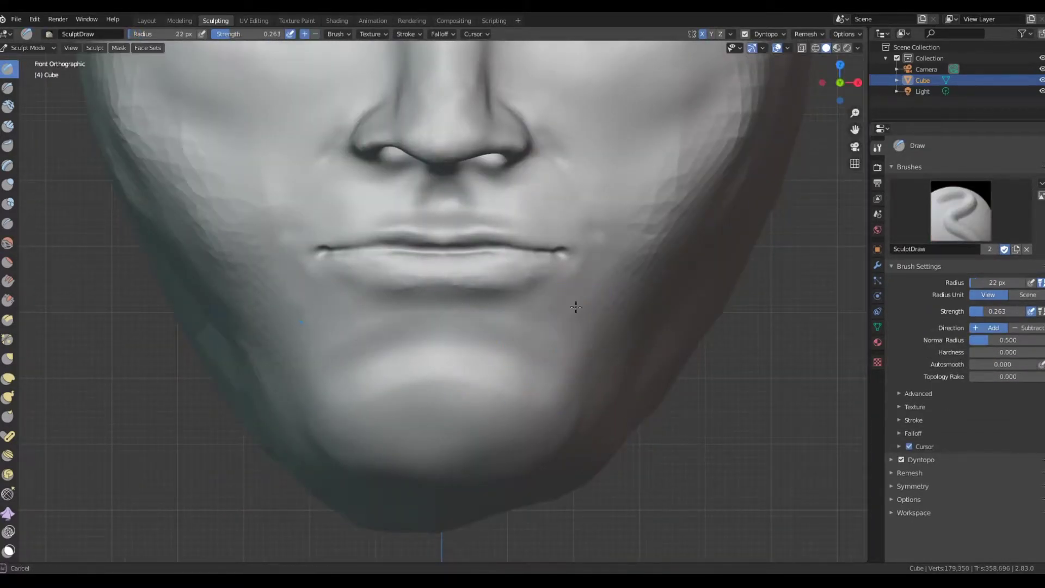
scroll(513, 341, "up", 2)
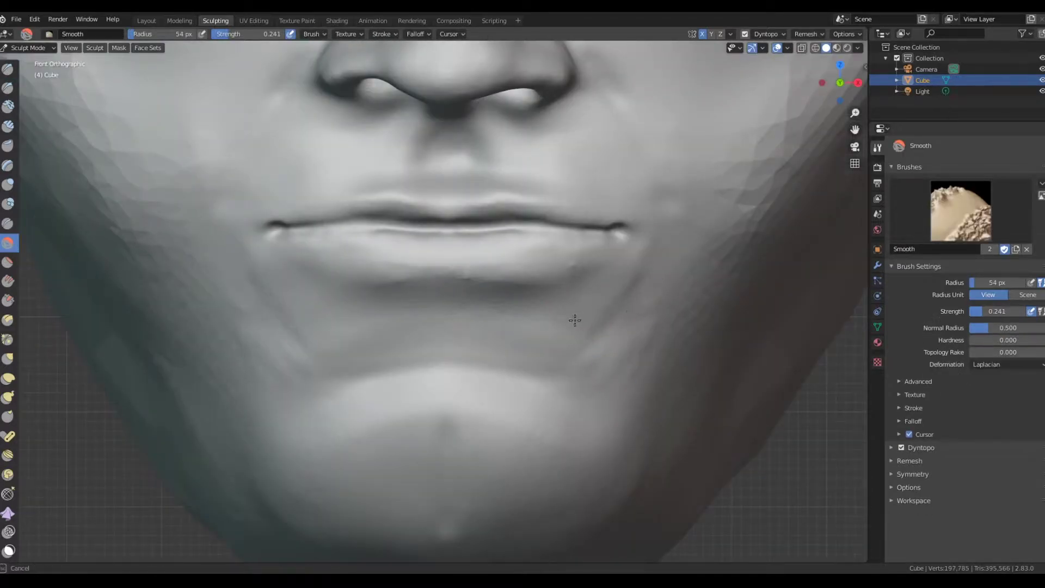
left_click_drag(452, 358, 453, 354, "shift")
scroll(571, 354, "up", 3)
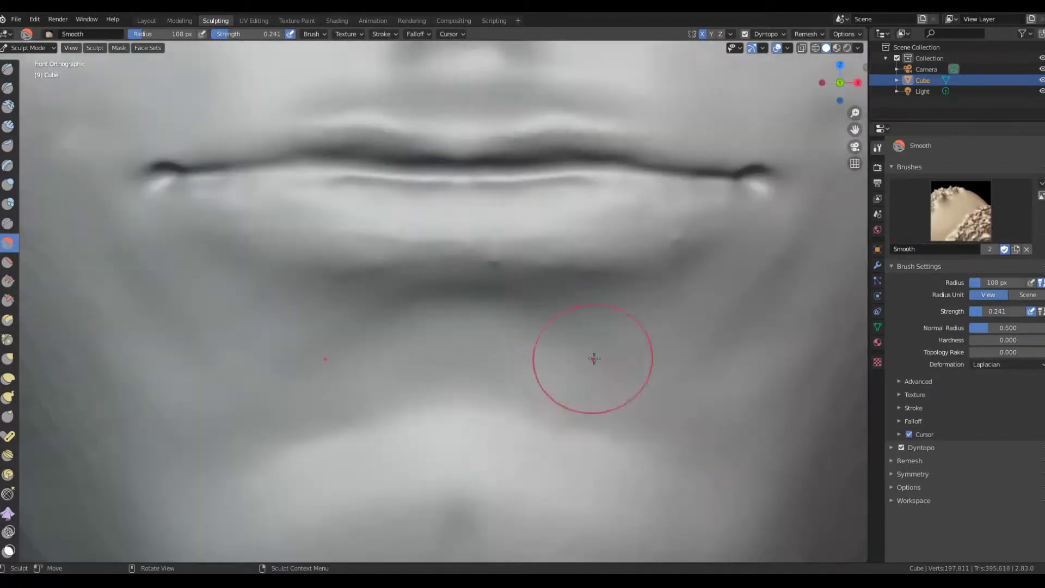
scroll(602, 273, "down", 2)
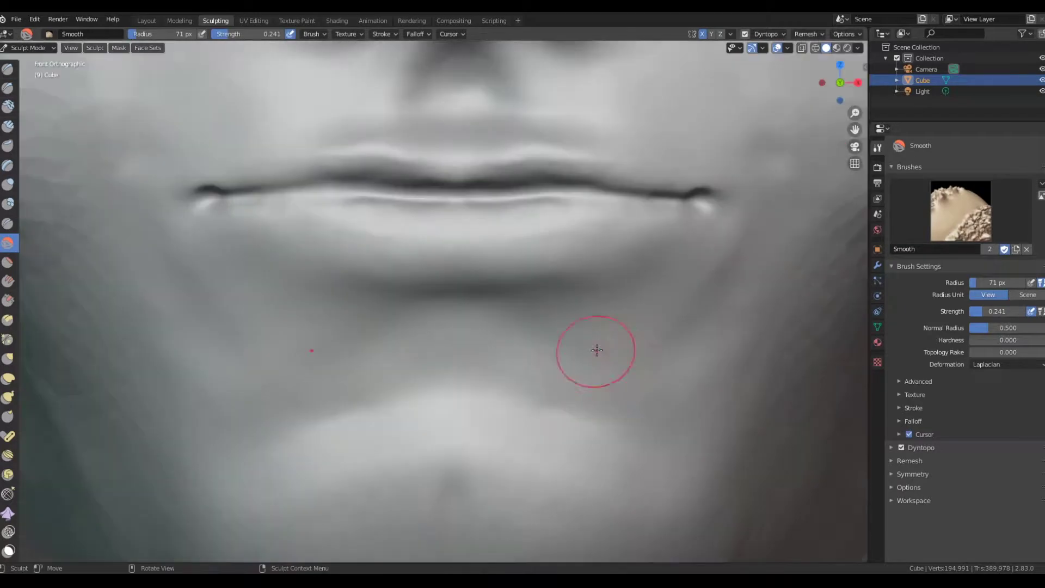
scroll(595, 350, "up", 4)
left_click_drag(446, 501, 443, 506, "shift")
Inspect the chin and jaw by zooming and checking the Right side profile view.
scroll(457, 351, "down", 4)
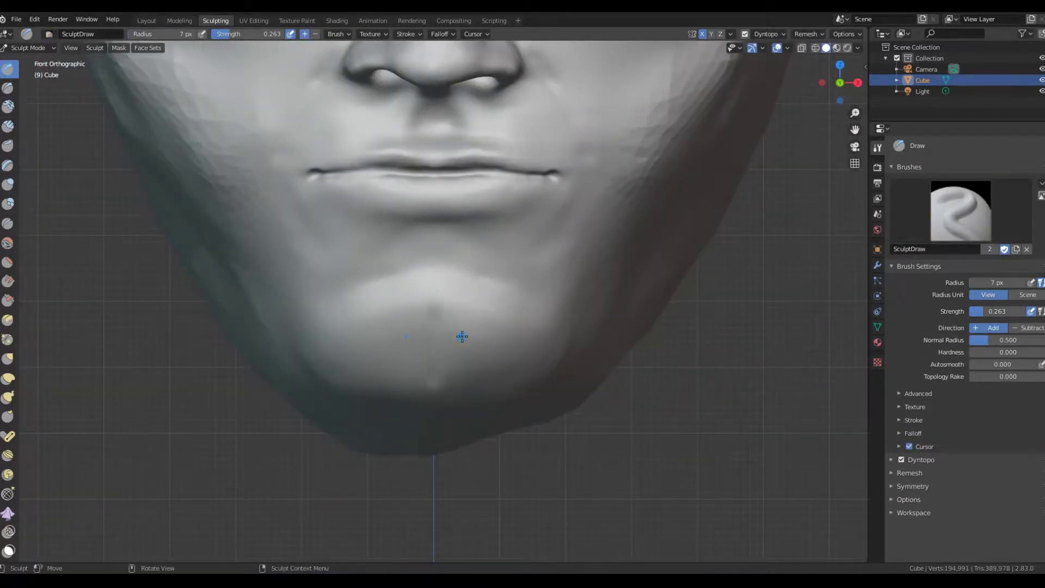
scroll(466, 355, "down", 2)
scroll(379, 398, "up", 1)
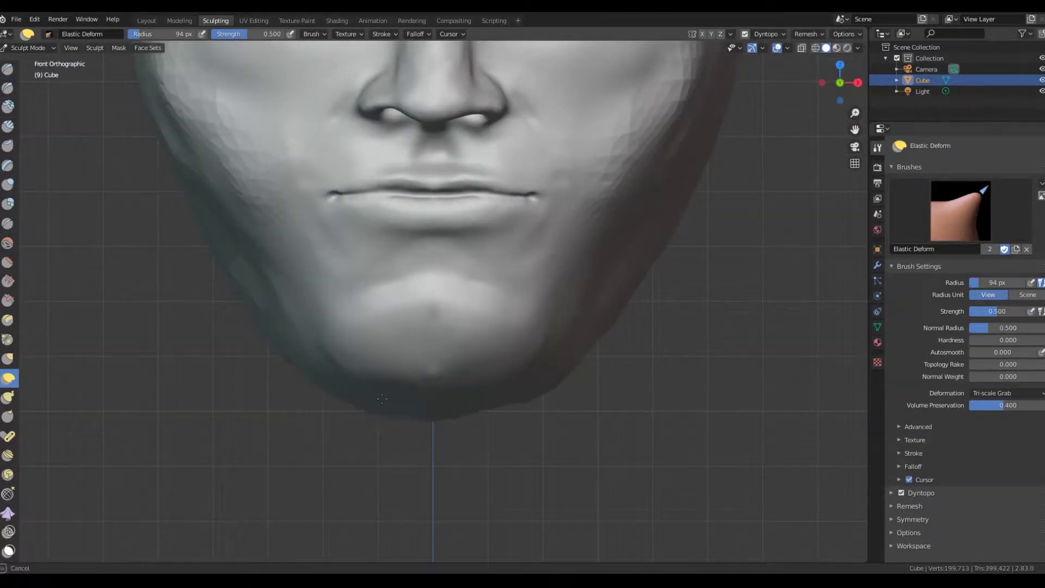
scroll(629, 353, "up", 3, "shift")
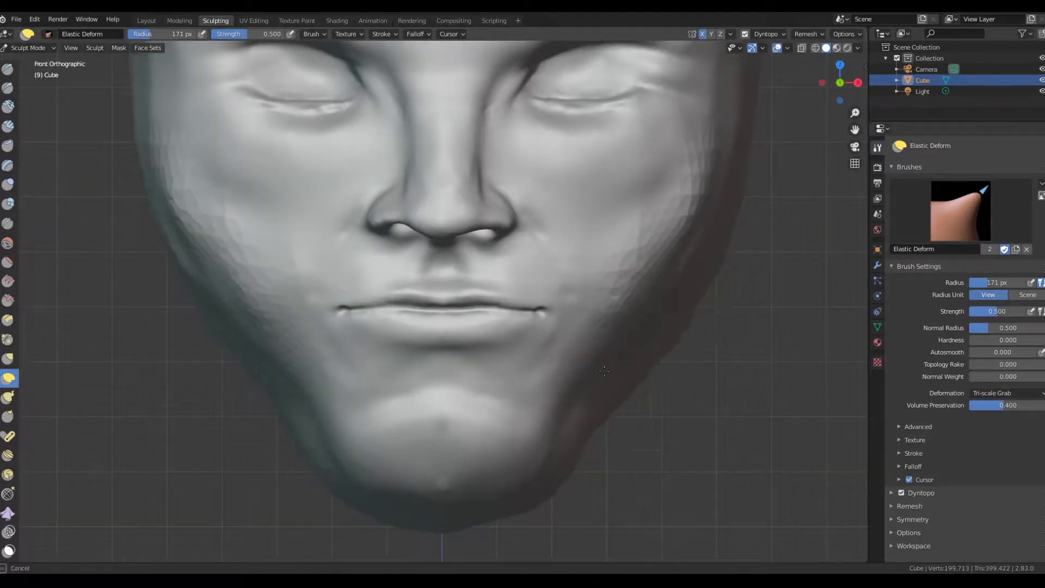
scroll(648, 313, "down", 1)
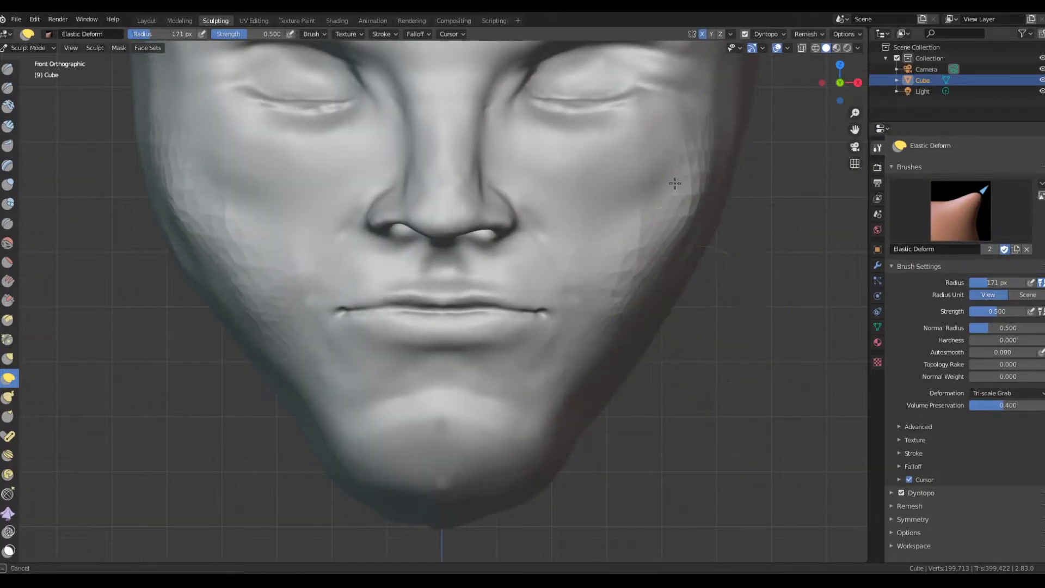
scroll(594, 337, "down", 5)
key("KP_3")
scroll(644, 443, "up", 5)
scroll(644, 443, "down", 2)
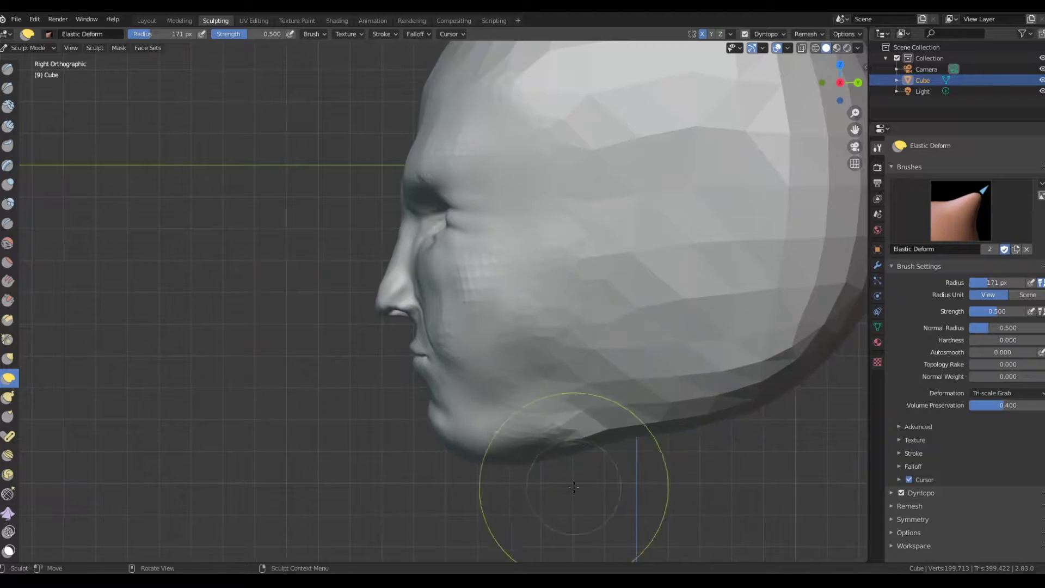
scroll(575, 490, "down", 3)
scroll(694, 211, "up", 1)
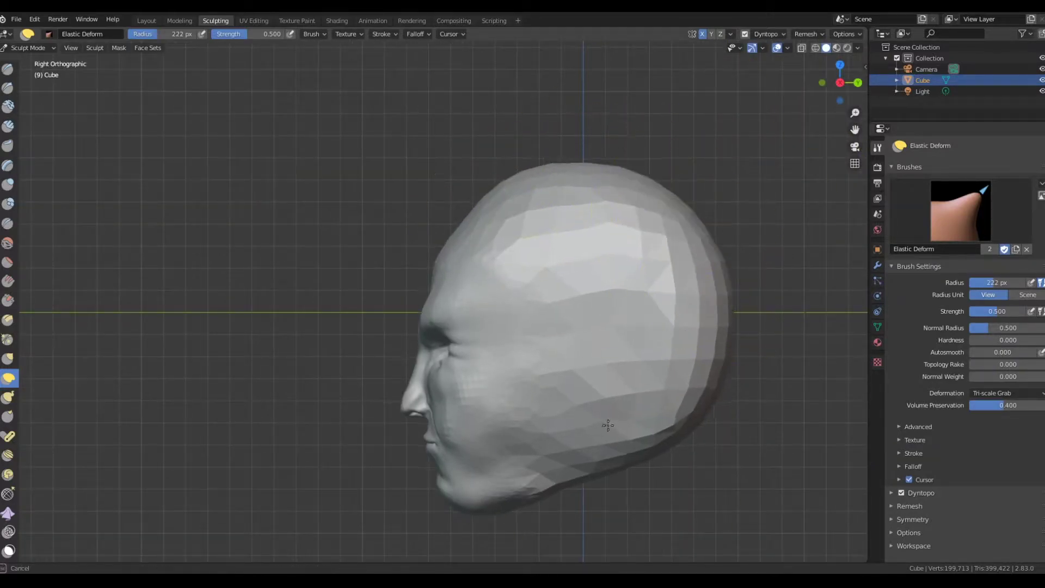
Return to front view and set a smaller Draw brush for creasing between the brows.
key("KP_1")
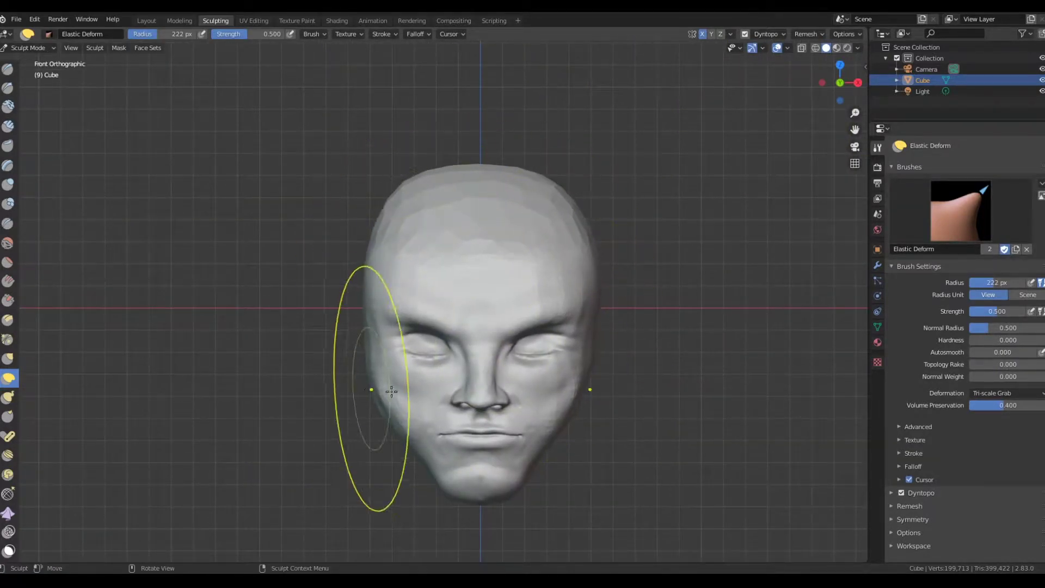
key("x")
scroll(498, 522, "up", 3)
scroll(539, 271, "up", 2)
key("f")
left_click(443, 338)
scroll(402, 361, "up", 4)
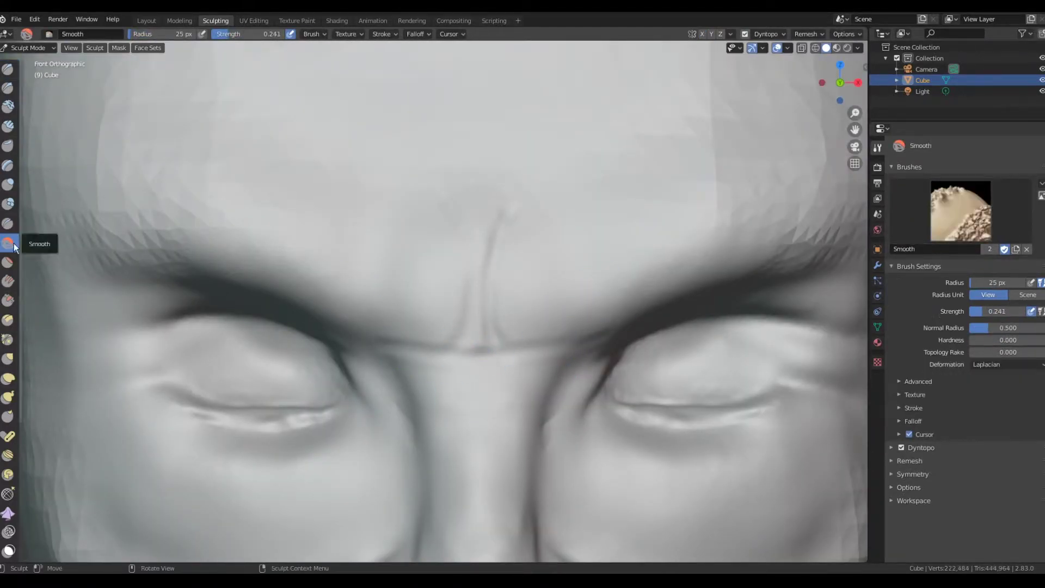
Enlarge the brush and smooth the brow area between the eyes.
key("f")
left_click(537, 287)
key("f")
left_click(475, 383)
left_click(9, 243)
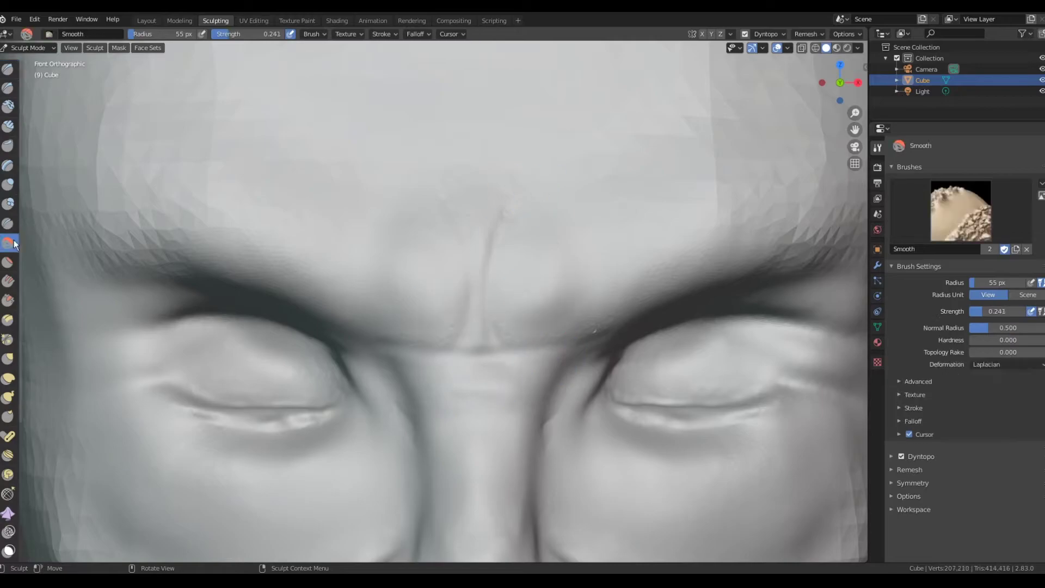
left_click_drag(616, 296, 588, 272)
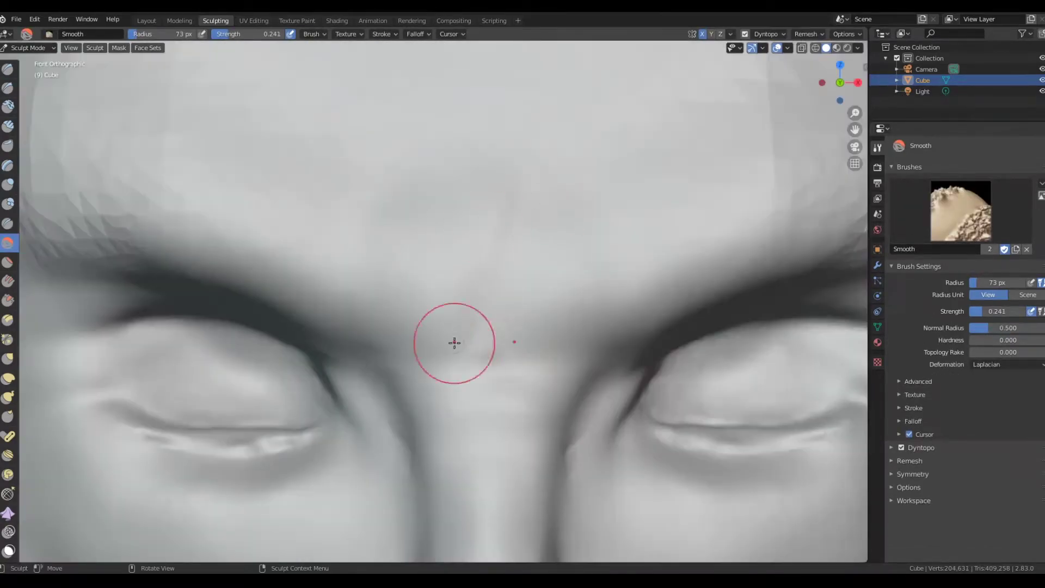
Resize the brush and switch to Smooth with dynamic topology turned off.
key("x")
key("f")
left_click(543, 347)
scroll(525, 311, "down", 3)
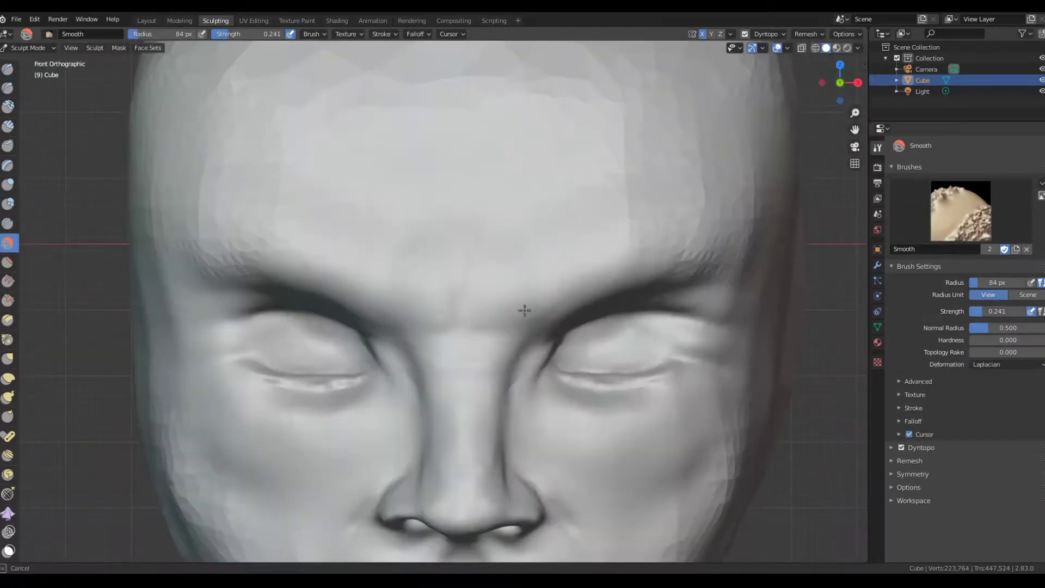
scroll(669, 272, "up", 2)
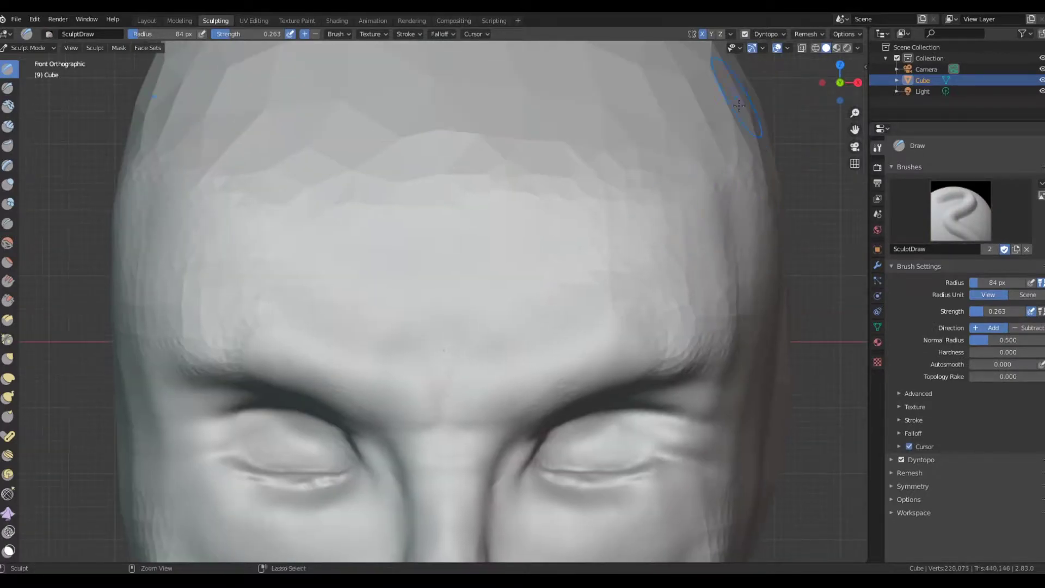
key("s")
key("ctrl+d")
Shrink the brush and zoom out to frame the whole lower face for smoothing.
key("f")
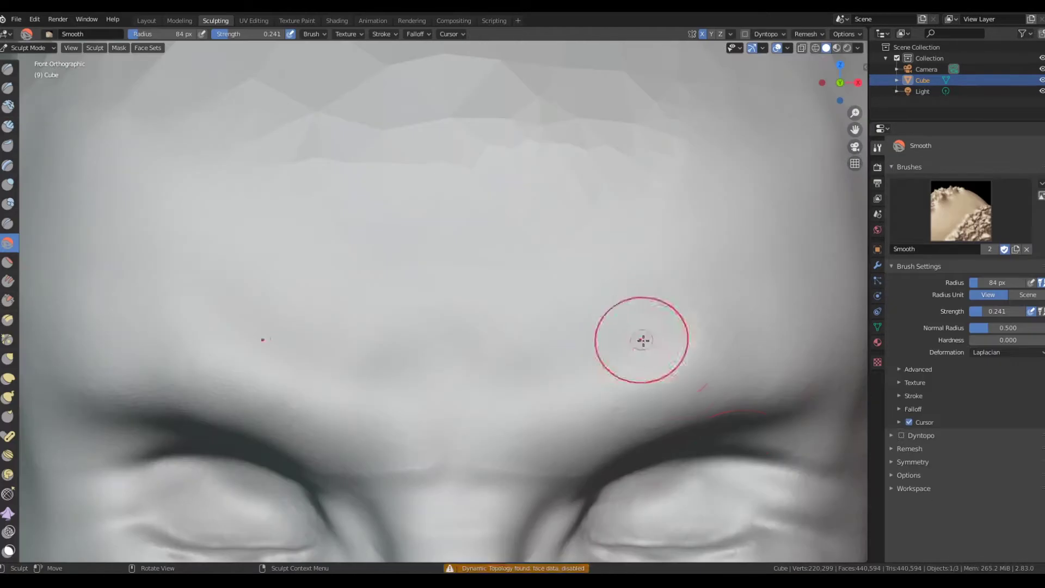
left_click(641, 341)
scroll(599, 327, "up", 2)
key("x")
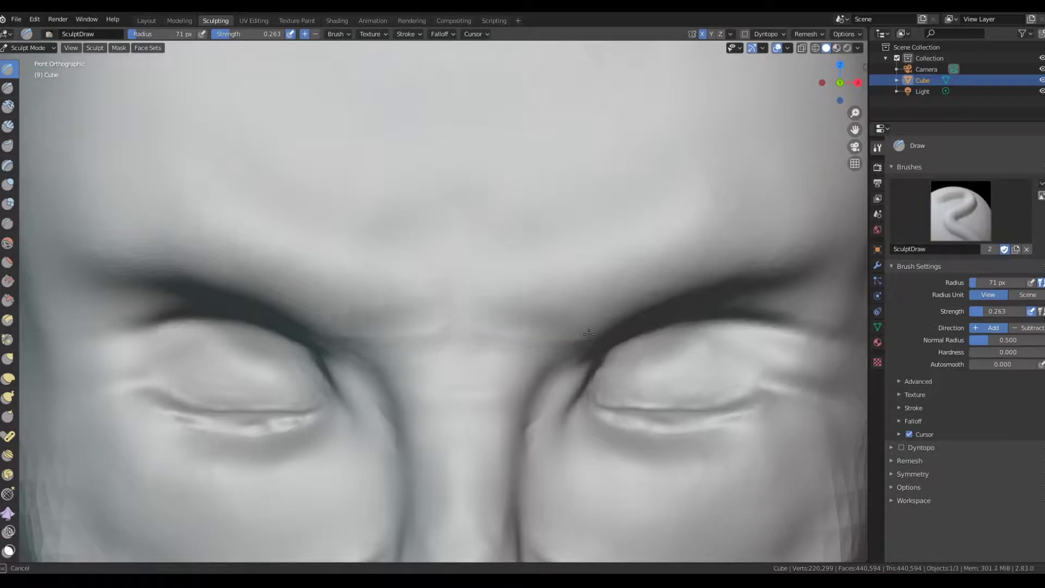
middle_click_drag(509, 327, 588, 251, "ctrl")
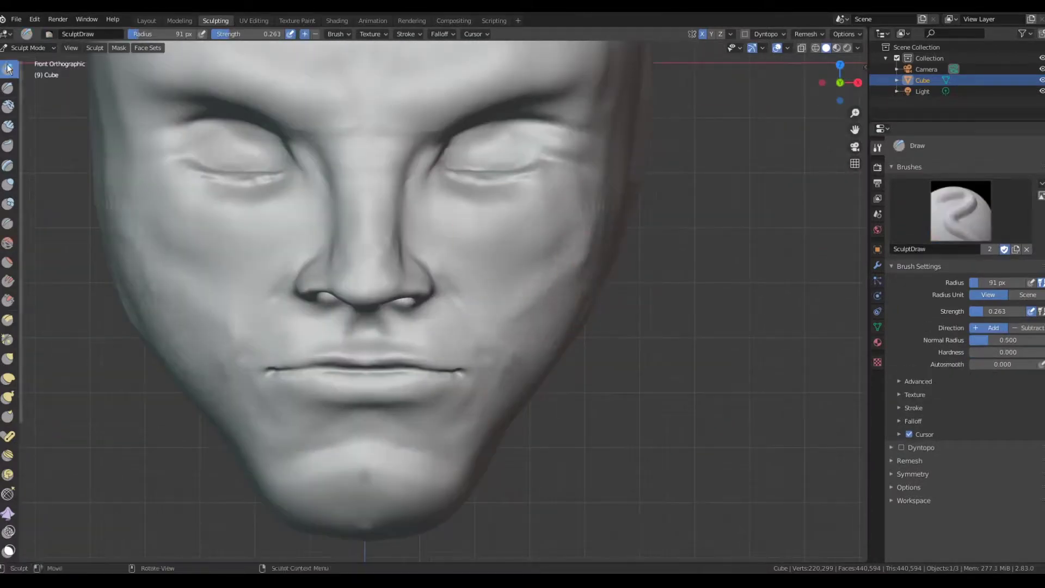
key("shift+s")
key("ctrl+d")
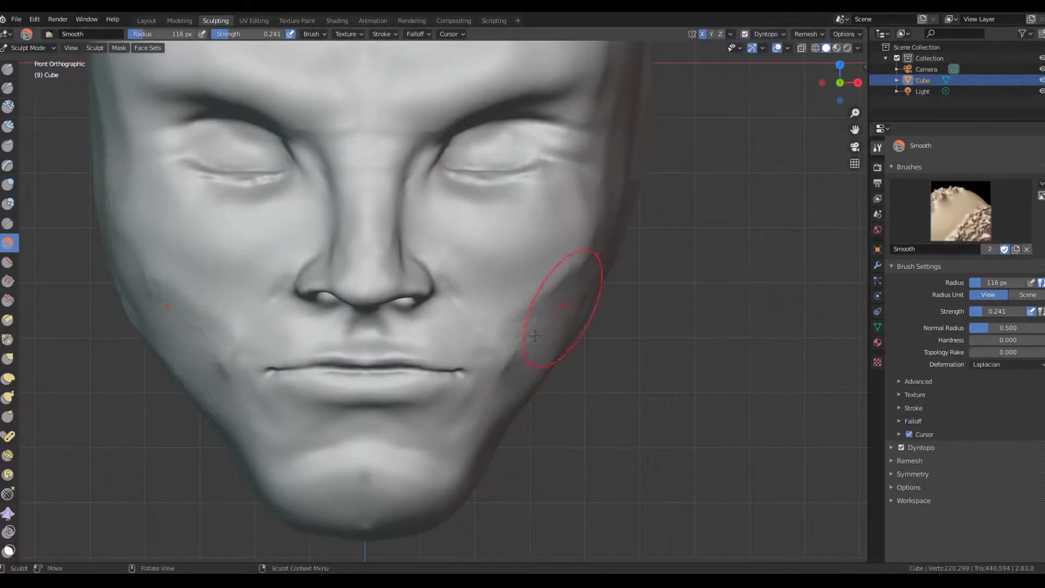
Smooth the cheek beside the mouth and the surface around the chin.
left_click_drag(515, 315, 517, 343, "shift")
left_click_drag(496, 275, 514, 375, "shift")
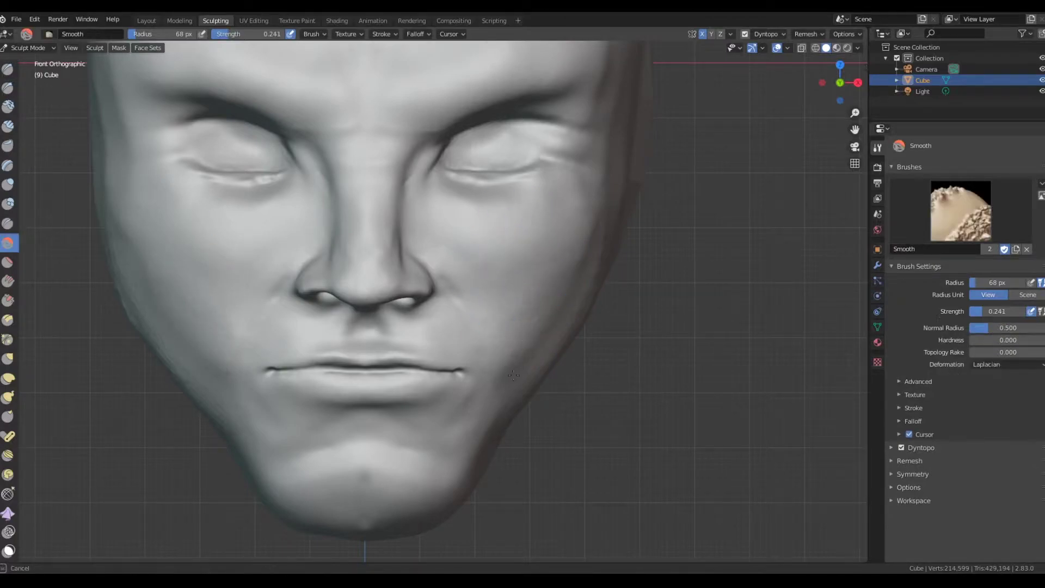
scroll(647, 171, "down", 1)
left_click_drag(242, 359, 239, 377, "shift")
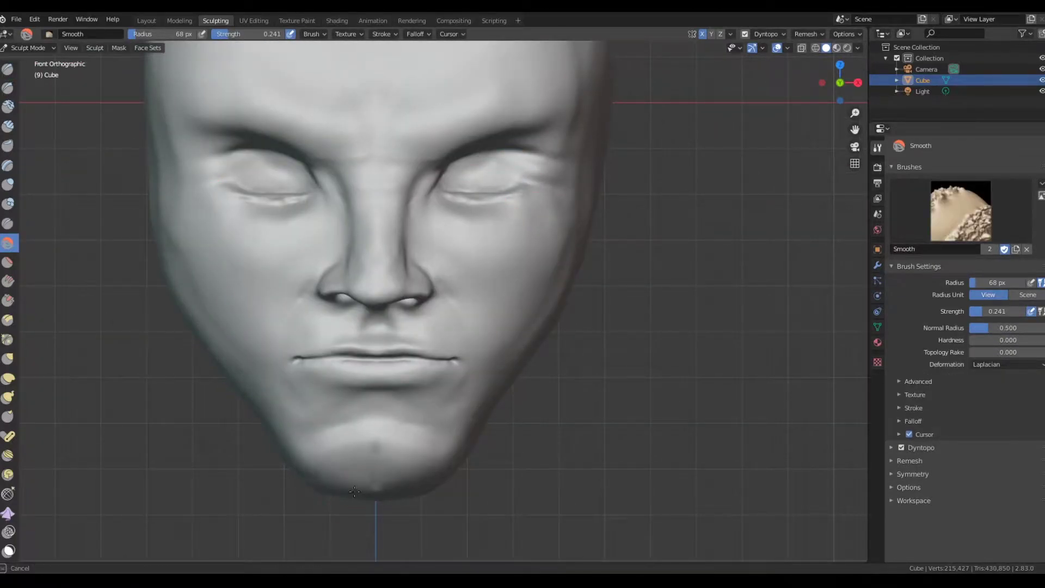
key("e")
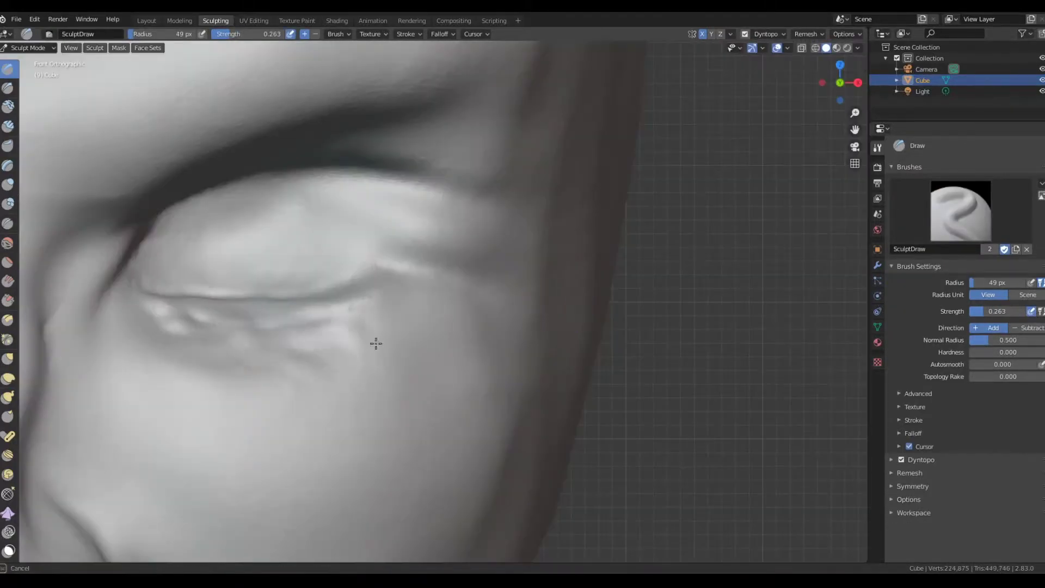
Sculpt a crease beneath the eye with a smaller Draw brush, then smooth the lower eyelid.
key("f")
left_click(195, 321)
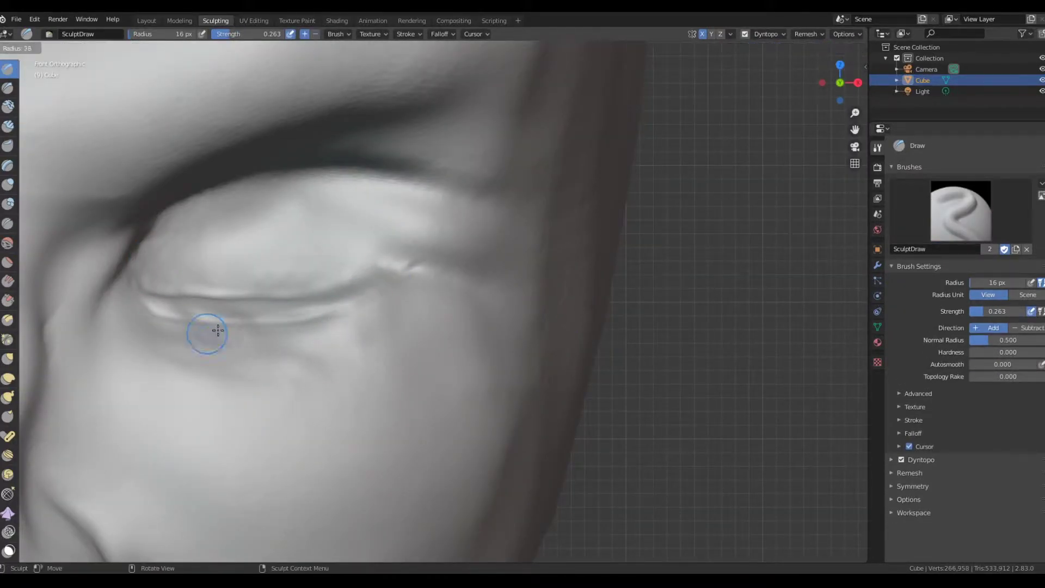
left_click(217, 330)
left_click_drag(180, 390, 271, 373)
key("shift+s")
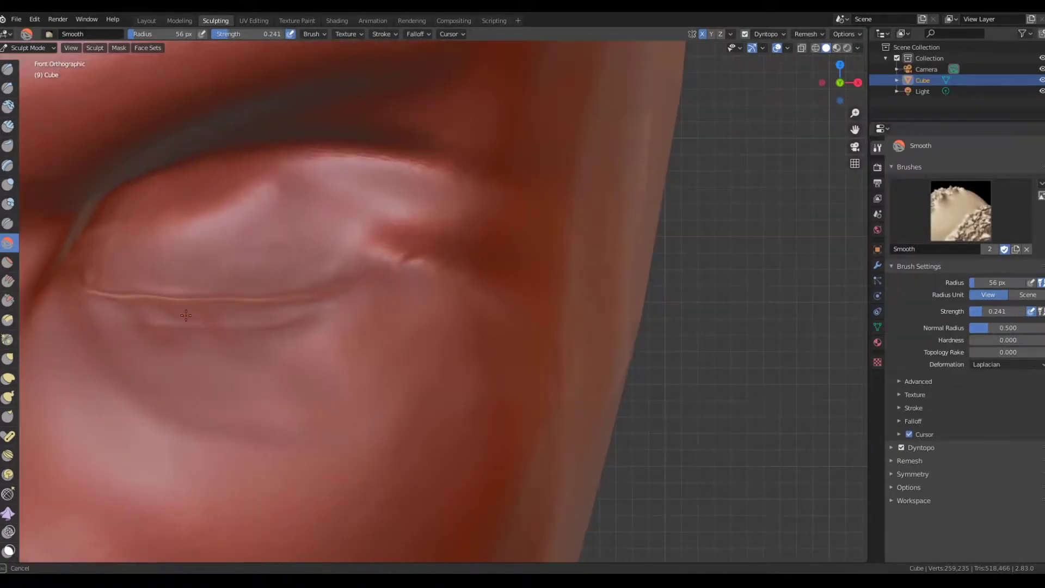
left_click_drag(186, 315, 262, 319)
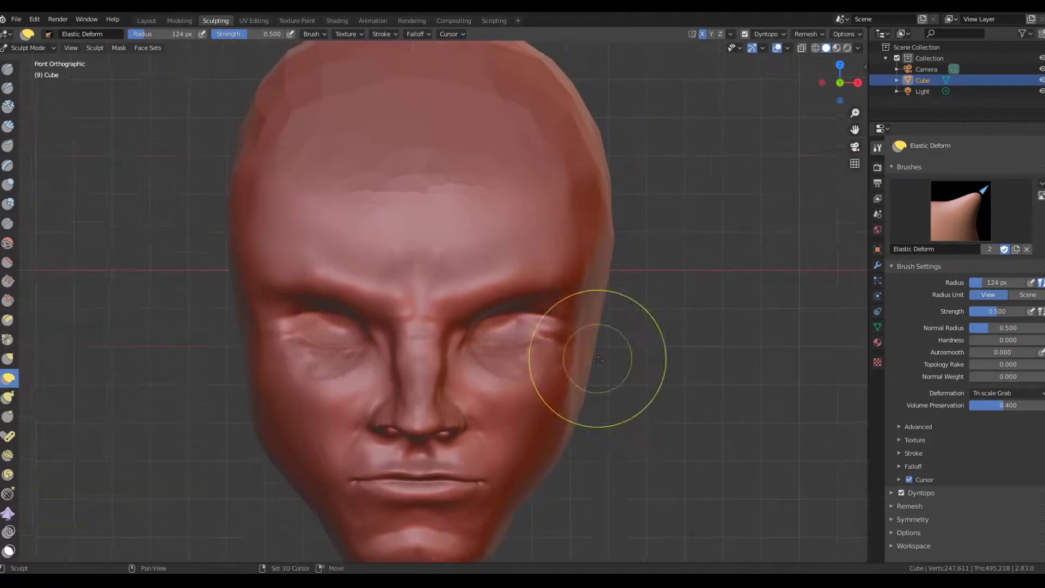
Smooth away the forehead wrinkle and soften the brow area above the eyes.
key("shift+s")
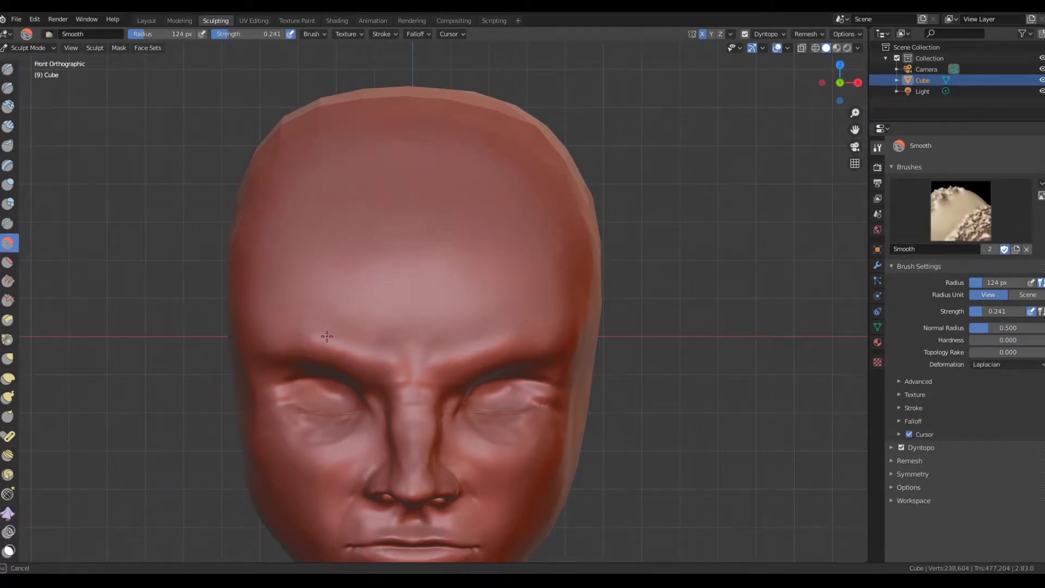
key("x")
scroll(479, 213, "up", 3)
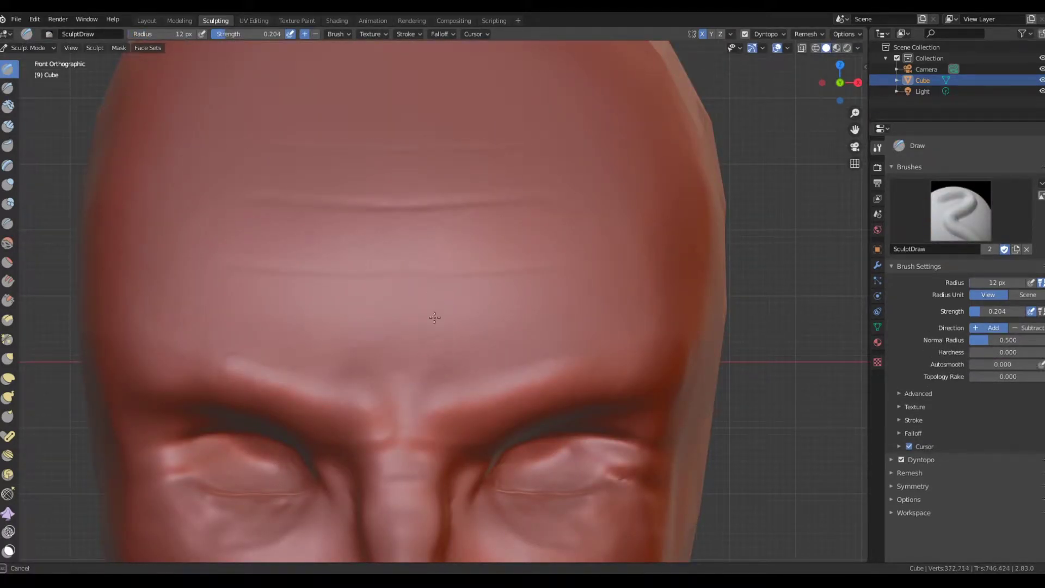
left_click_drag(546, 288, 561, 316, "shift")
left_click_drag(534, 184, 319, 310, "shift")
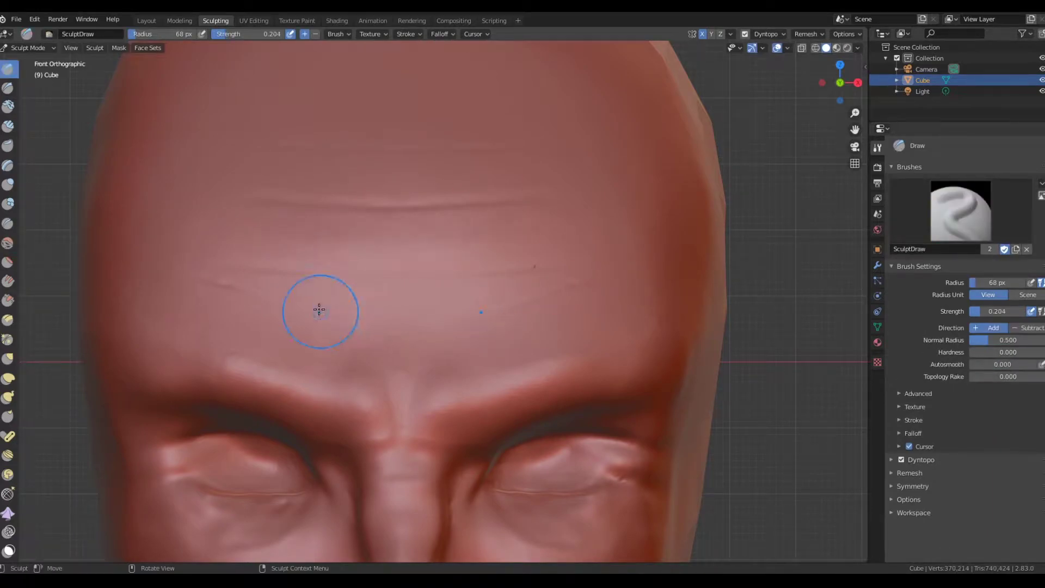
scroll(195, 308, "down", 4)
scroll(195, 308, "up", 4)
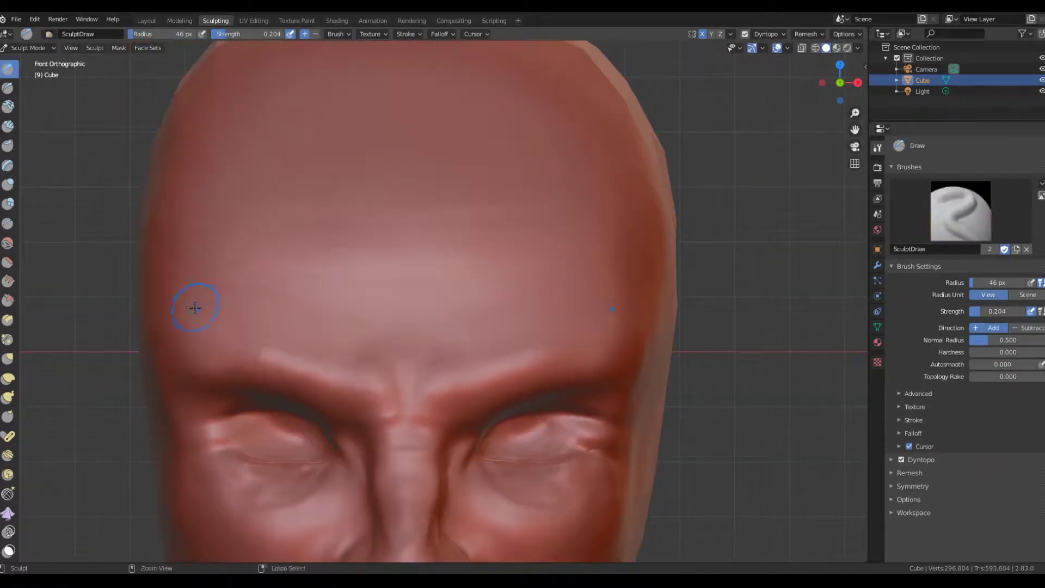
scroll(560, 385, "up", 3)
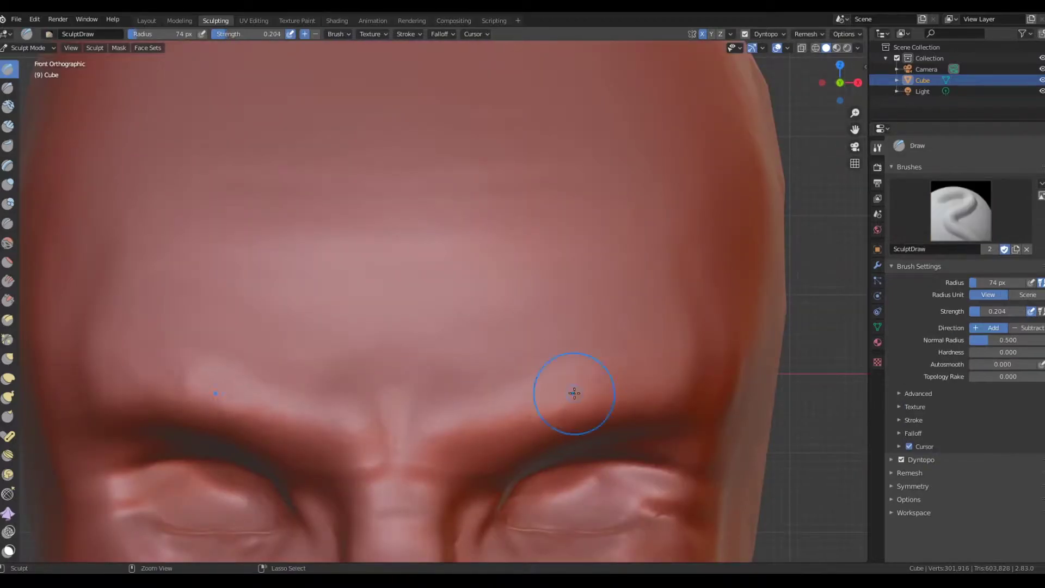
mouse_move(572, 392)
left_mouse_down("shift")
mouse_move(397, 472)
mouse_move(414, 414)
left_mouse_up("shift")
scroll(437, 419, "down", 4)
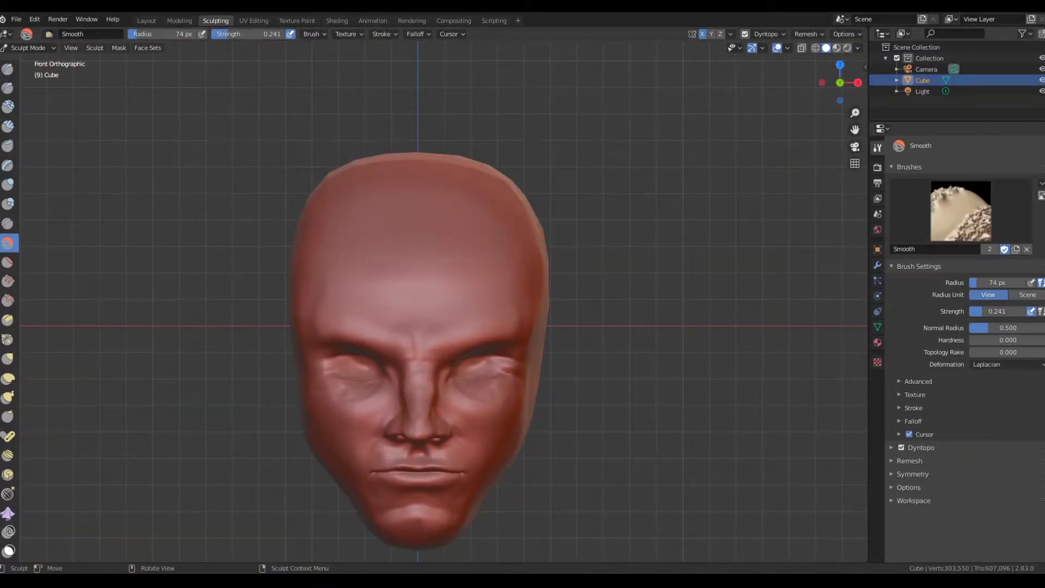
In Right view, pull in the back of the skull and dent the temple with Draw.
scroll(419, 305, "up", 5)
key("KP_3")
scroll(550, 233, "down", 6)
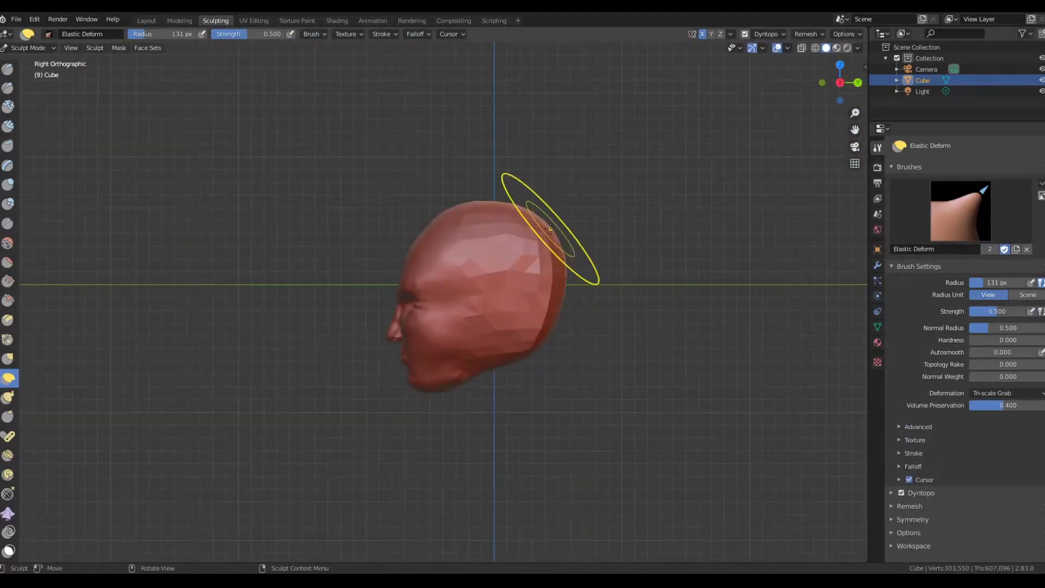
left_click_drag(518, 264, 461, 235)
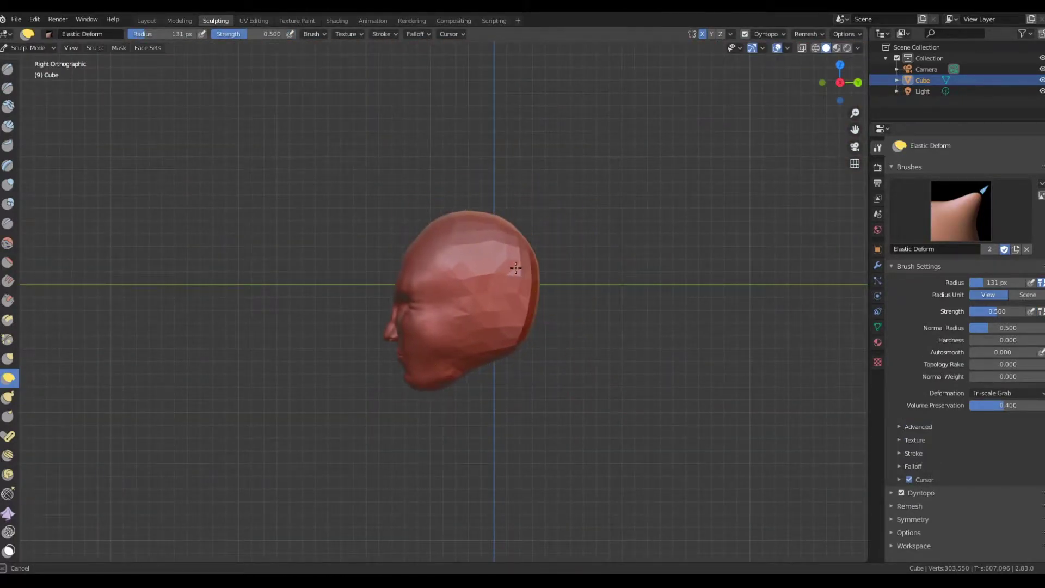
scroll(460, 235, "up", 6)
key("x")
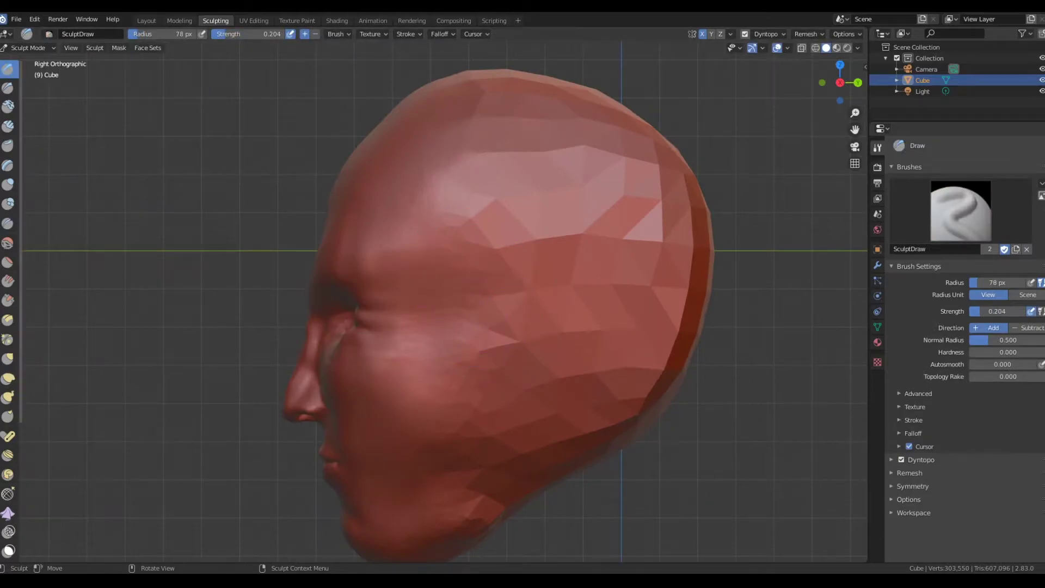
left_click_drag(463, 319, 469, 357)
Check the head from Front, Back and Top views, switching to Elastic Deform.
key("KP_1")
scroll(490, 412, "up", 3)
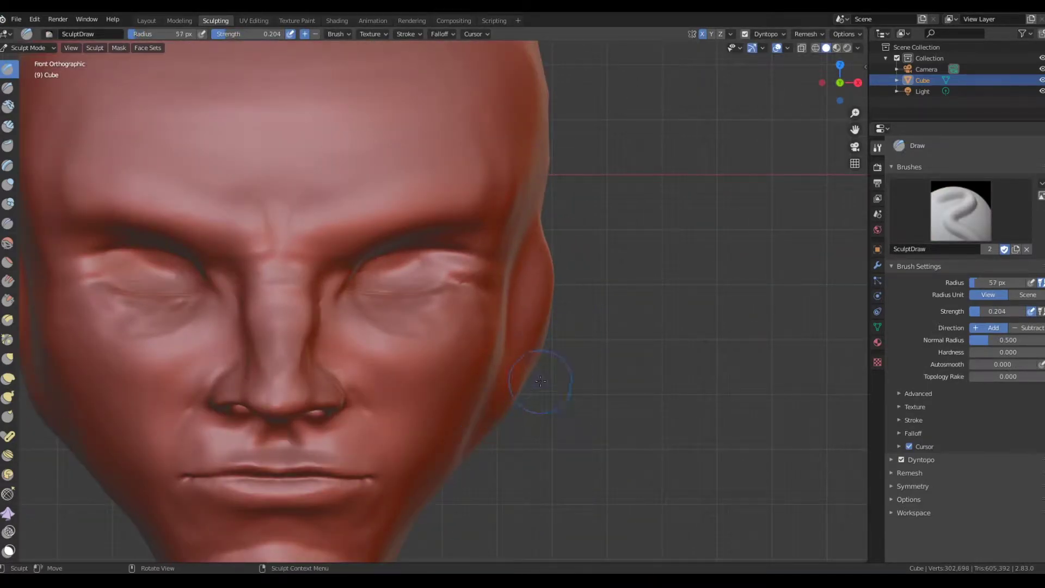
key("ctrl+KP_1")
scroll(541, 381, "down", 5)
left_click(7, 378)
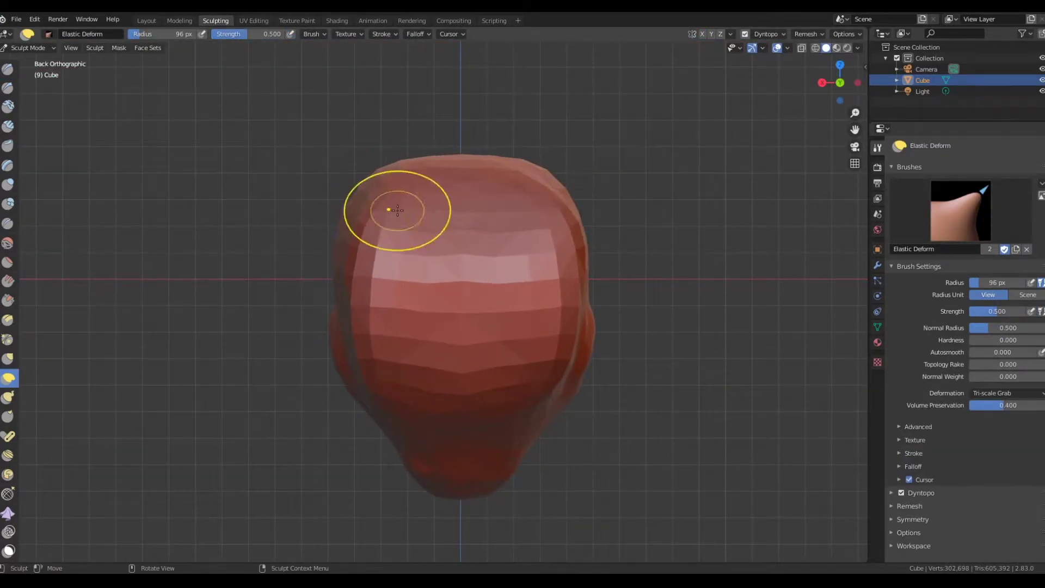
key("KP_7")
Enlarge the brush, orbit around the head and return to the front view with Draw.
key("f")
left_click(599, 305)
scroll(583, 298, "up", 2)
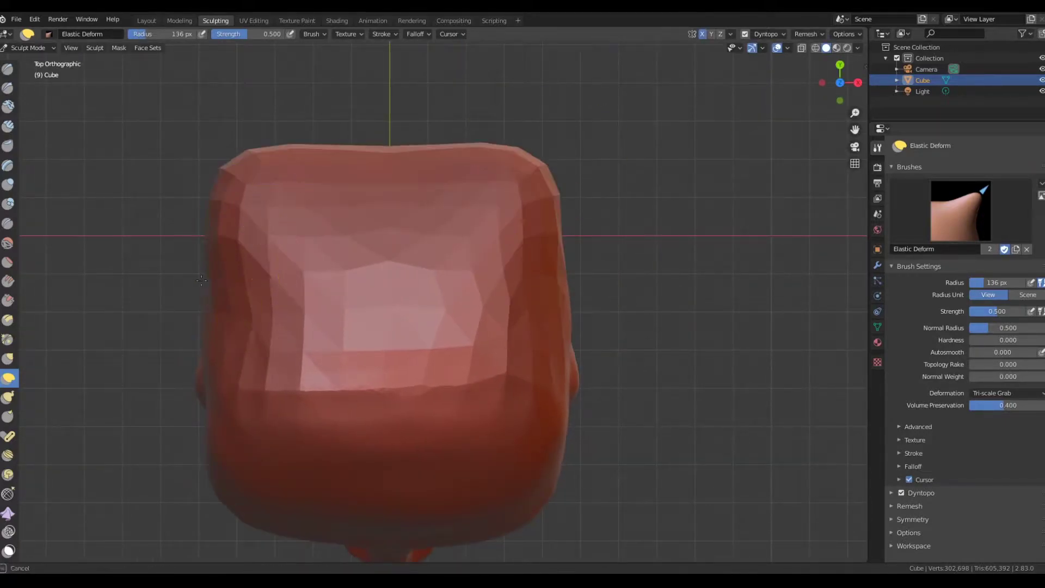
middle_click_drag(282, 172, 560, 431)
key("KP_1")
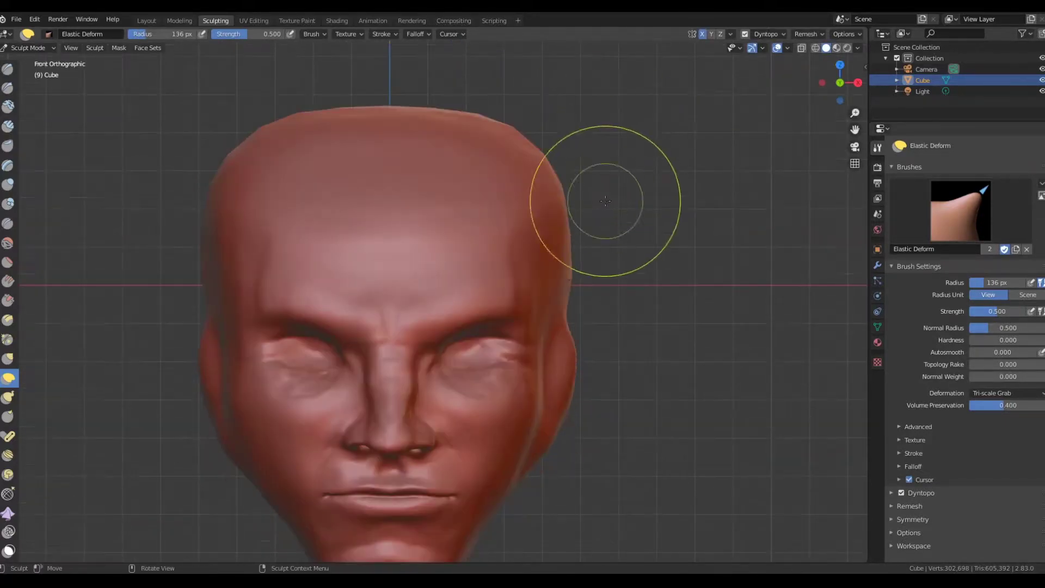
scroll(268, 174, "up", 5)
left_click(8, 69)
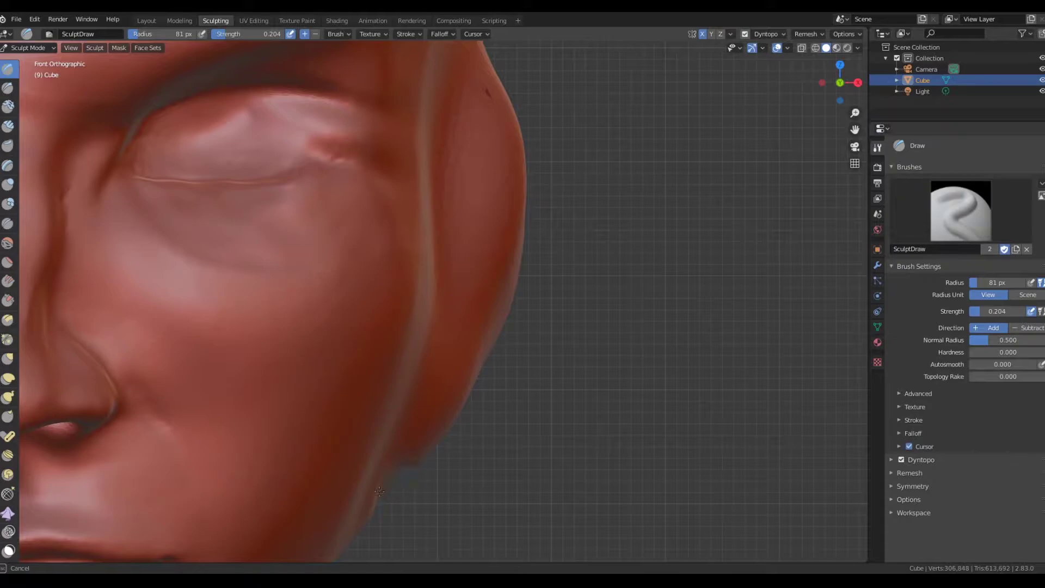
Drag the side of the head outward with Elastic Deform into a rough ear bulge.
left_click(8, 378)
middle_click_drag(594, 286, 648, 477, "shift")
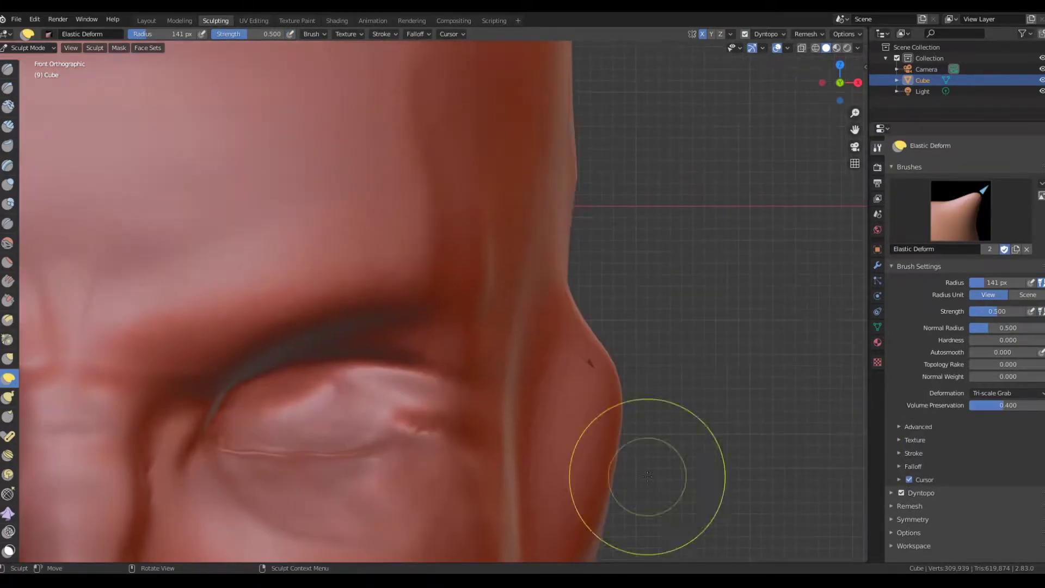
left_click_drag(559, 337, 556, 344)
key("f")
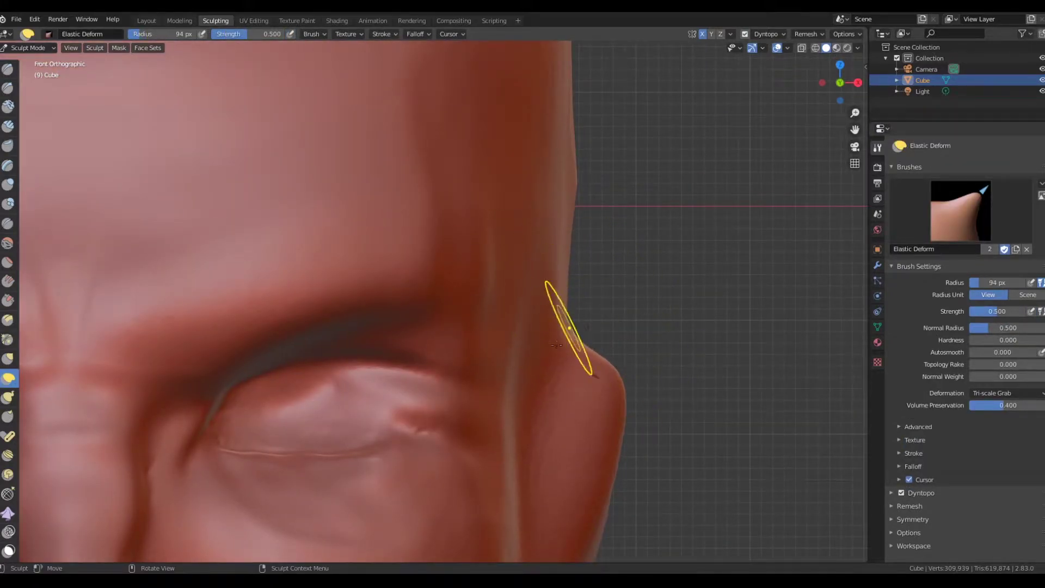
scroll(601, 390, "up", 2)
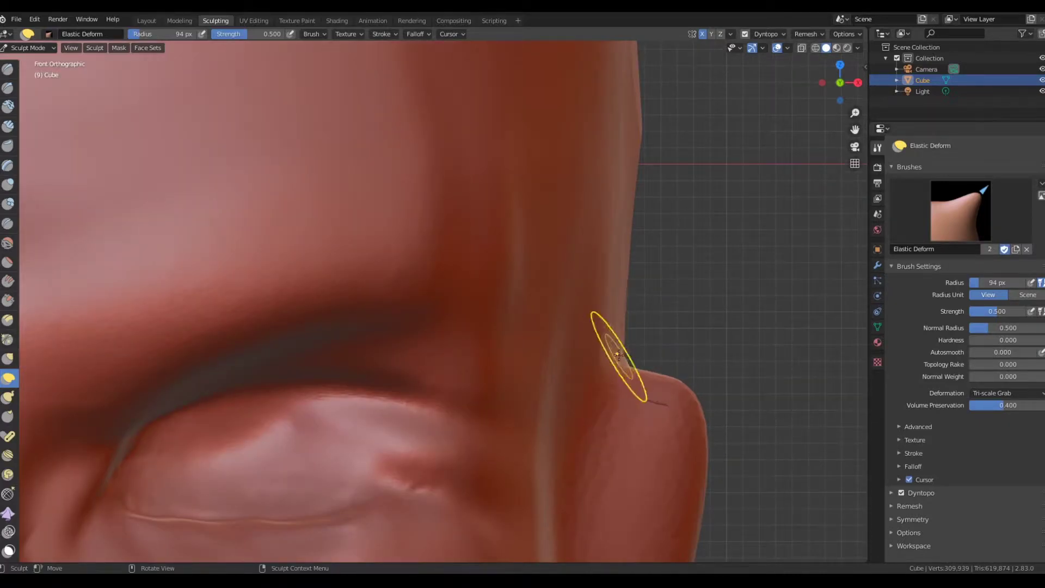
scroll(584, 294, "up", 3)
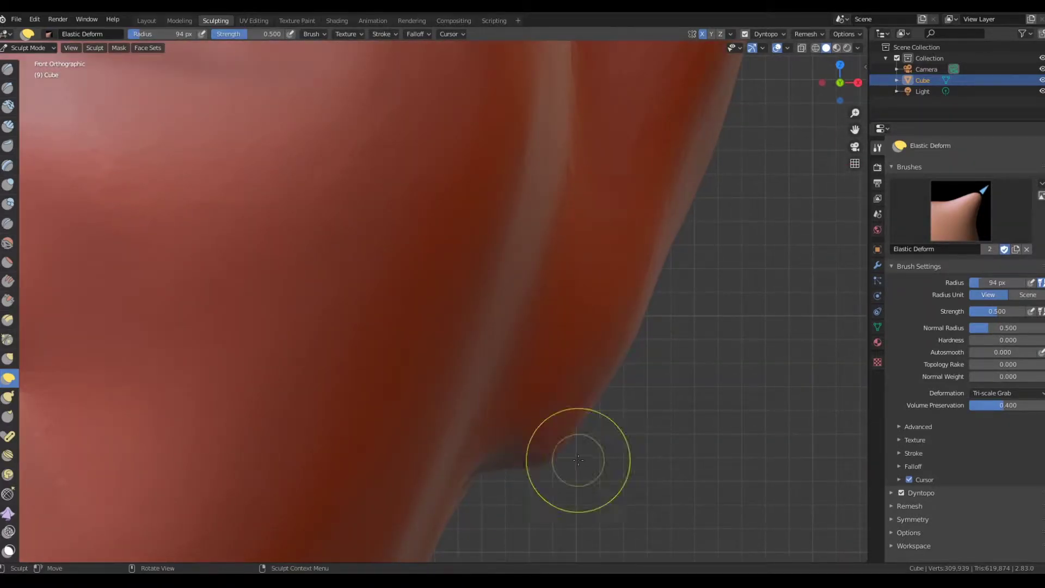
key("f")
scroll(567, 446, "down", 3)
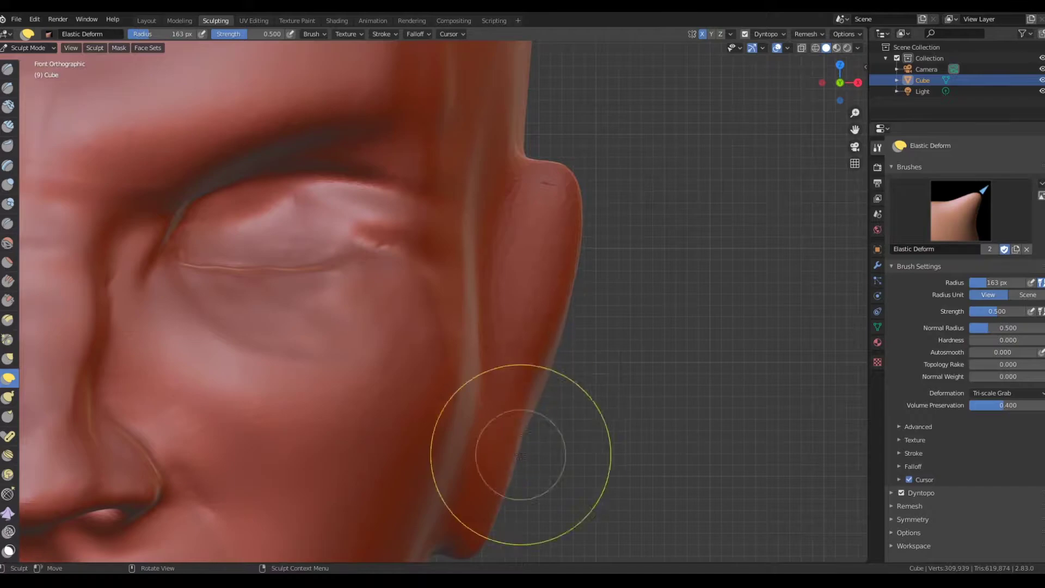
scroll(579, 303, "down", 5)
scroll(742, 187, "up", 3)
Switch to Right view and Elastic Deform, orbiting and resizing the brush around the ear.
key("s")
key("KP_3")
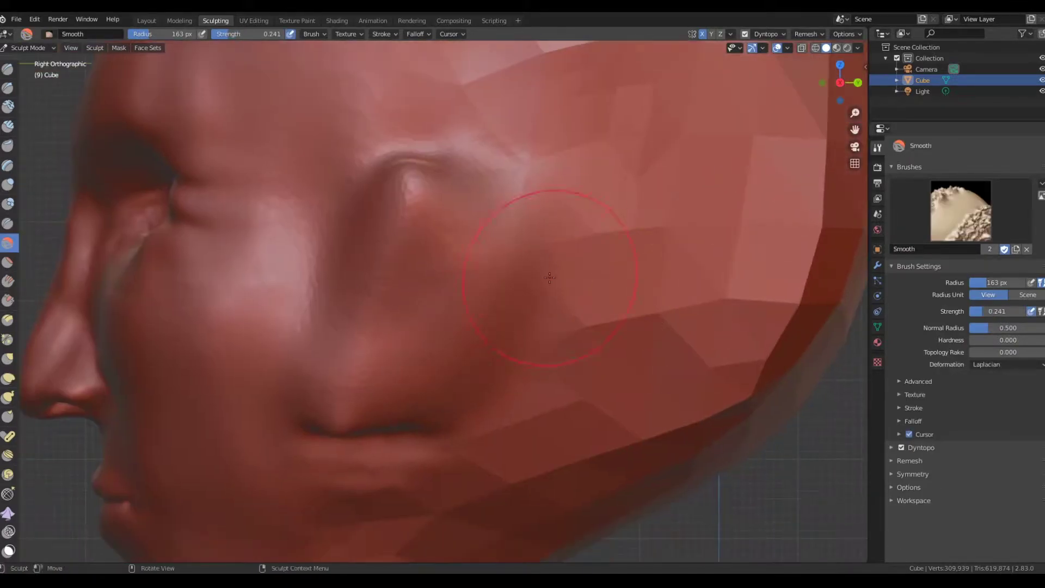
left_click(8, 378)
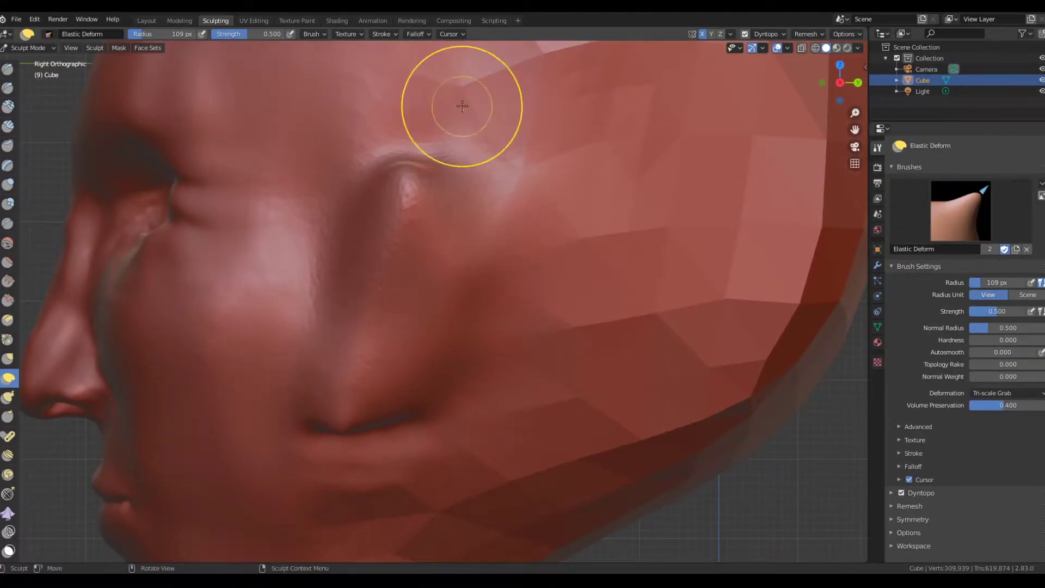
middle_click_drag(462, 106, 292, 345, "alt")
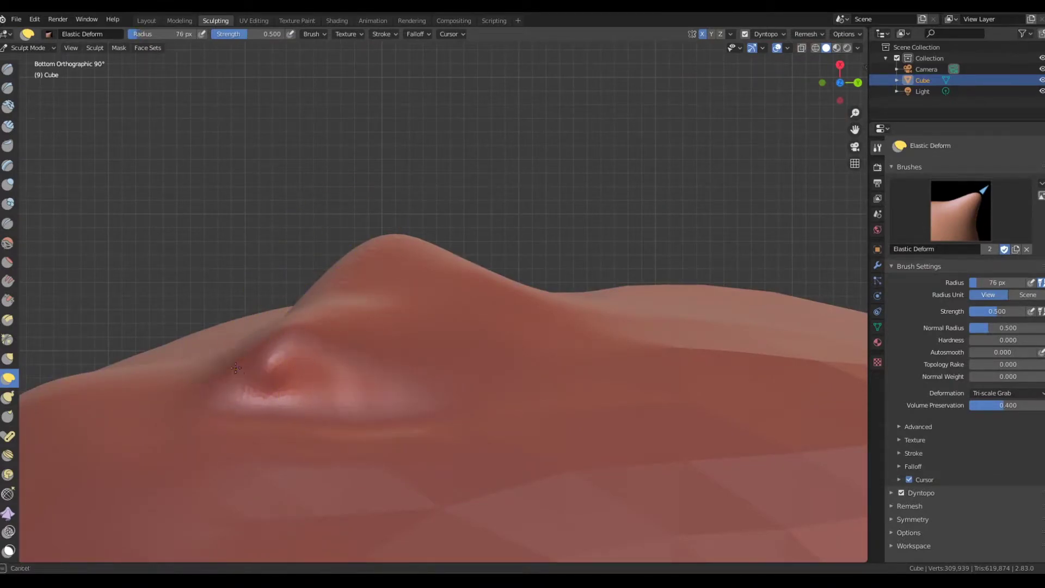
middle_click_drag(363, 392, 478, 450)
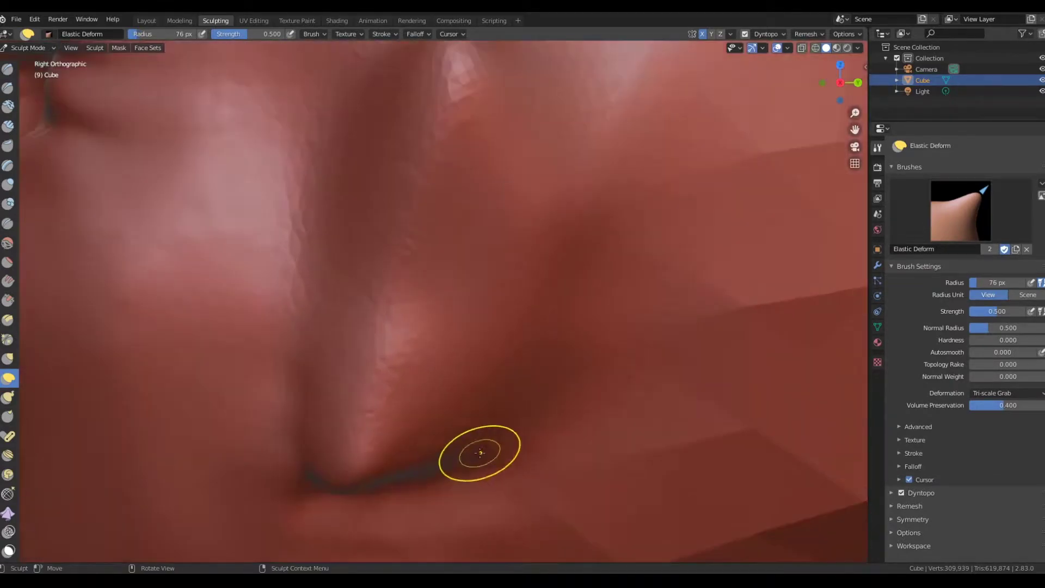
key("f")
left_click(273, 327)
mouse_move(273, 326)
middle_mouse_down()
mouse_move(583, 390)
mouse_move(497, 310)
middle_mouse_up()
key("f")
left_click(497, 311)
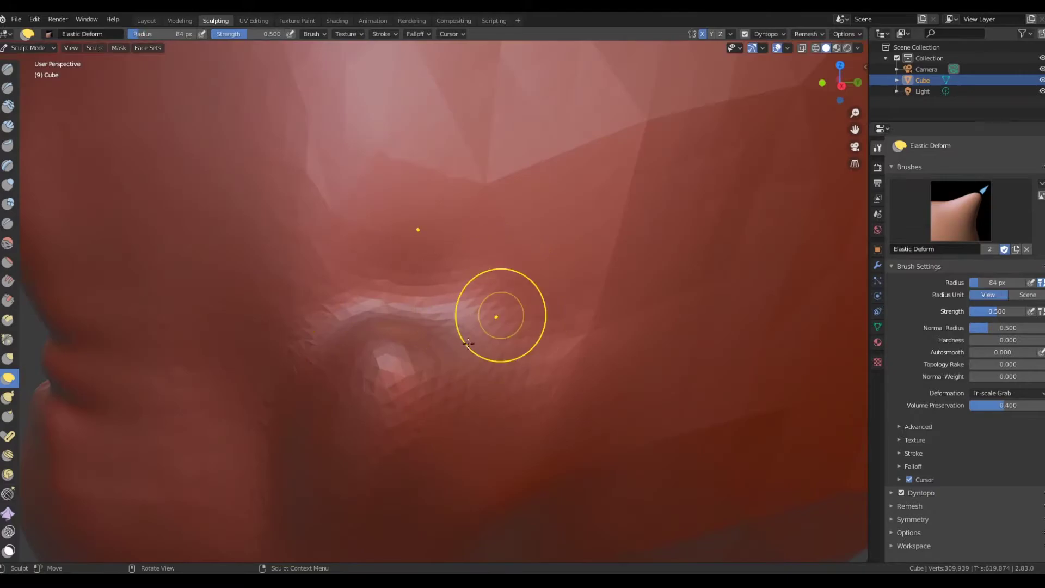
middle_click_drag(471, 371, 303, 280)
Zoom in on the ear and pull its ridge downward with a smaller Elastic Deform brush.
key("f")
left_click(341, 268)
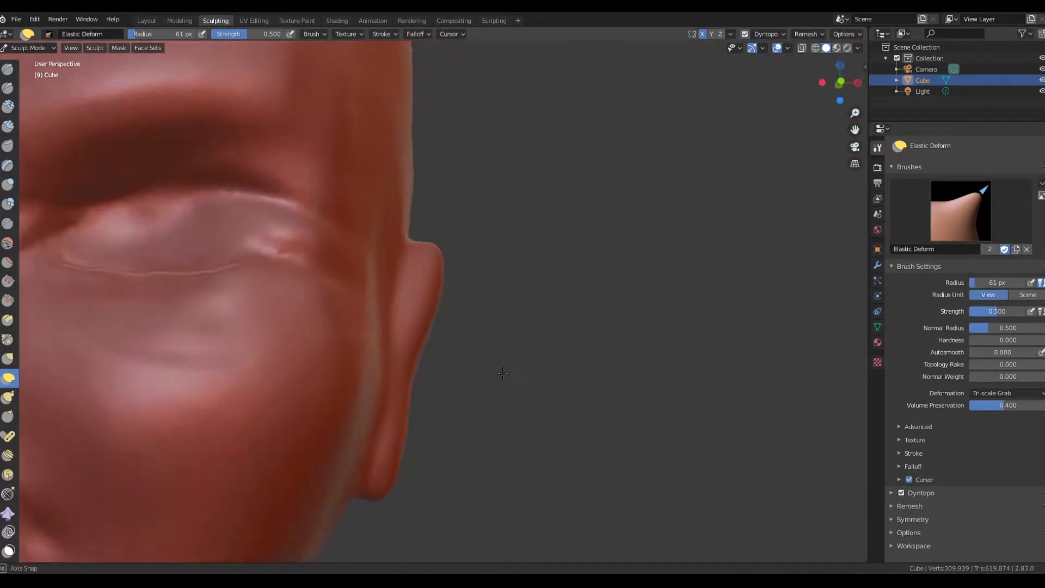
middle_click_drag(307, 464, 352, 348)
key("f")
left_click(327, 378)
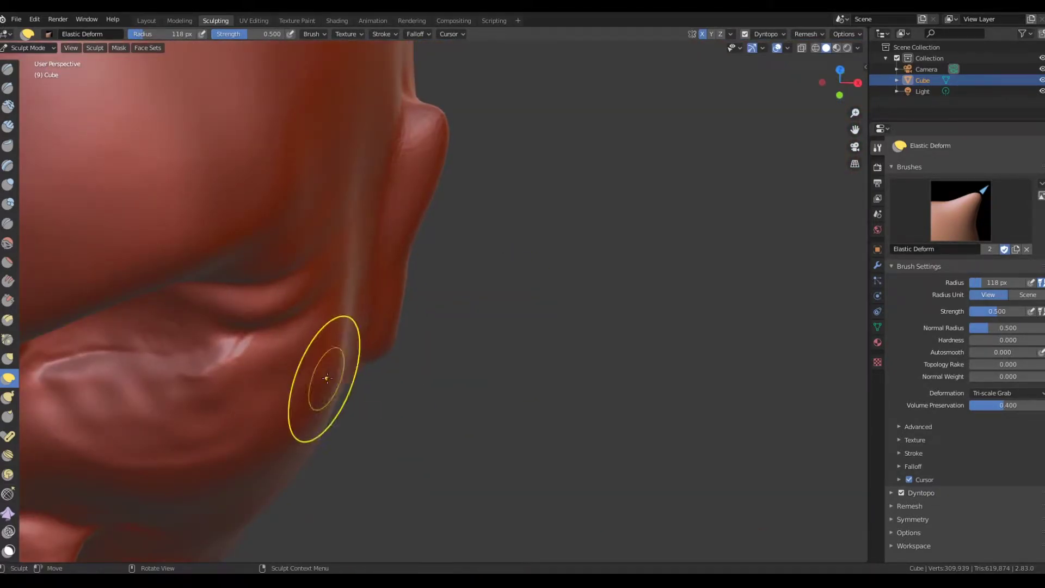
middle_click_drag(384, 105, 389, 187)
key("f")
left_click(390, 186)
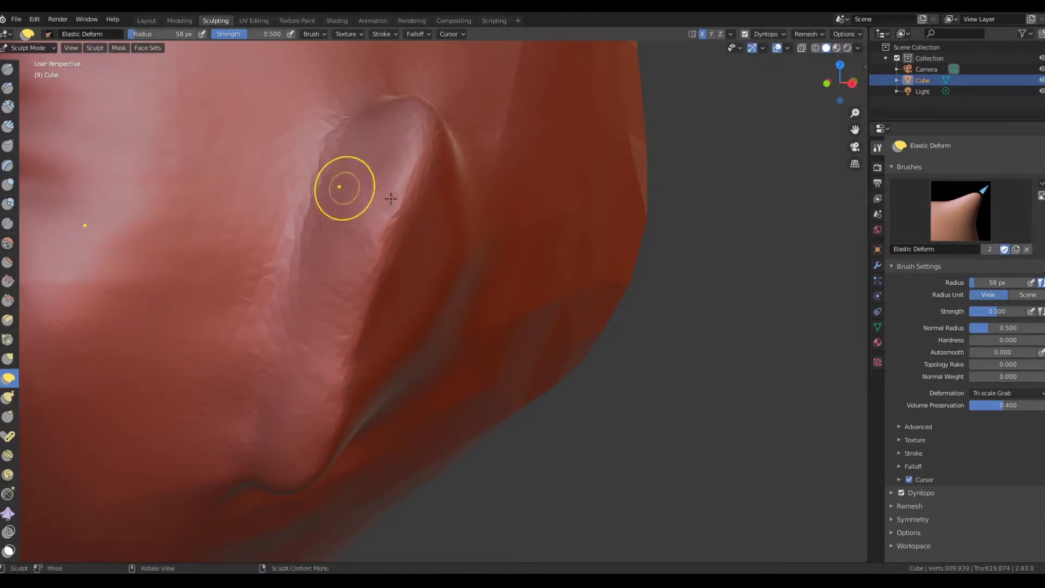
left_click_drag(391, 198, 339, 318)
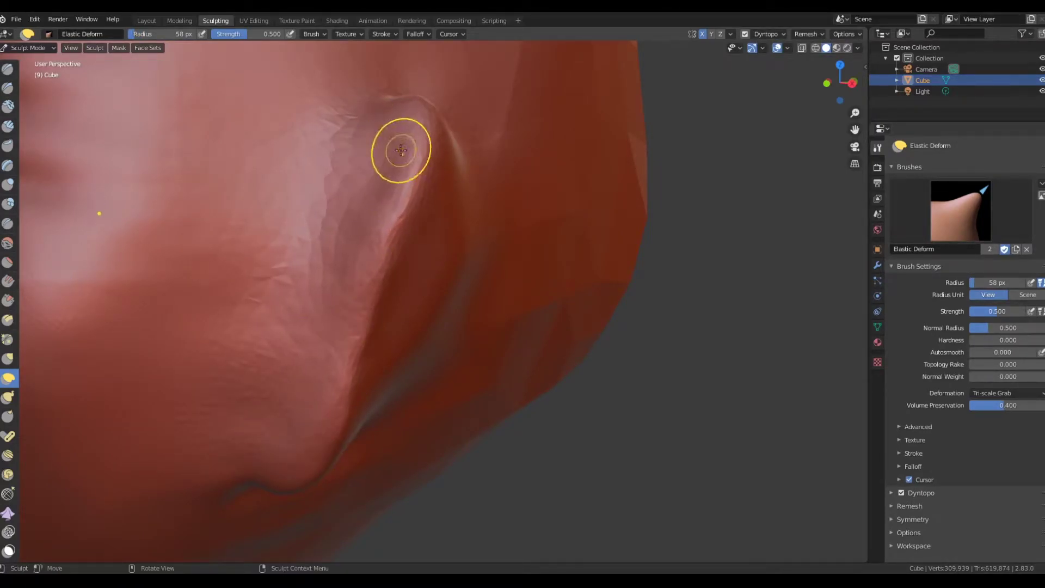
left_click_drag(402, 149, 355, 289)
Orbit around to check the ear, then switch to a smaller Draw brush up close.
middle_click_drag(368, 139, 495, 355)
key("f")
left_click(397, 266)
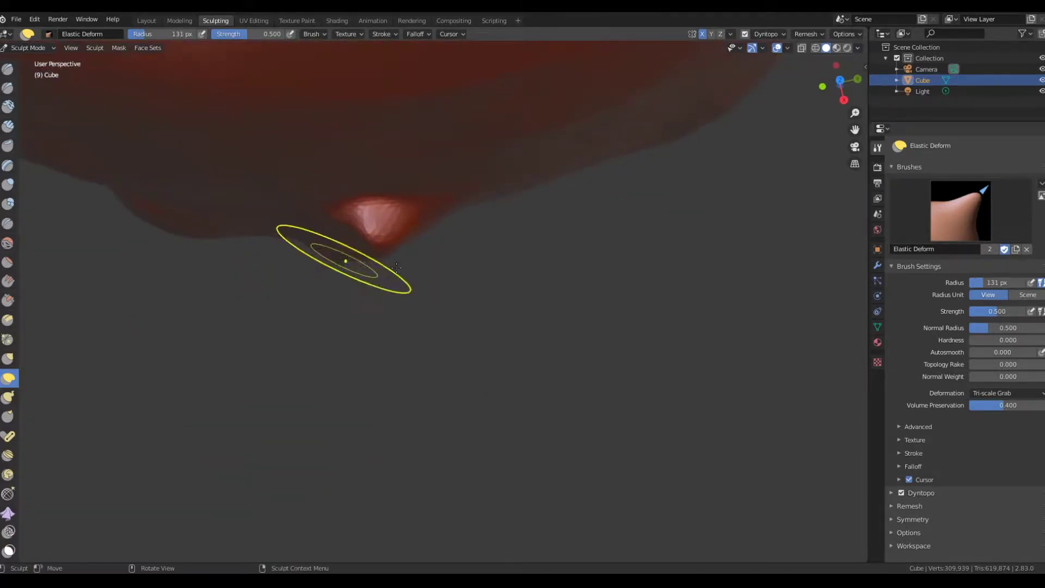
middle_click_drag(382, 273, 440, 265)
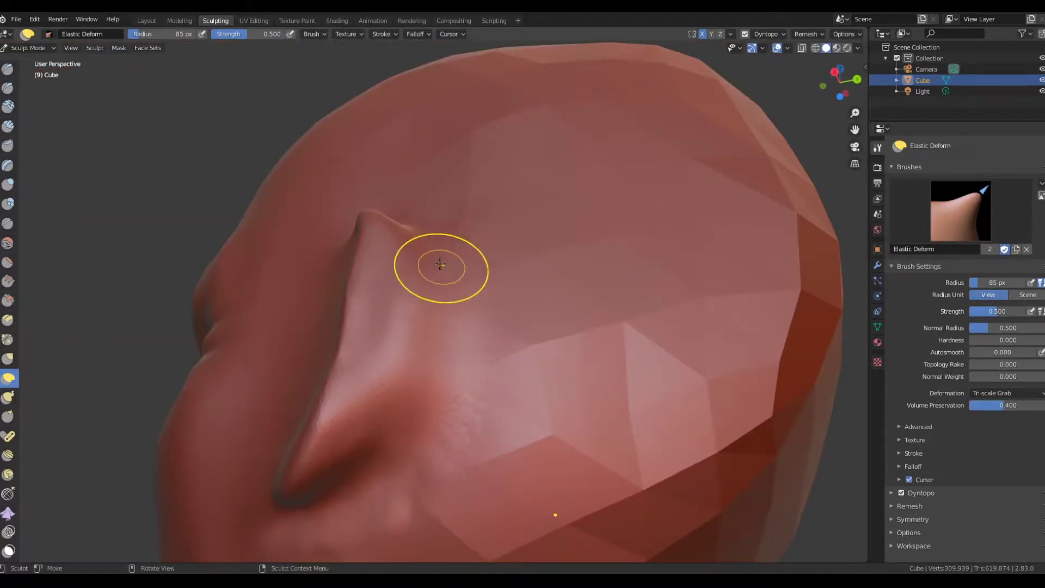
mouse_move(445, 301)
middle_mouse_down()
mouse_move(420, 385)
mouse_move(495, 316)
middle_mouse_up()
key("s")
key("x")
key("f")
left_click(383, 195)
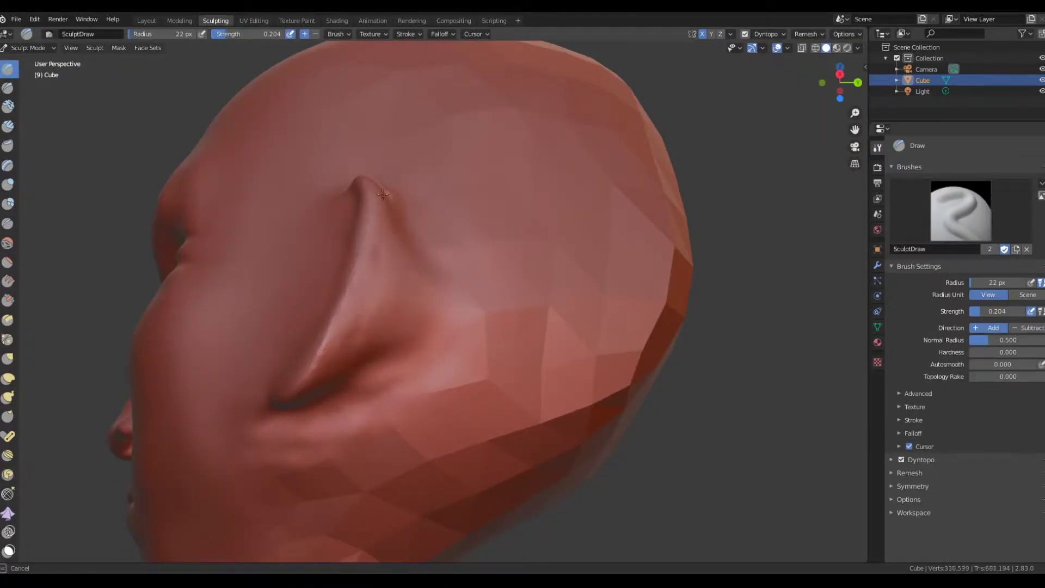
scroll(392, 202, "up", 4)
middle_click_drag(393, 202, 428, 276)
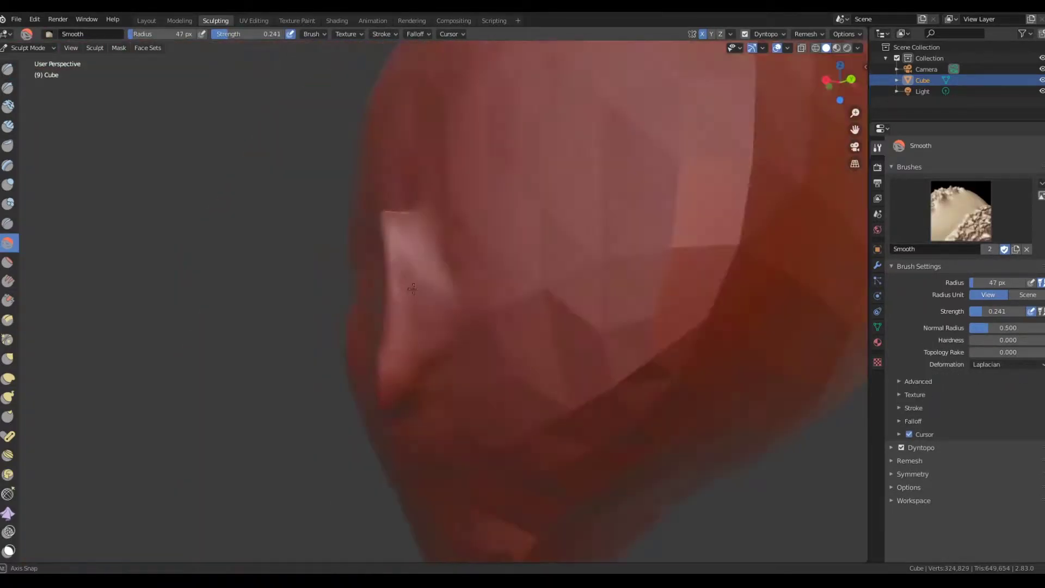
From a side view of the jaw, pull the earlobe downward with Elastic Deform.
key("f")
left_click(428, 276)
middle_click_drag(395, 235, 313, 384)
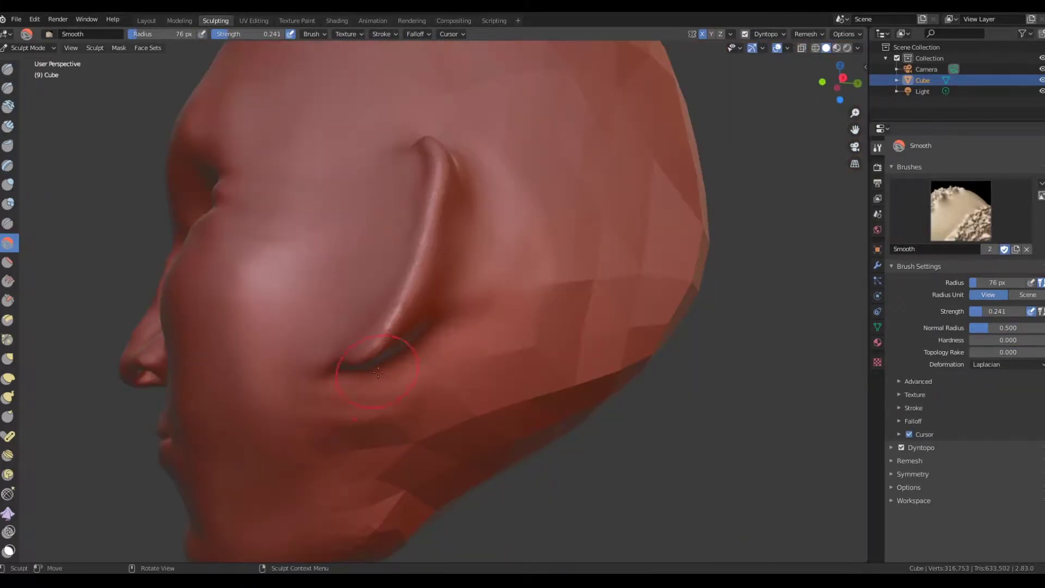
scroll(313, 384, "up", 3)
key("f")
left_click(313, 384)
key("e")
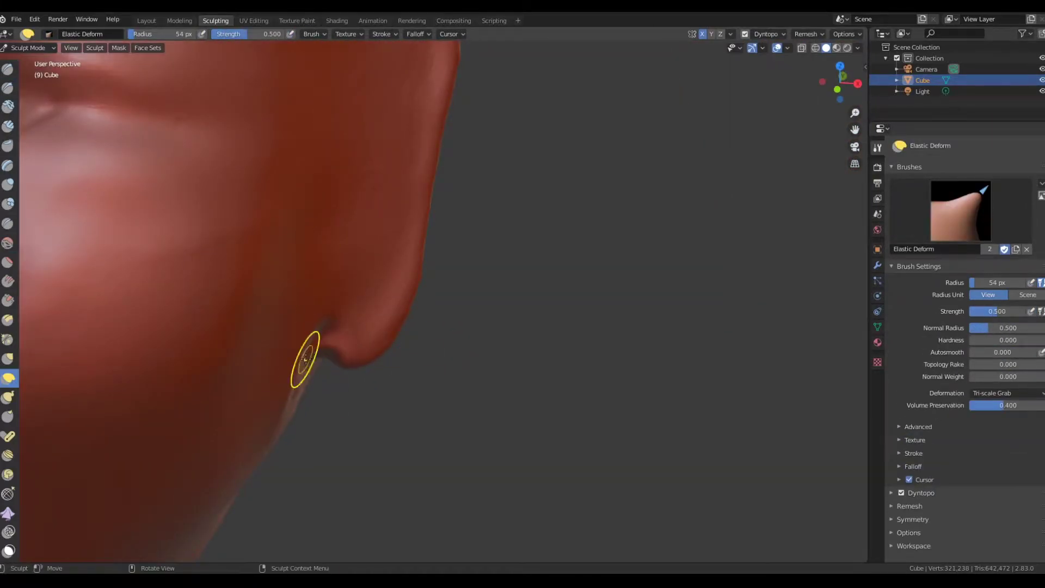
left_click_drag(305, 359, 307, 384)
key("x")
middle_click_drag(280, 388, 325, 366)
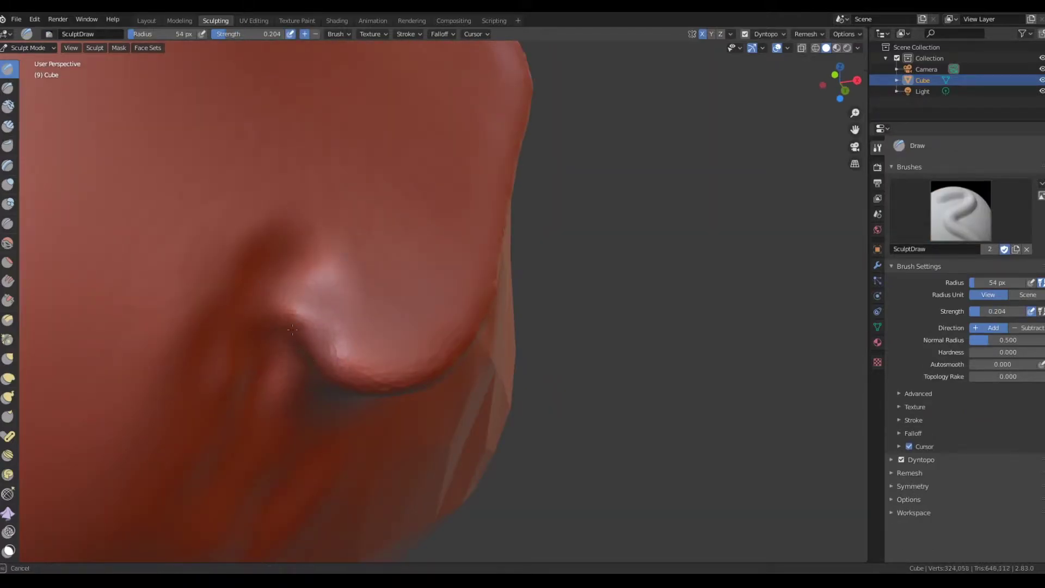
Pick the Smooth brush with a larger radius and orbit toward the back of the head.
key("shift+s")
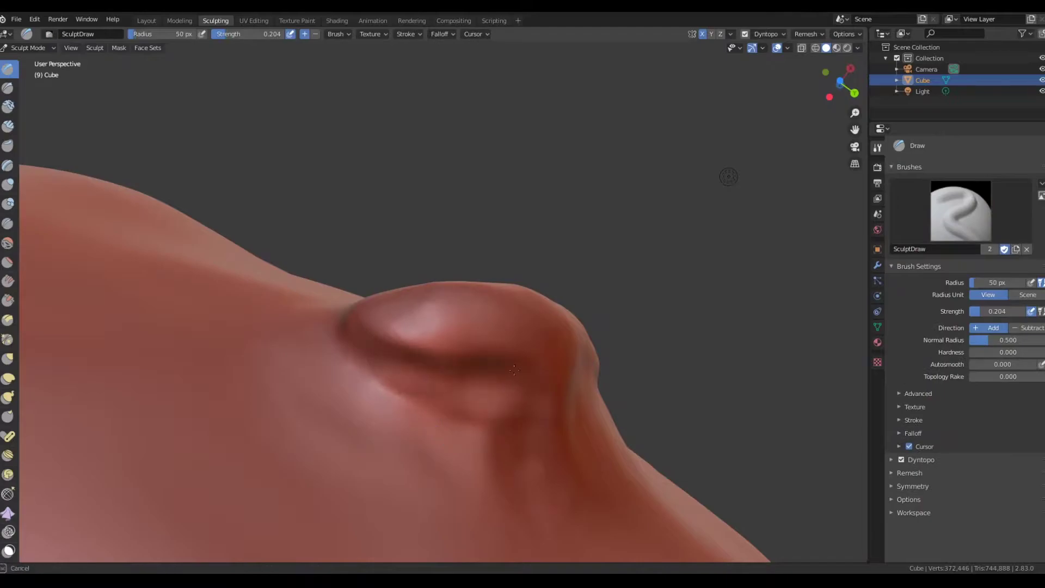
left_click(8, 245)
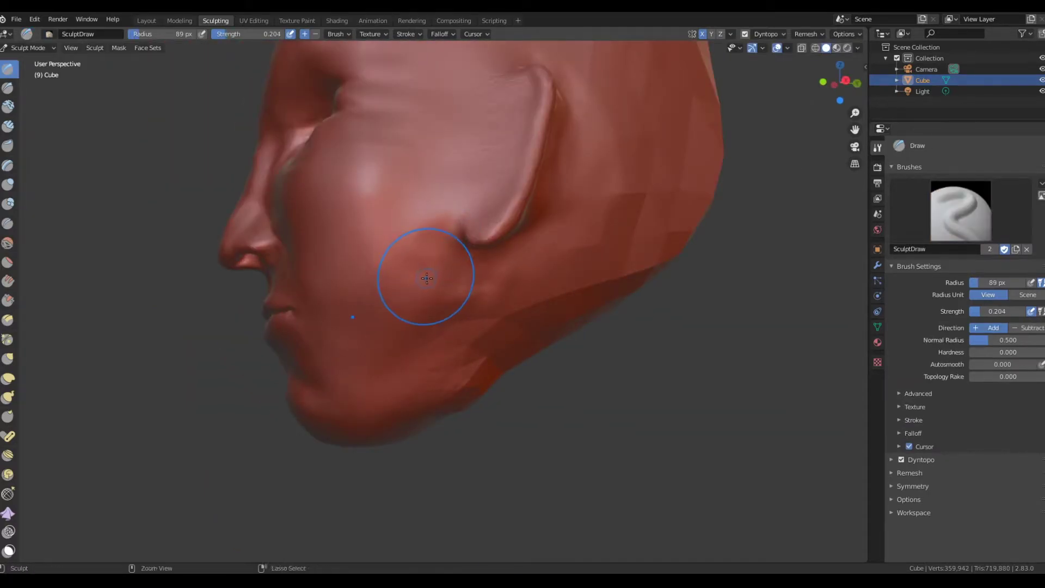
key("s")
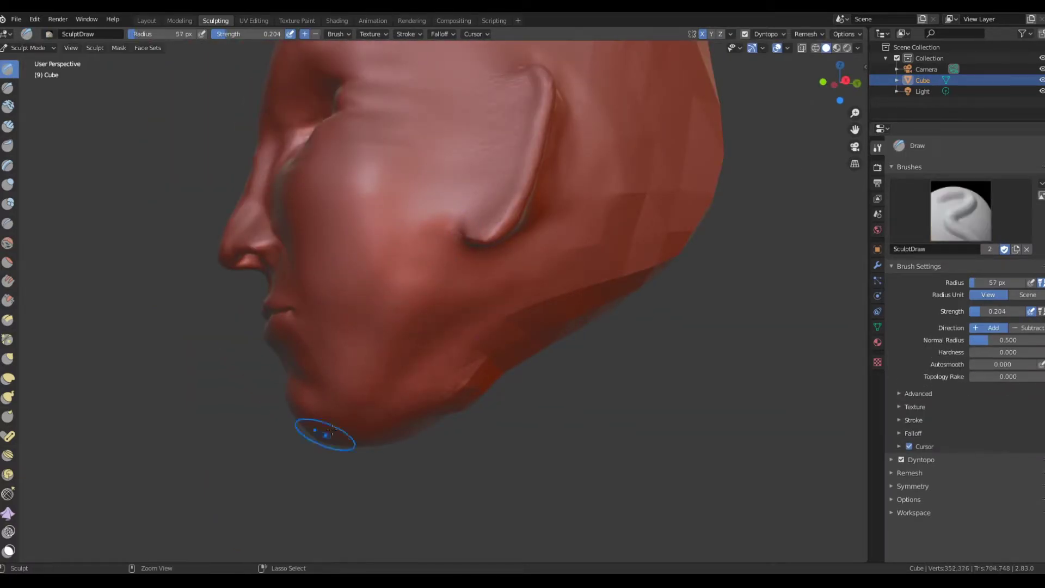
middle_click_drag(451, 329, 565, 255)
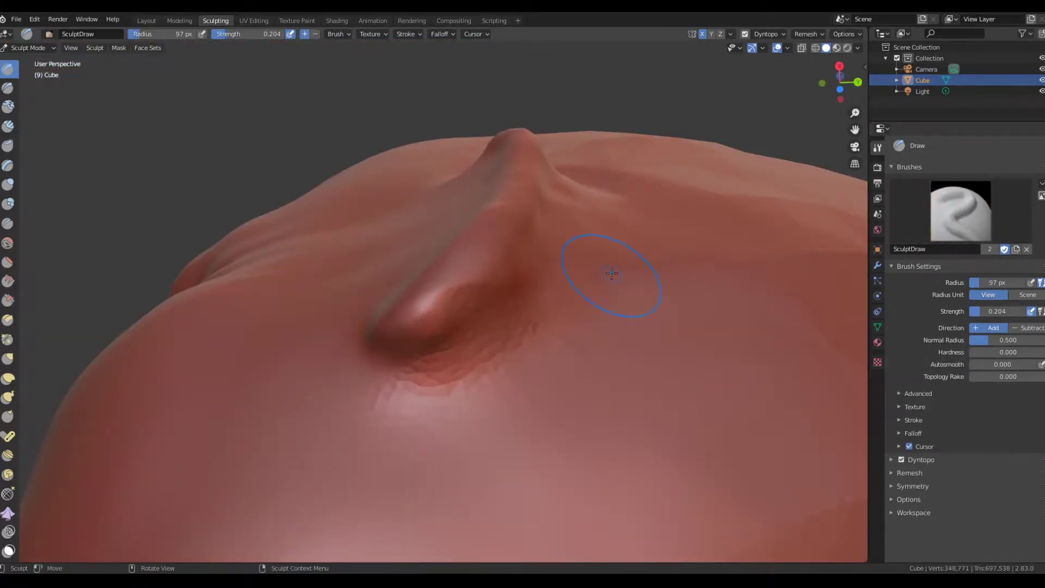
key("shift+s")
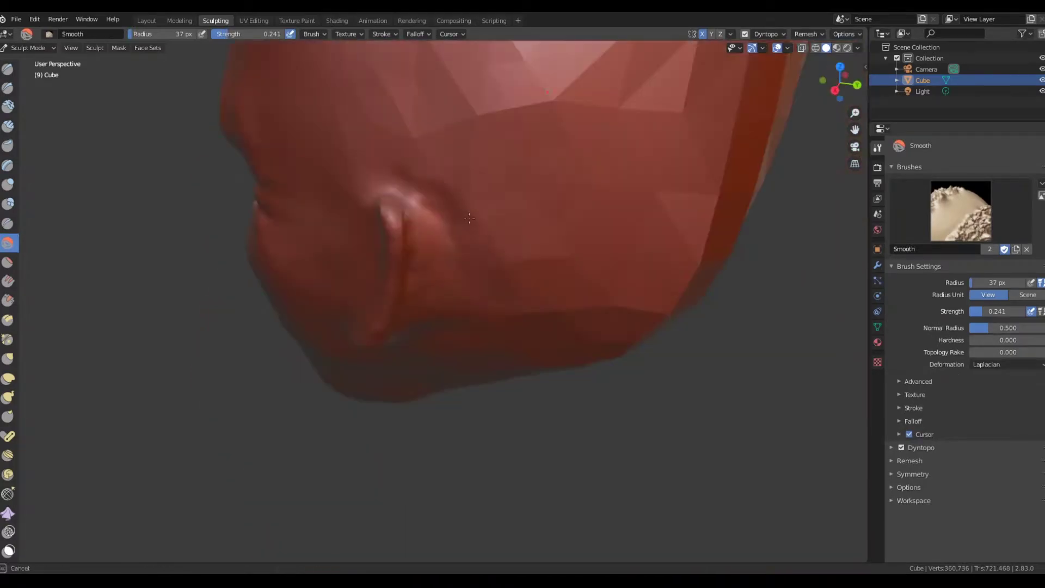
key("f")
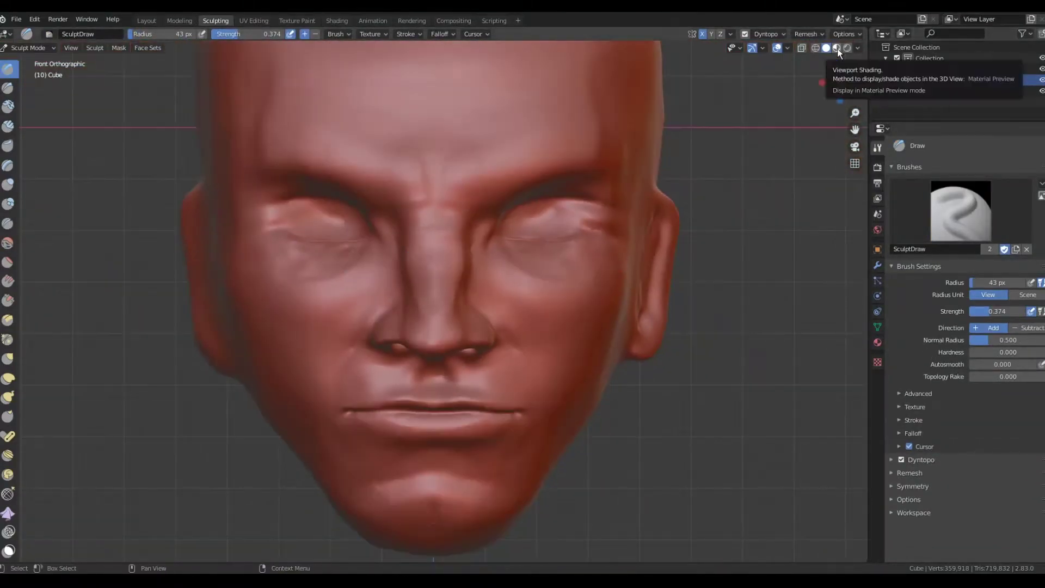
Turn on dynamic topology and sculpt first strokes on the left ear, undoing the last one.
left_click(858, 47)
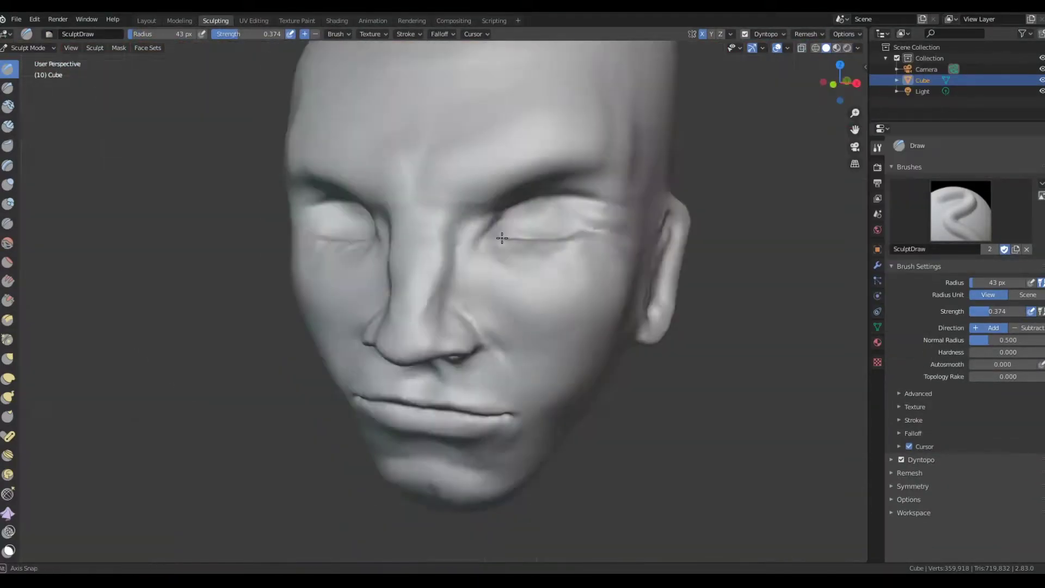
left_click(745, 34)
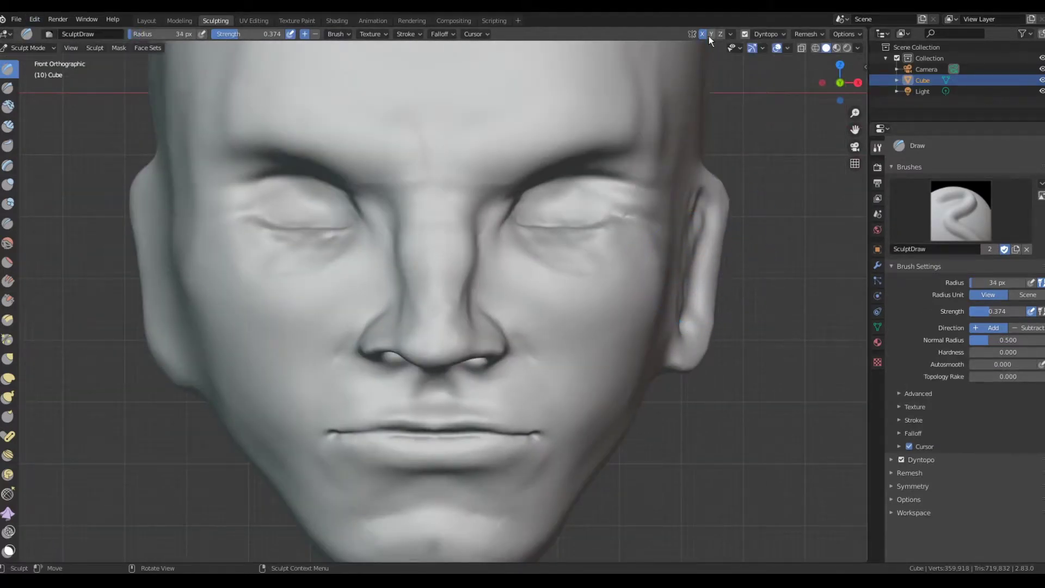
left_click_drag(161, 221, 164, 283)
middle_click_drag(175, 233, 568, 268)
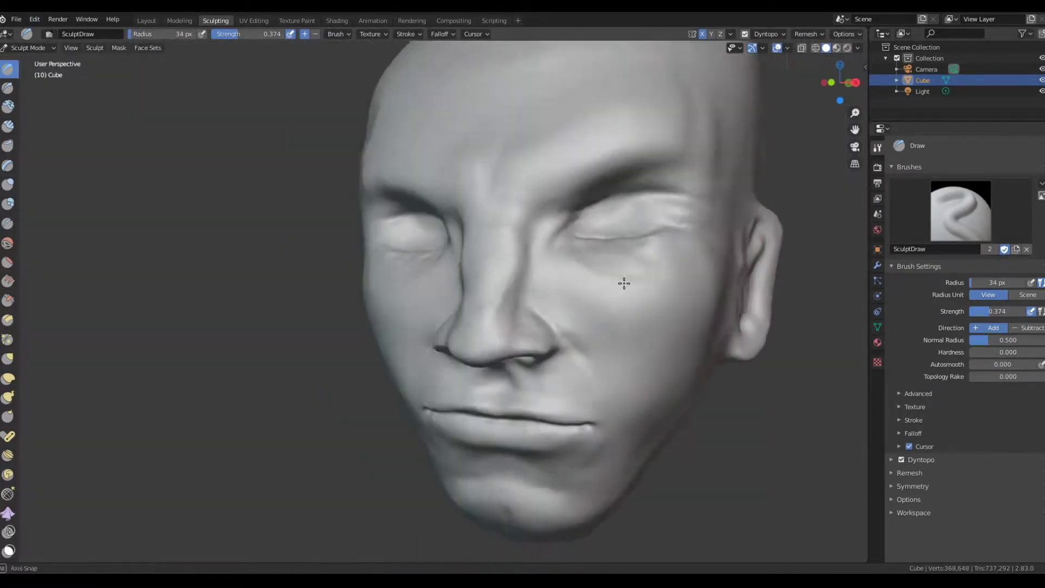
middle_click_drag(734, 250, 618, 299)
scroll(618, 299, "up", 3)
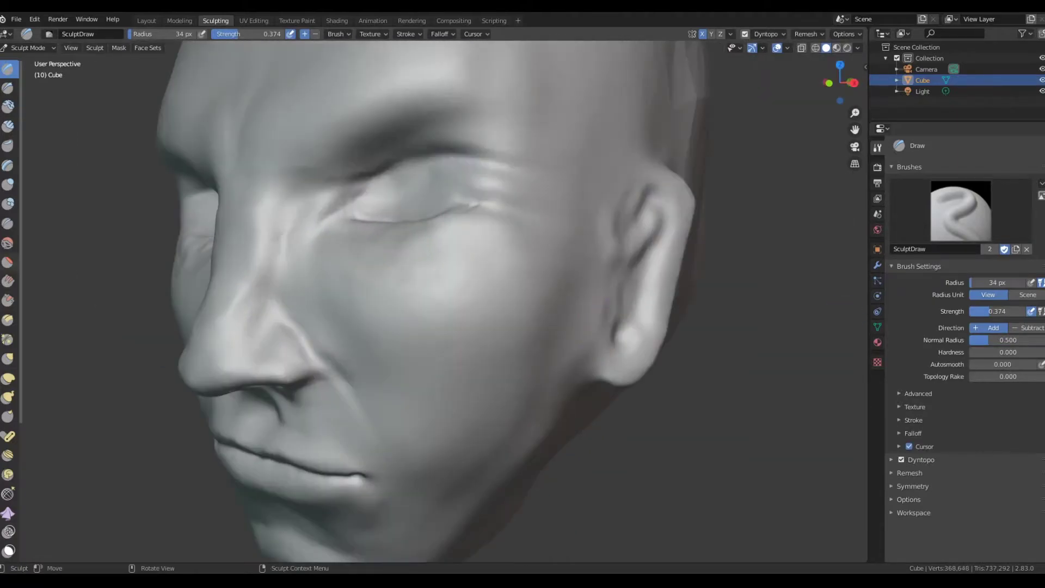
left_click(35, 19)
left_click(54, 33)
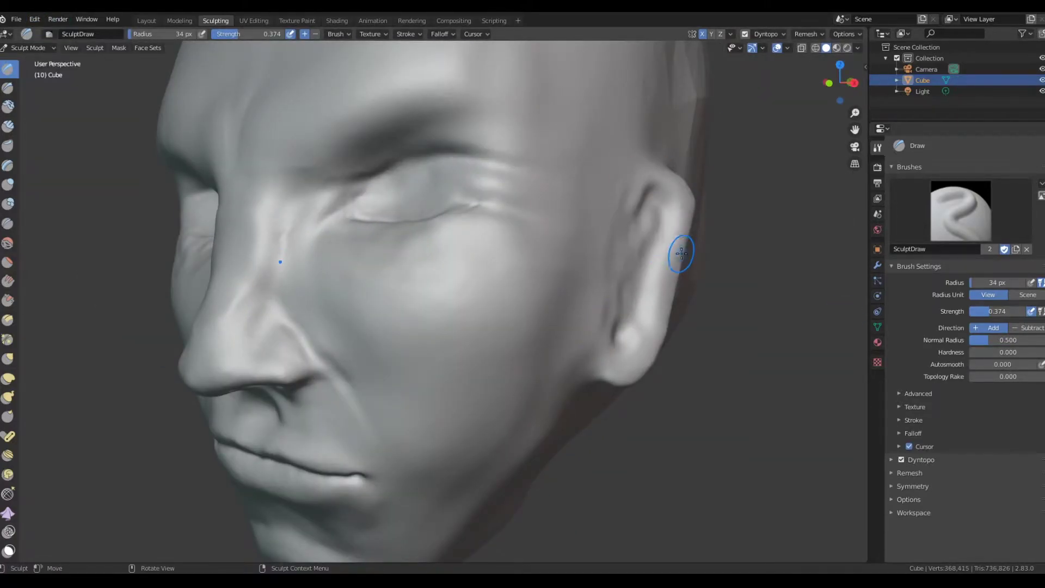
With a smaller brush radius, carve small dents into the inner ear surface.
key("f")
left_click(670, 214)
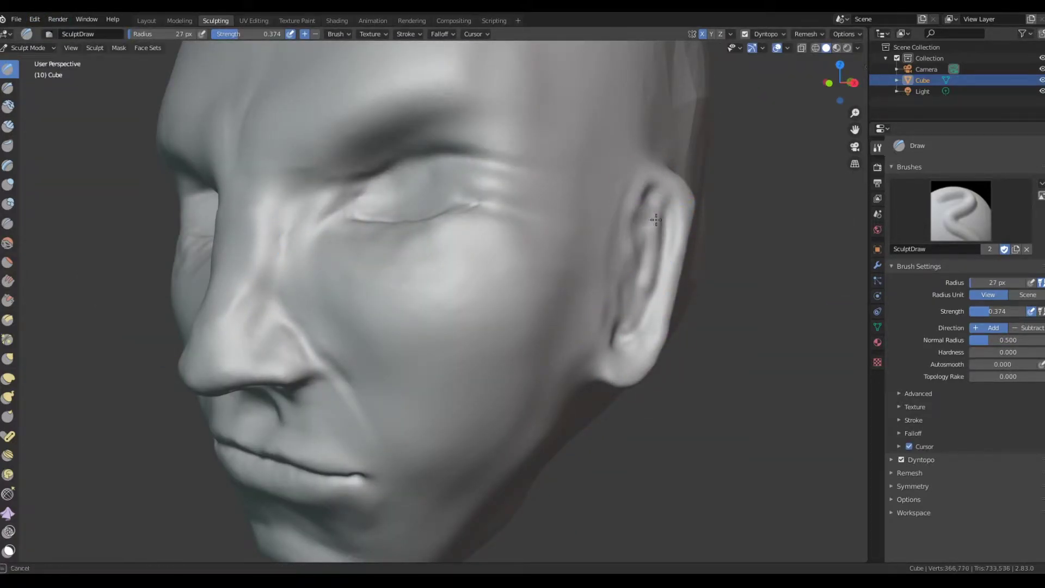
left_click_drag(616, 338, 644, 327, "ctrl")
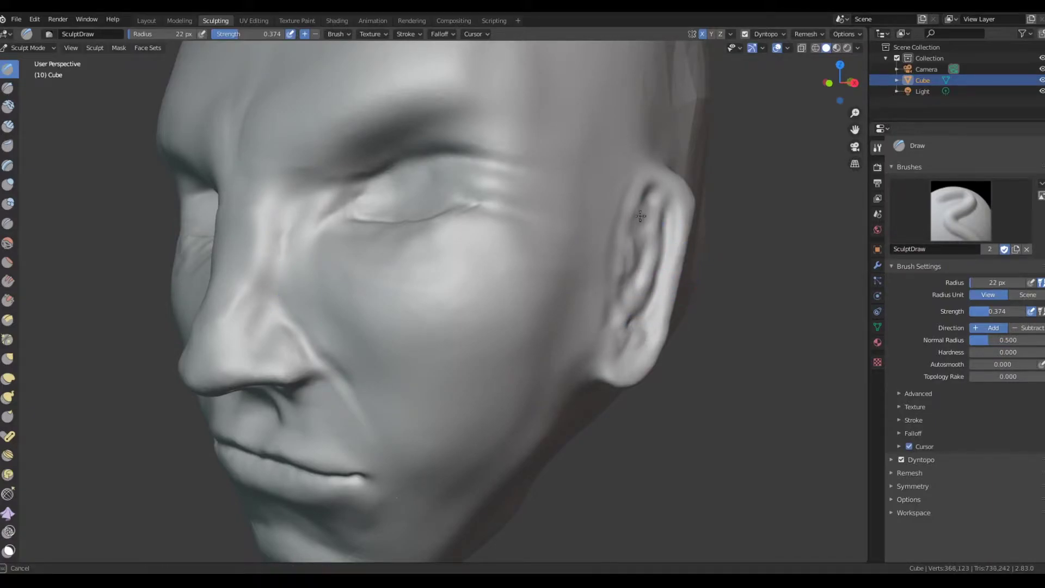
scroll(641, 216, "up", 5)
left_click_drag(583, 105, 614, 201)
scroll(506, 424, "up", 2)
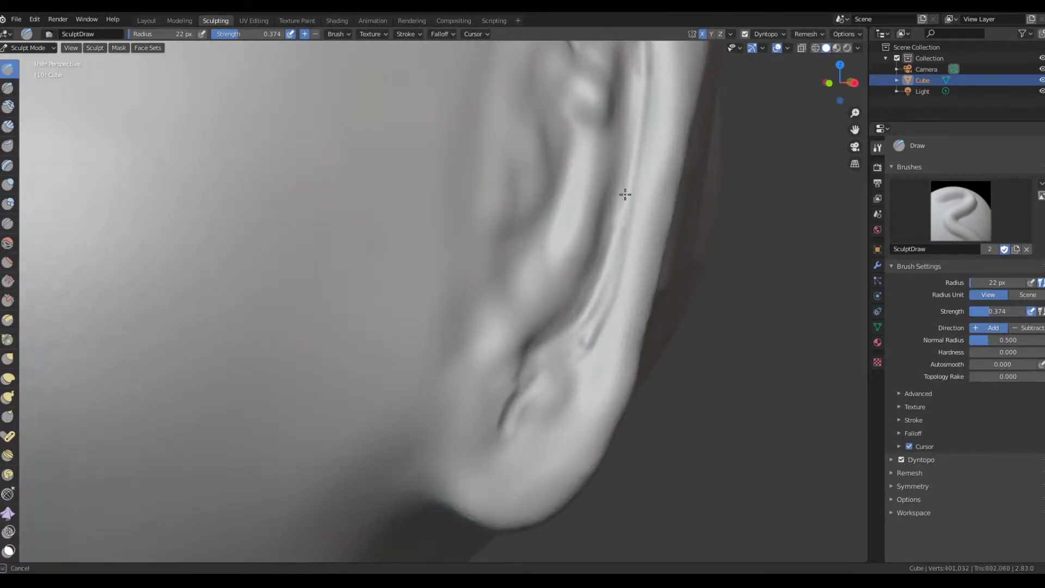
scroll(546, 261, "down", 3)
scroll(546, 262, "up", 3)
Try another inner-ear stroke, then undo it and one more after viewing the whole ear.
left_click_drag(550, 251, 488, 314)
key("ctrl+z")
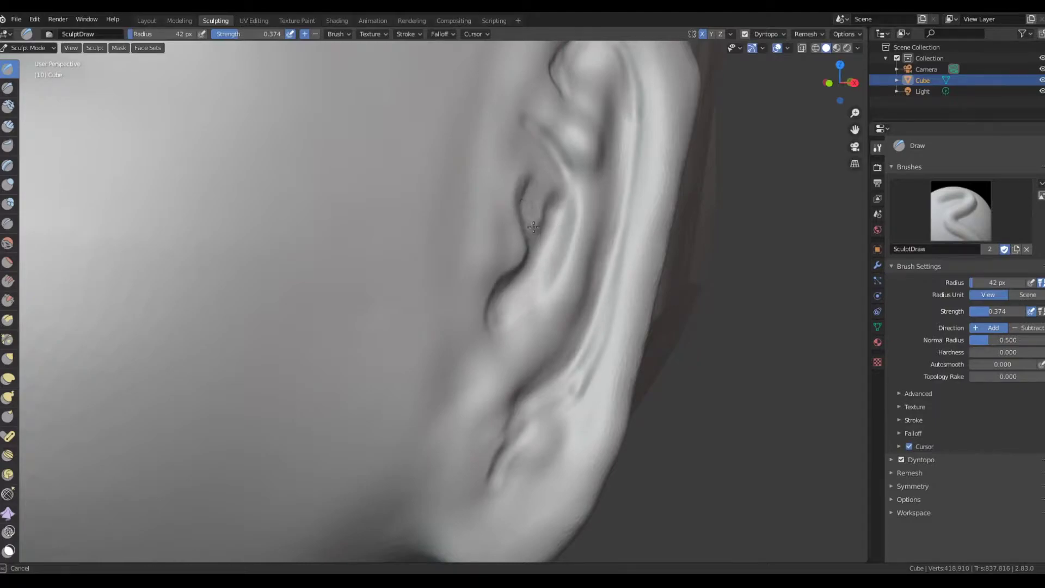
scroll(625, 147, "down", 2)
mouse_move(603, 303)
middle_mouse_down()
mouse_move(563, 418)
mouse_move(618, 350)
middle_mouse_up()
scroll(618, 350, "down", 2)
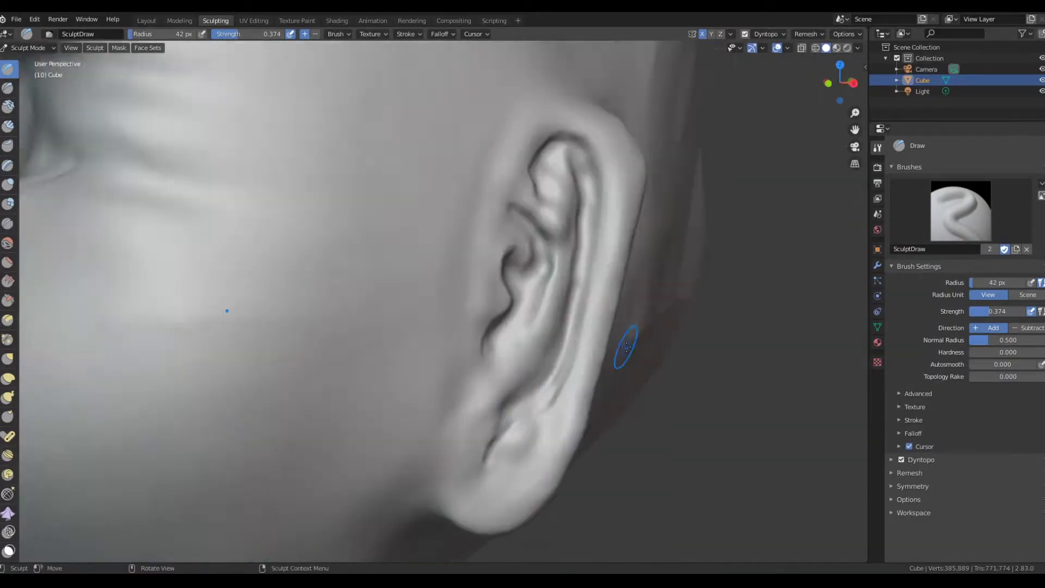
key("ctrl+z")
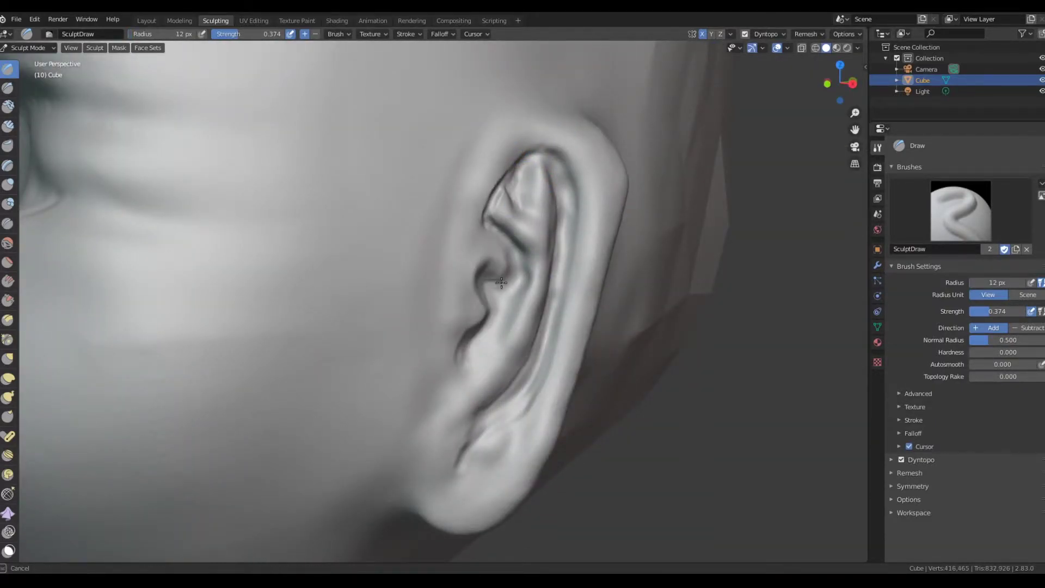
Deepen the lower ear crease with the Draw brush and smooth the rim along the helix.
key("shift+s")
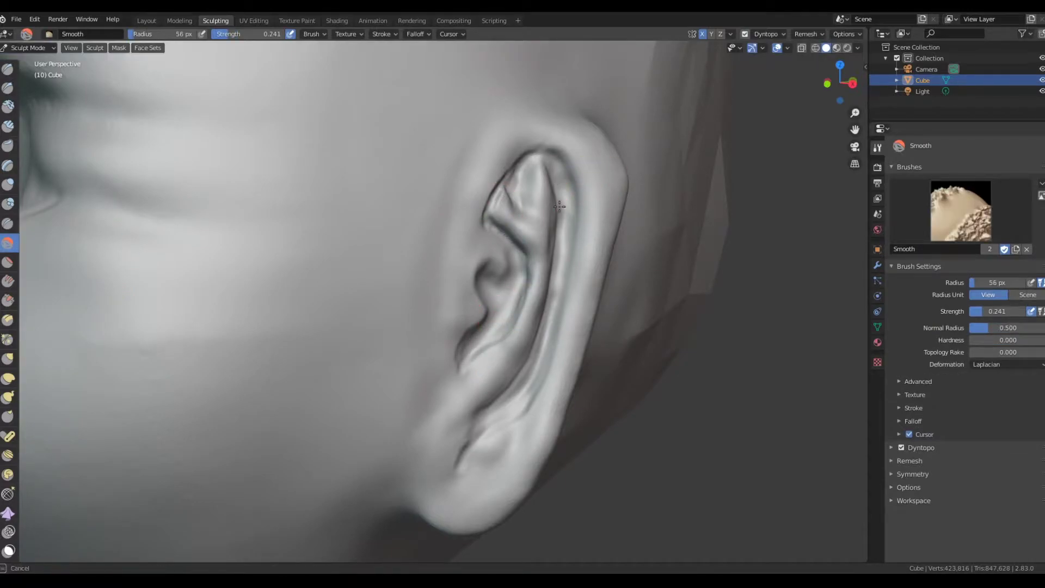
scroll(559, 206, "down", 5)
middle_click_drag(559, 206, 501, 241)
scroll(550, 319, "up", 3)
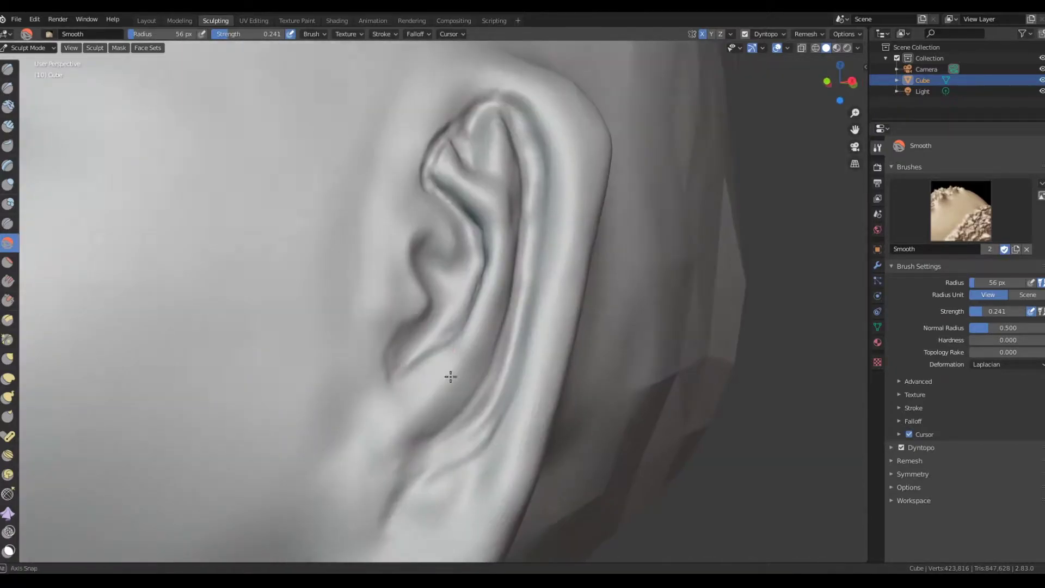
key("x")
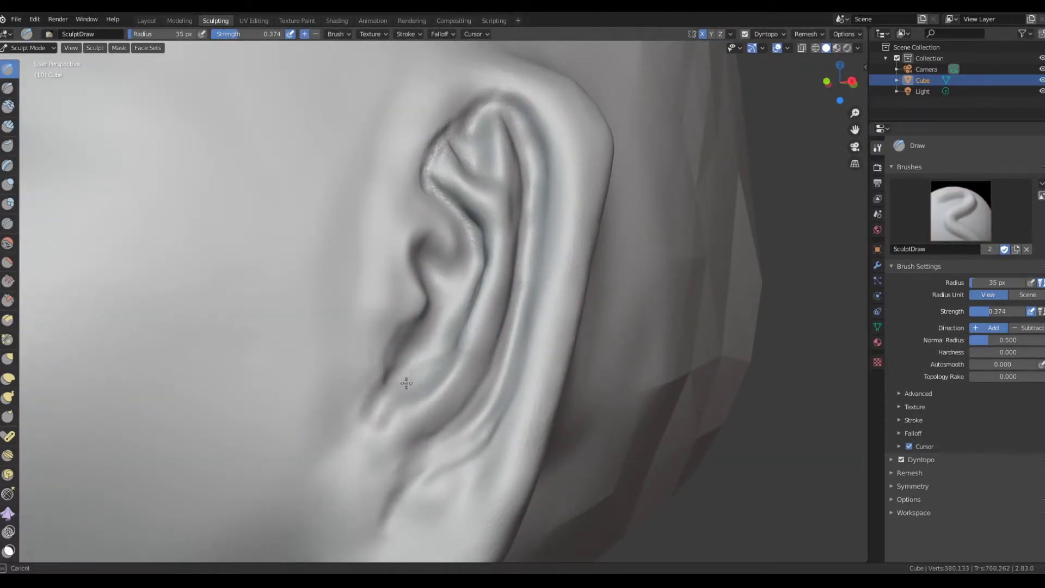
left_click_drag(406, 378, 419, 369)
middle_click_drag(420, 369, 443, 152)
left_click_drag(492, 185, 524, 393, "shift")
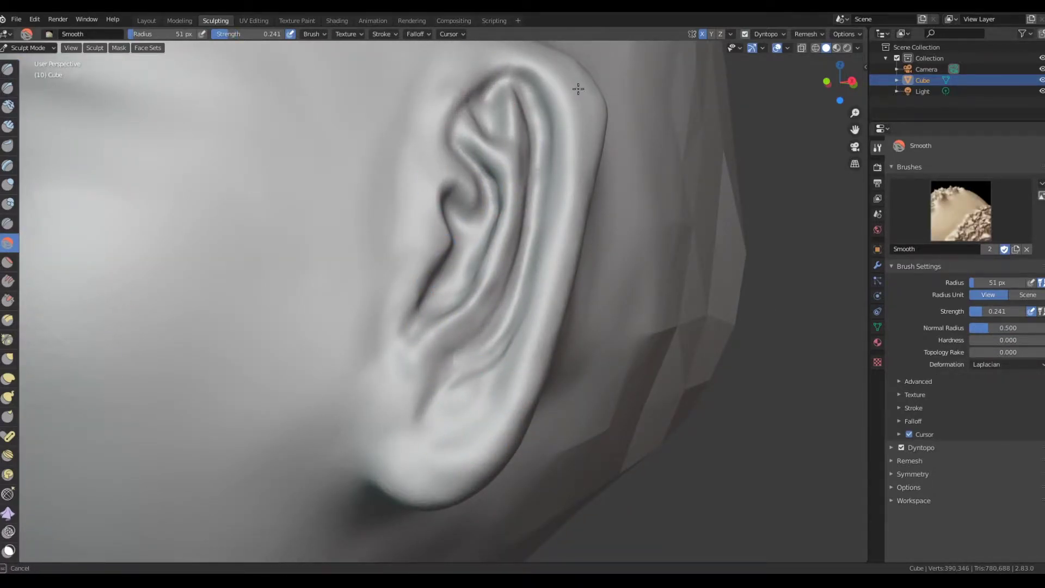
Deepen the inner ear crease, smooth the outer rim and build up the area behind the ear.
left_click(7, 69)
left_click_drag(454, 205, 452, 223)
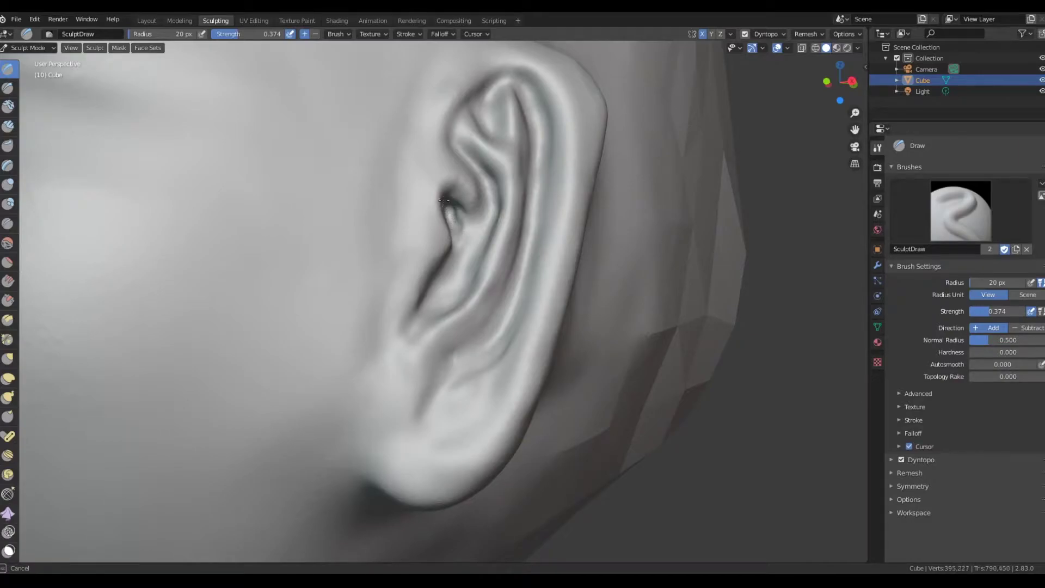
key("shift+s")
middle_click_drag(483, 224, 544, 325)
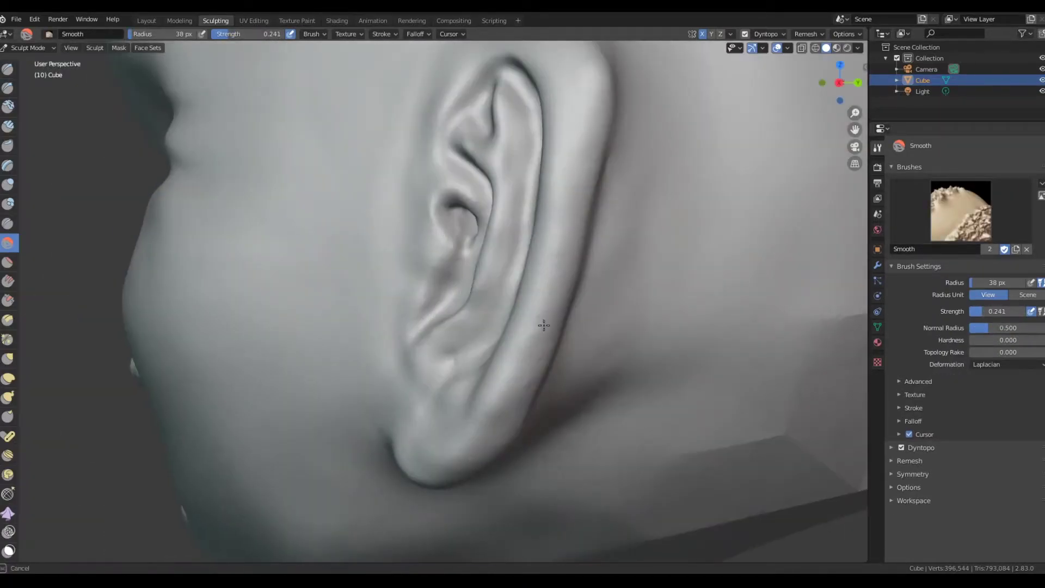
middle_click_drag(474, 185, 506, 326)
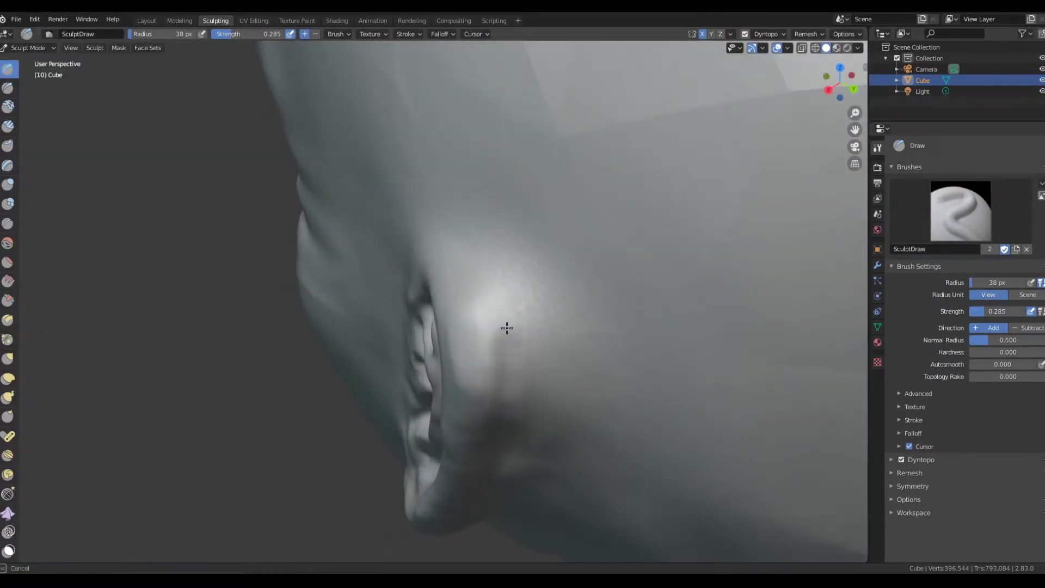
mouse_move(507, 326)
left_mouse_down()
mouse_move(463, 253)
mouse_move(501, 315)
left_mouse_up()
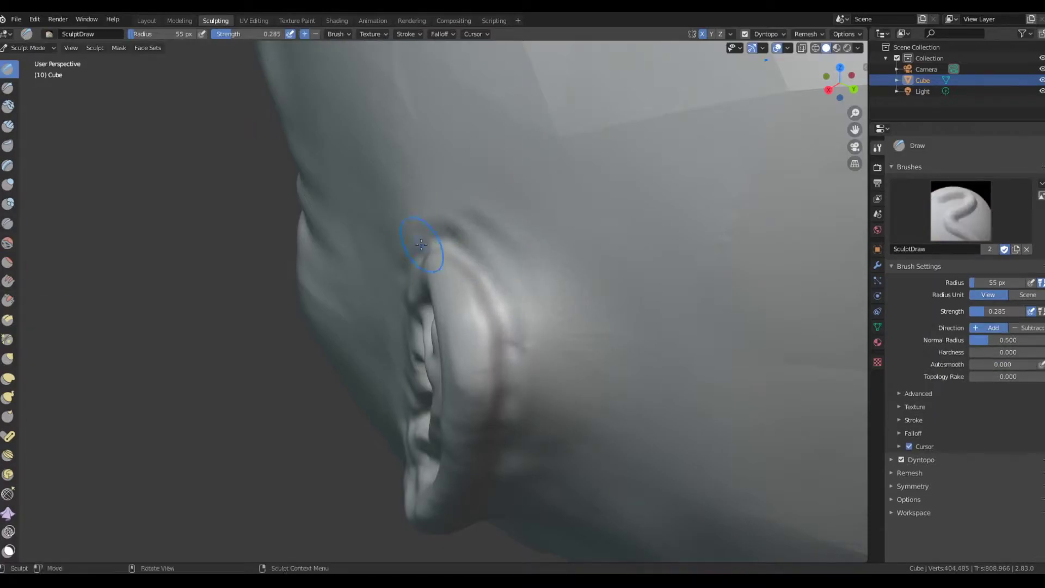
left_click_drag(490, 228, 522, 272, "shift")
Enlarge the brush and smooth the skin where the ear joins the head.
middle_click_drag(461, 342, 518, 345)
key("f")
left_click(586, 362)
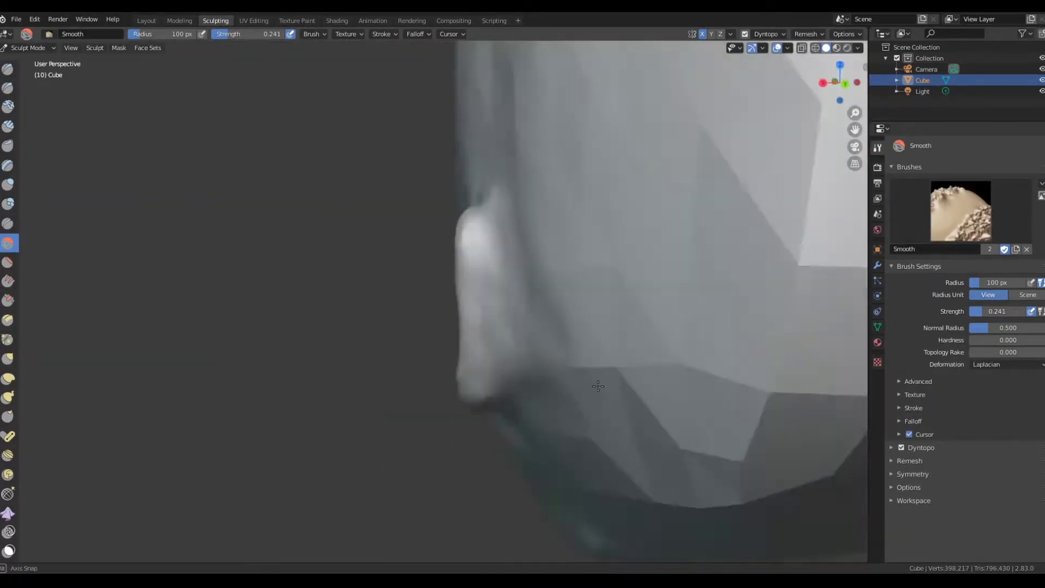
middle_click_drag(489, 385, 598, 353)
Orbit behind the head and smooth the top and back of the skull.
key("f")
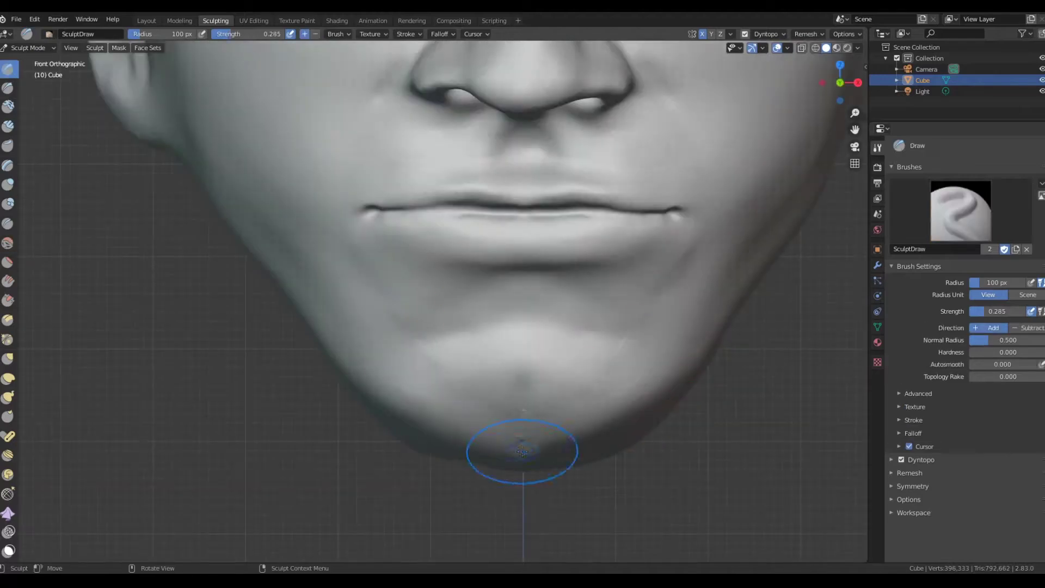
scroll(724, 343, "down", 5)
key("e")
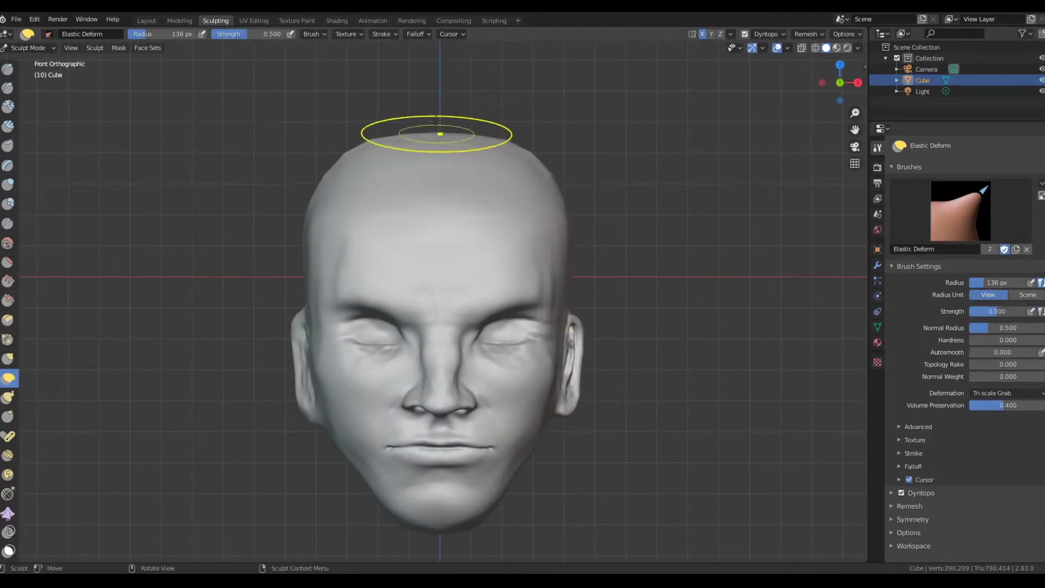
key("x")
mouse_move(676, 361)
middle_mouse_down()
mouse_move(696, 322)
mouse_move(573, 238)
mouse_move(595, 292)
middle_mouse_up()
key("s")
left_click_drag(595, 292, 649, 215)
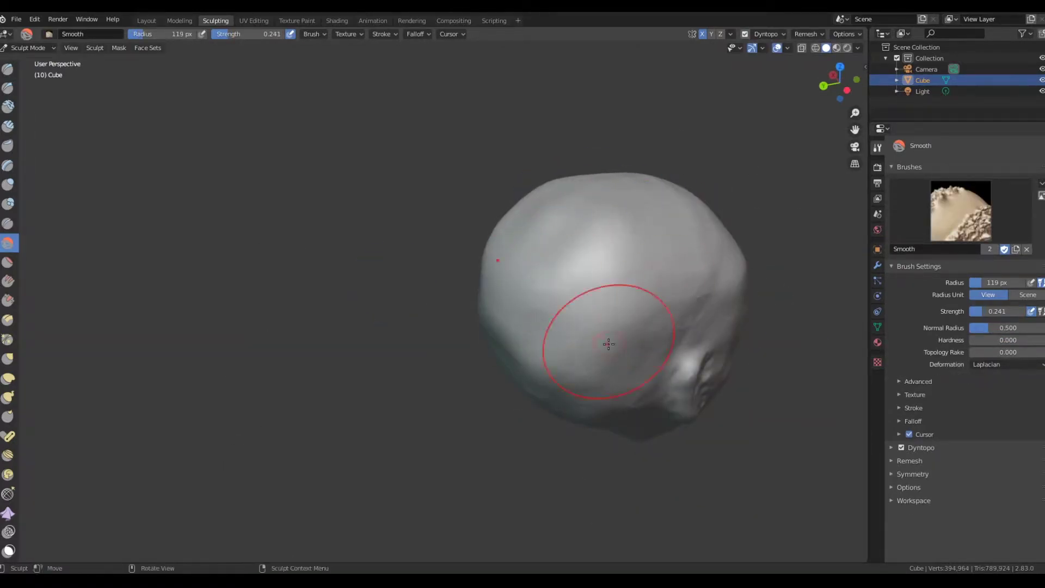
middle_click_drag(609, 344, 465, 266)
key("x")
scroll(630, 415, "up", 4)
Return to front view, pick the Elastic Deform brush, and pan to enlarge the head.
key("KP_1")
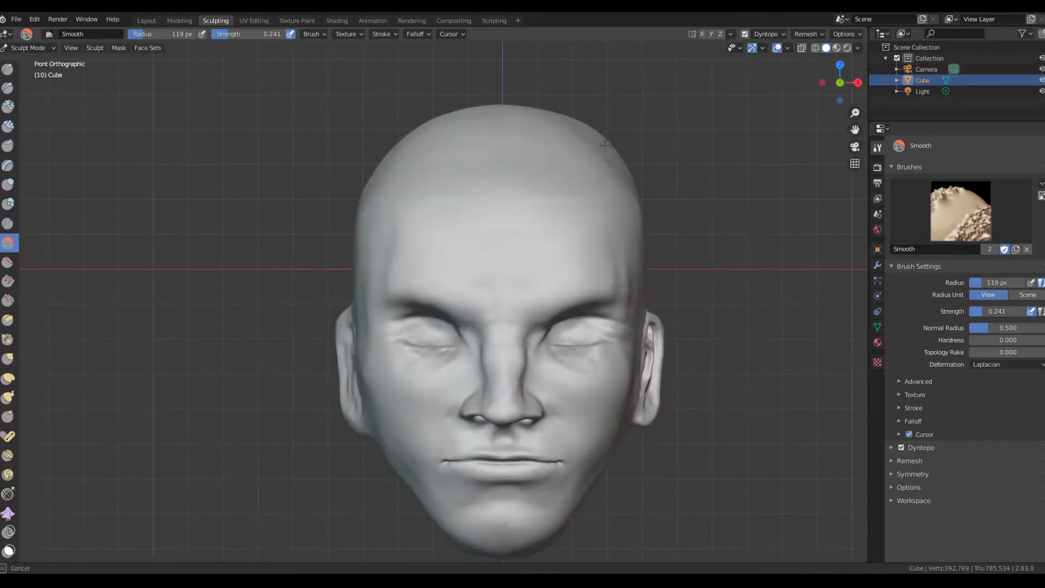
left_click(9, 377)
scroll(662, 318, "down", 3)
key("shift")
middle_click_drag(662, 318, 35, 73, "shift")
scroll(35, 73, "up", 1)
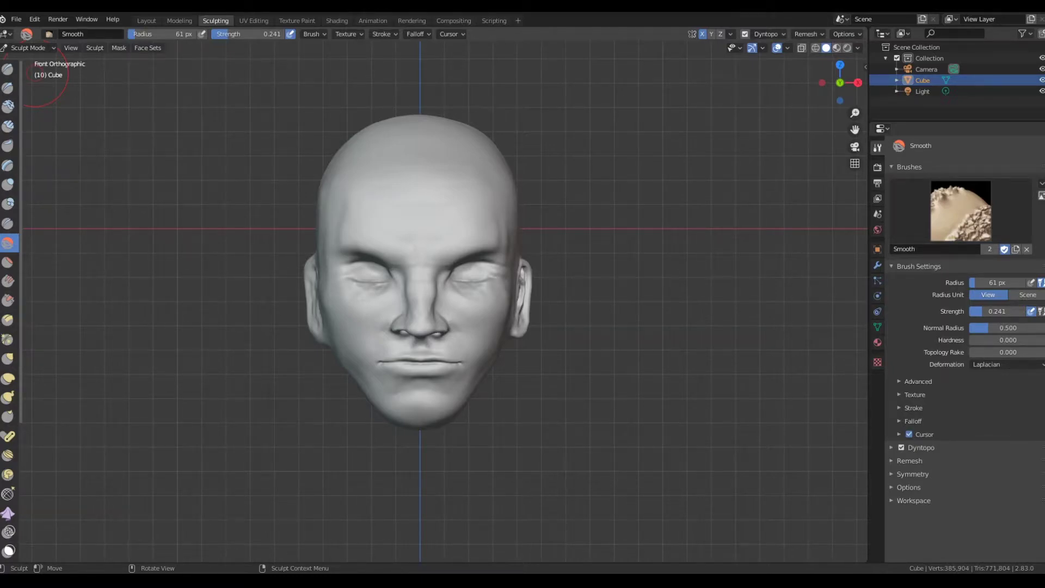
Switch between Elastic Deform and Smooth brushes, check a side view, and save head.blend.
key("e")
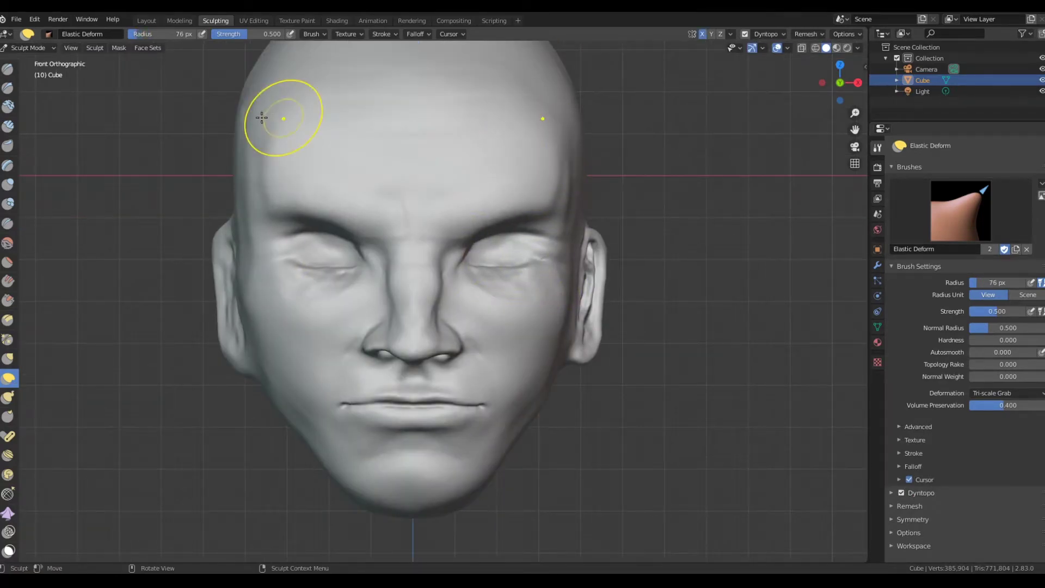
key("shift+s")
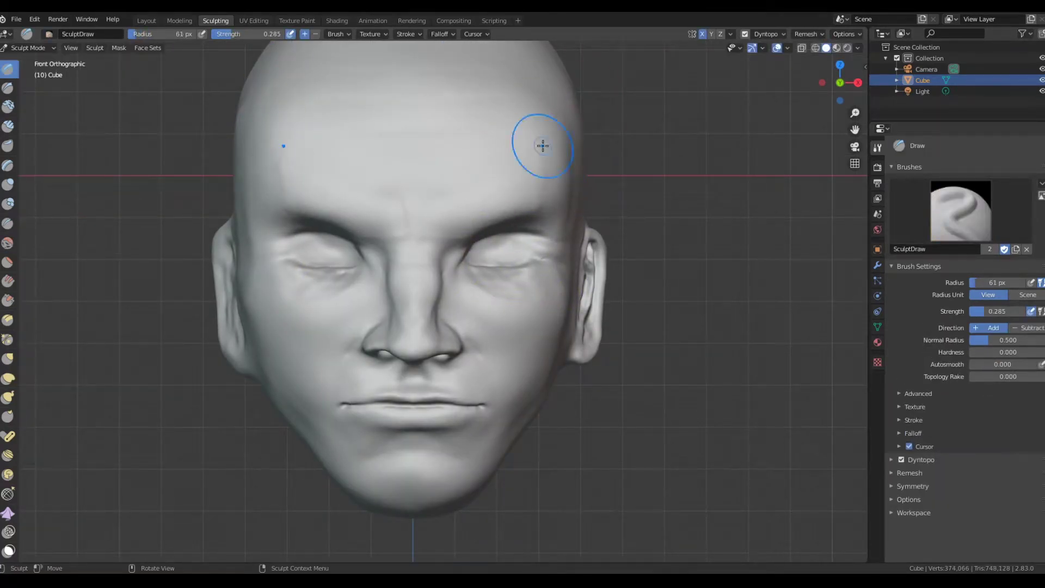
scroll(541, 144, "down", 3)
middle_click_drag(541, 144, 578, 179)
scroll(571, 268, "down", 3)
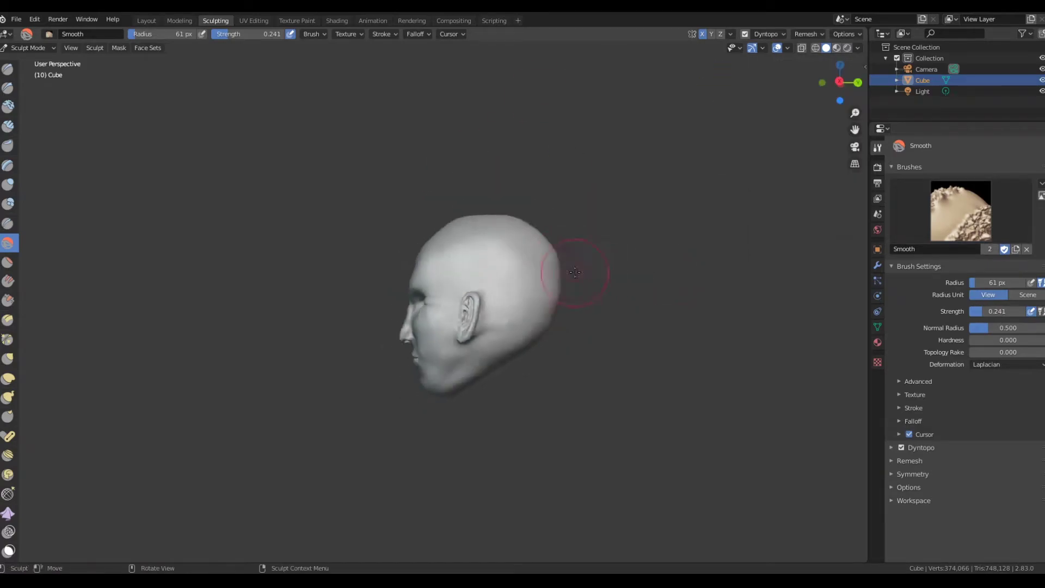
key("KP_1")
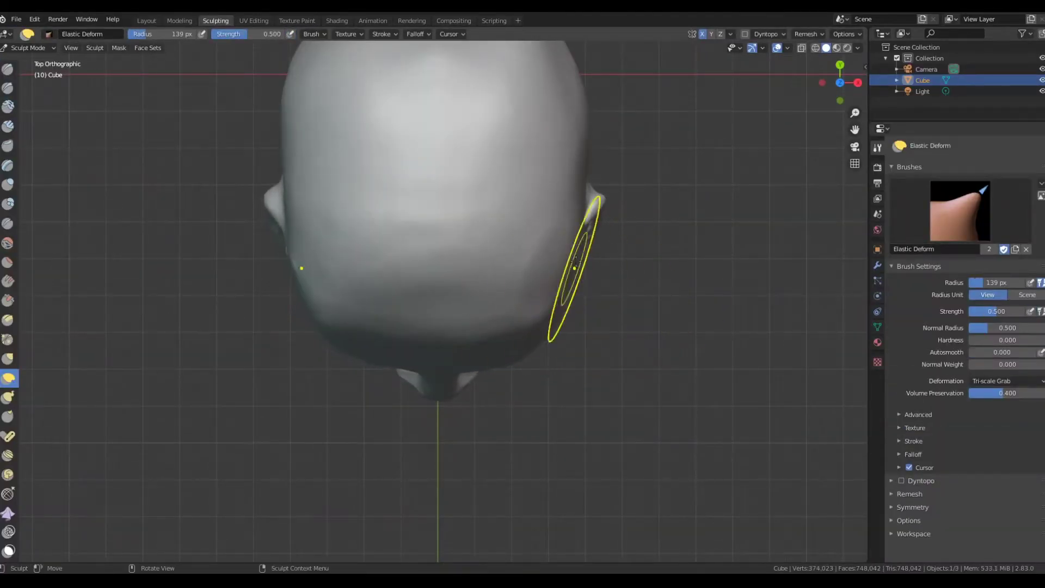
Check the head from side and front views with the Smooth brush active.
middle_click_drag(575, 267, 693, 270)
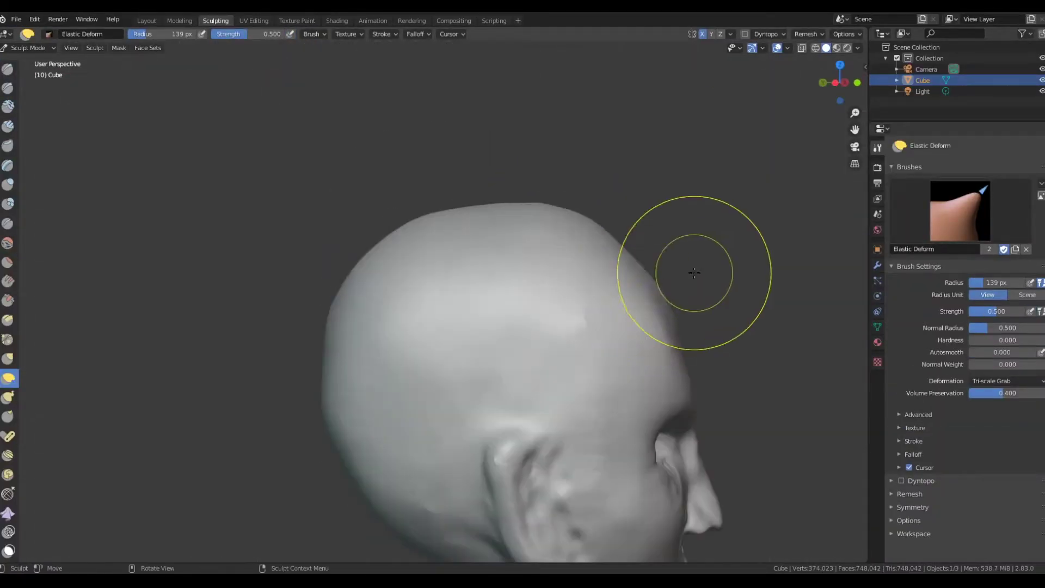
key("KP_3")
key("s")
key("KP_1")
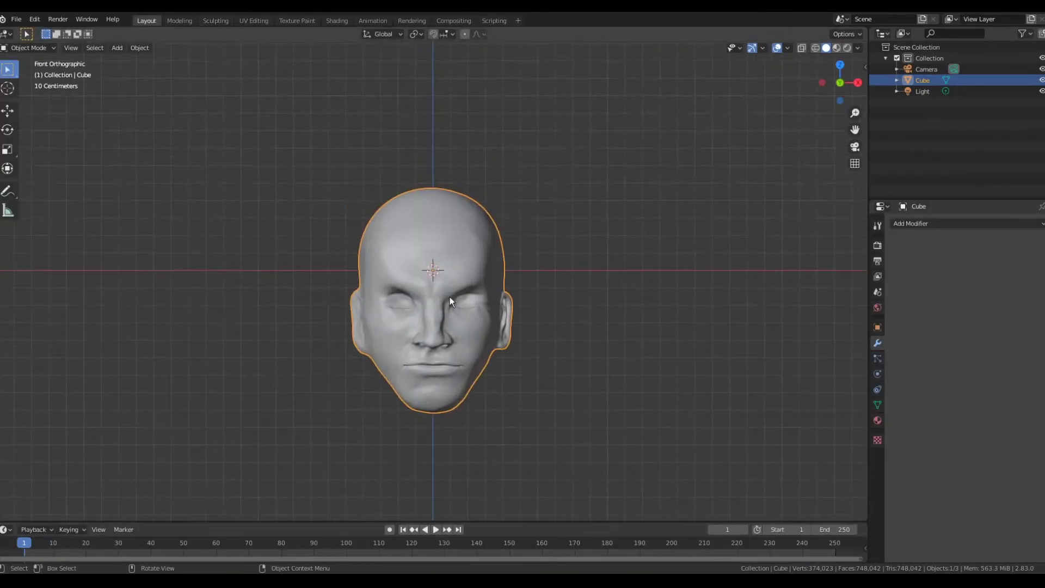
In Edit Mode, select the whole mesh and run Symmetrize, opening its direction options.
key("Tab")
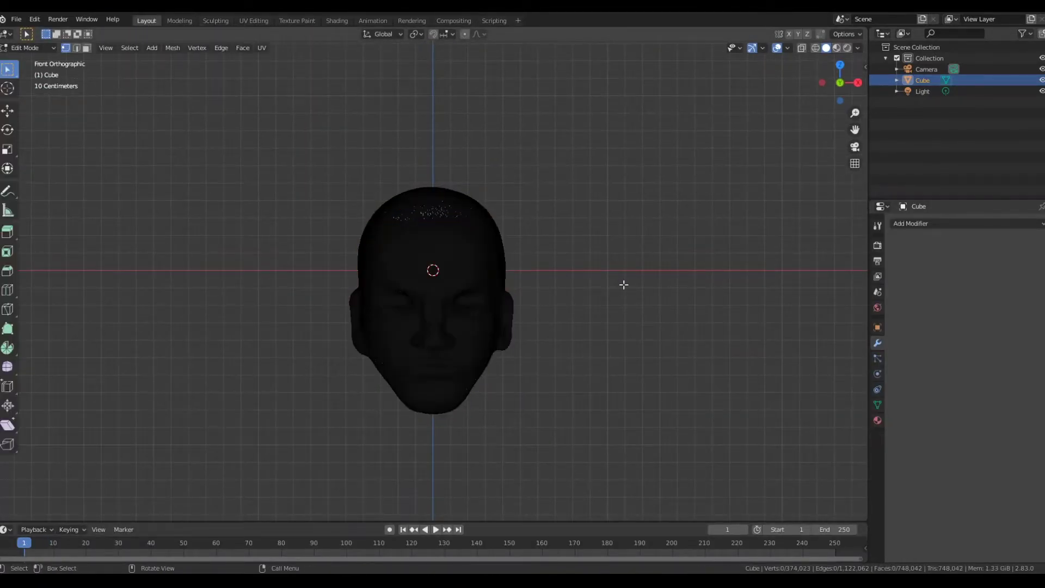
key("a")
key("alt+a")
key("a")
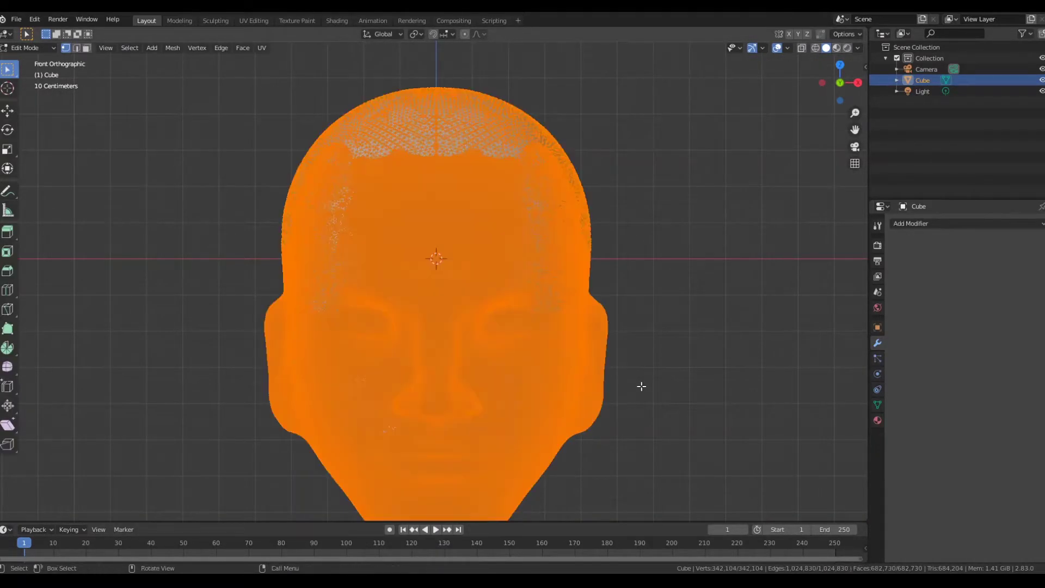
key("F3")
left_click(724, 267)
left_click(137, 496)
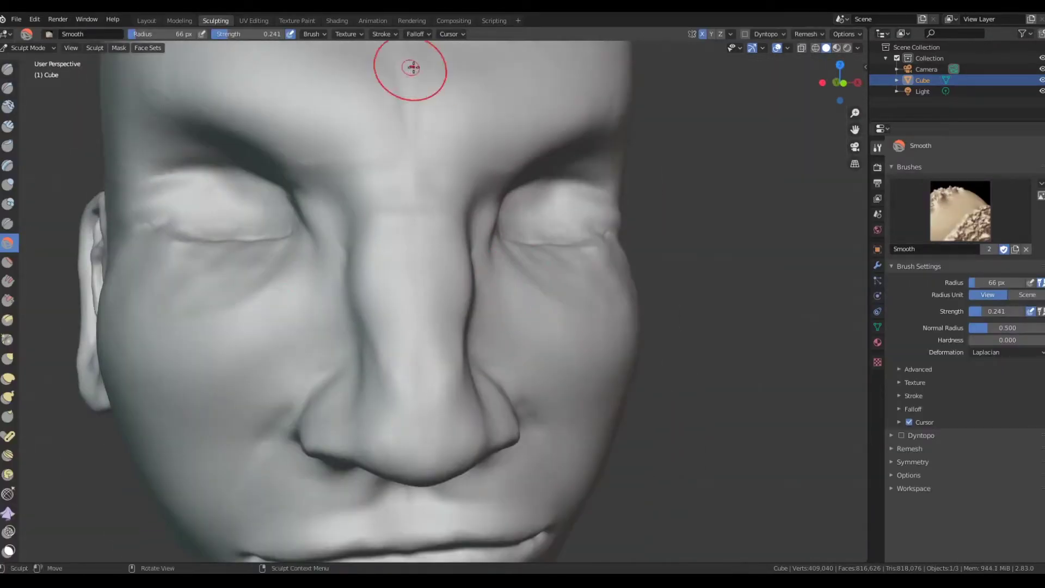
Orbit above the head to look down at the brow.
middle_click_drag(412, 68, 495, 397)
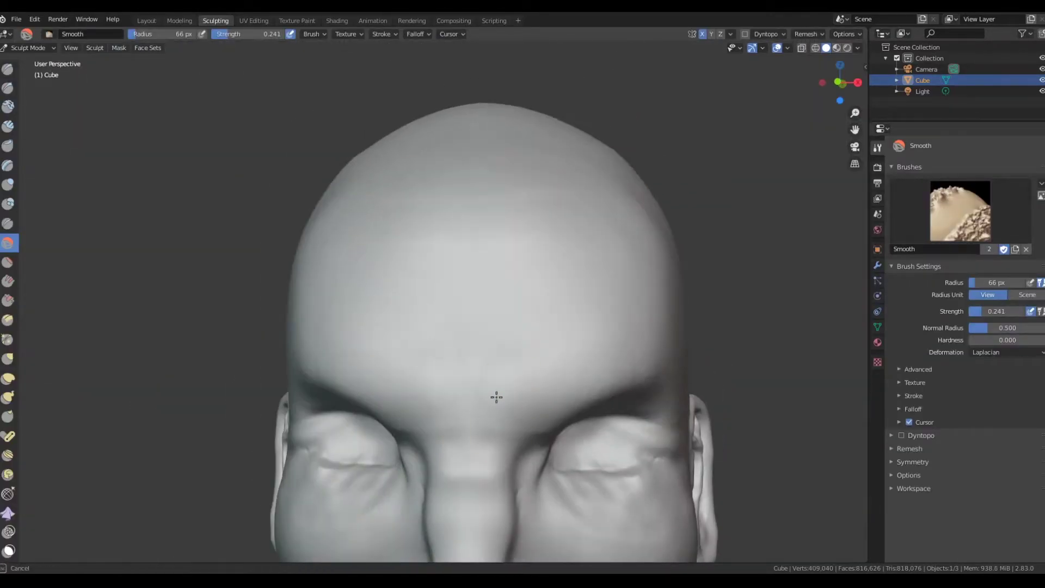
mouse_move(532, 205)
middle_mouse_down()
mouse_move(498, 342)
mouse_move(568, 371)
middle_mouse_up()
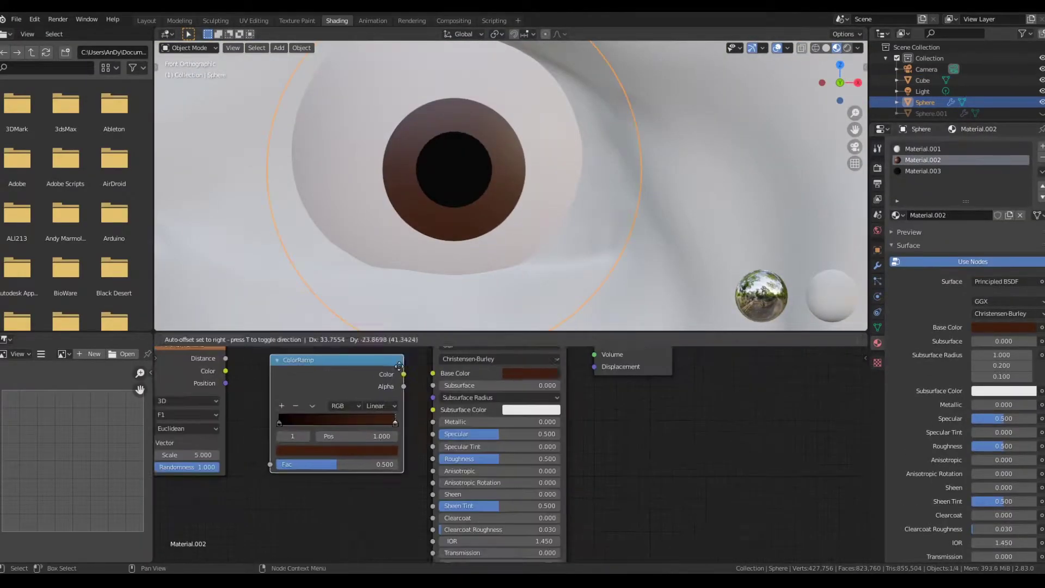
Change the iris ColorRamp stop to a warmer, adjusted brown.
left_click(399, 366)
middle_click_drag(399, 366, 436, 477)
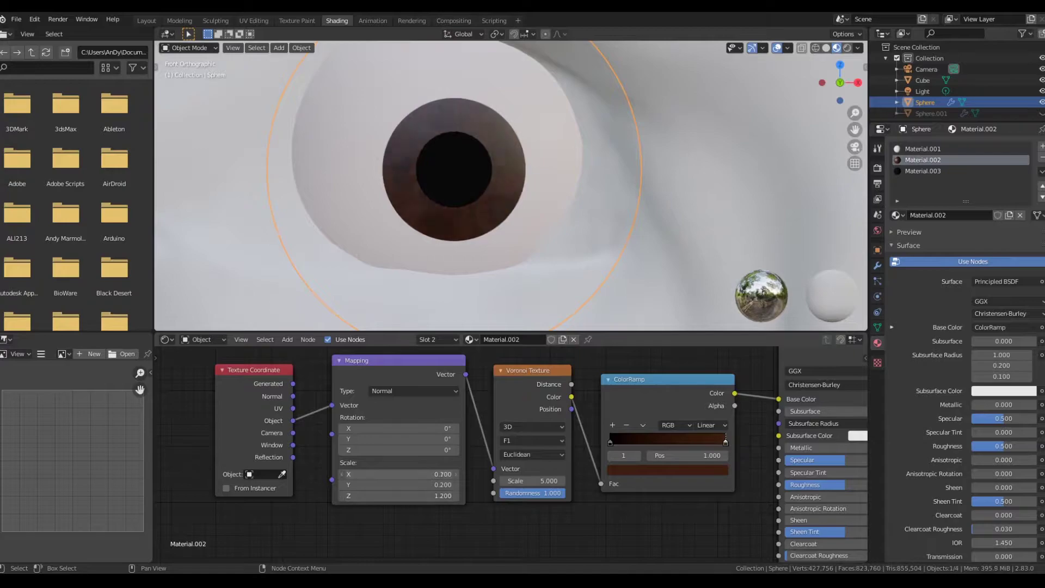
left_click(667, 469)
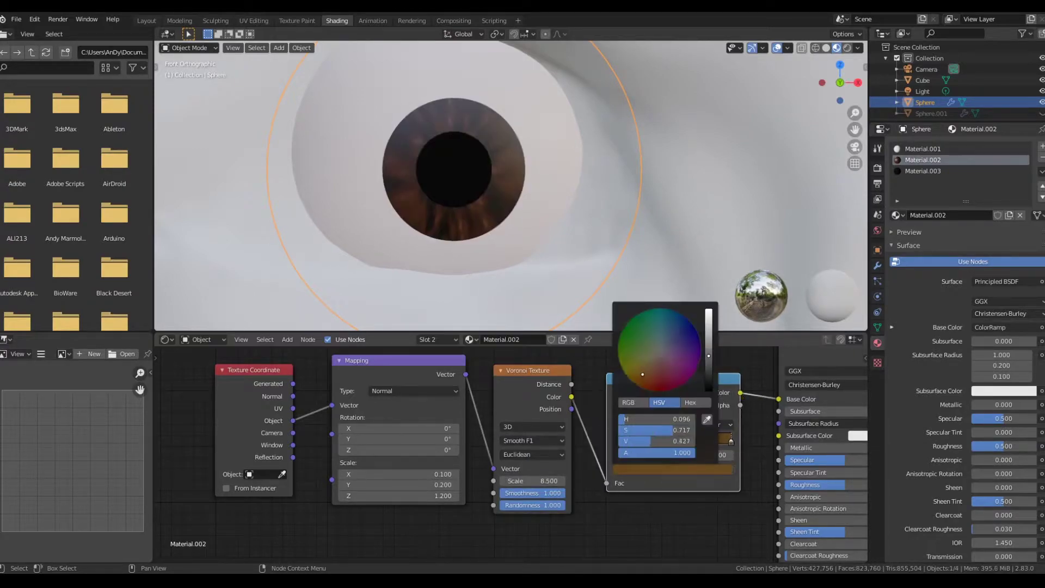
left_click(691, 439, "ctrl")
middle_click_drag(634, 448, 322, 384)
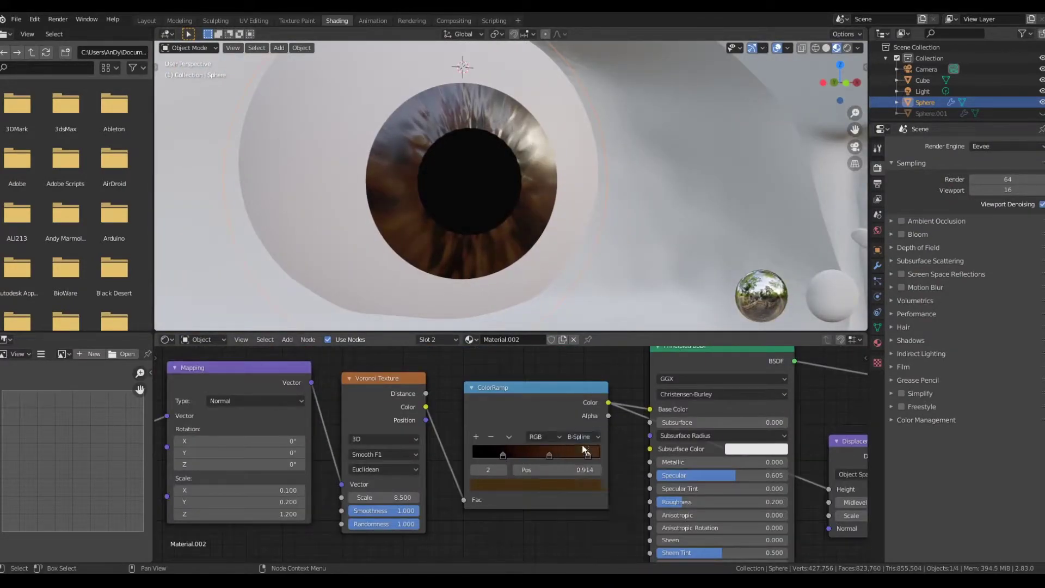
Set Voronoi to Euclidean with a higher Scale and the Mix node to Multiply.
left_click(384, 469)
left_click(384, 457)
left_click_drag(382, 497, 414, 497)
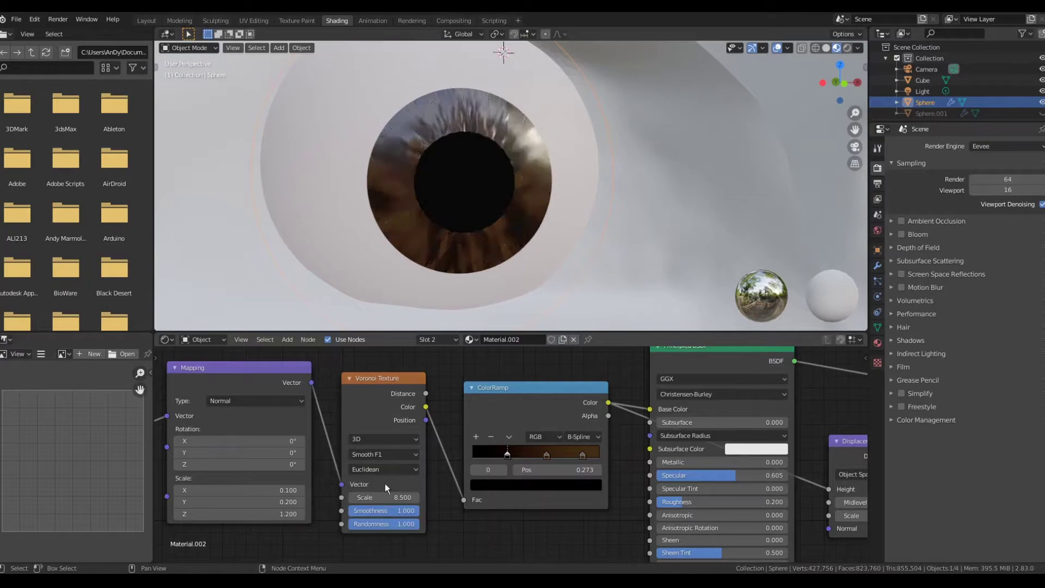
middle_click_drag(436, 228, 462, 281)
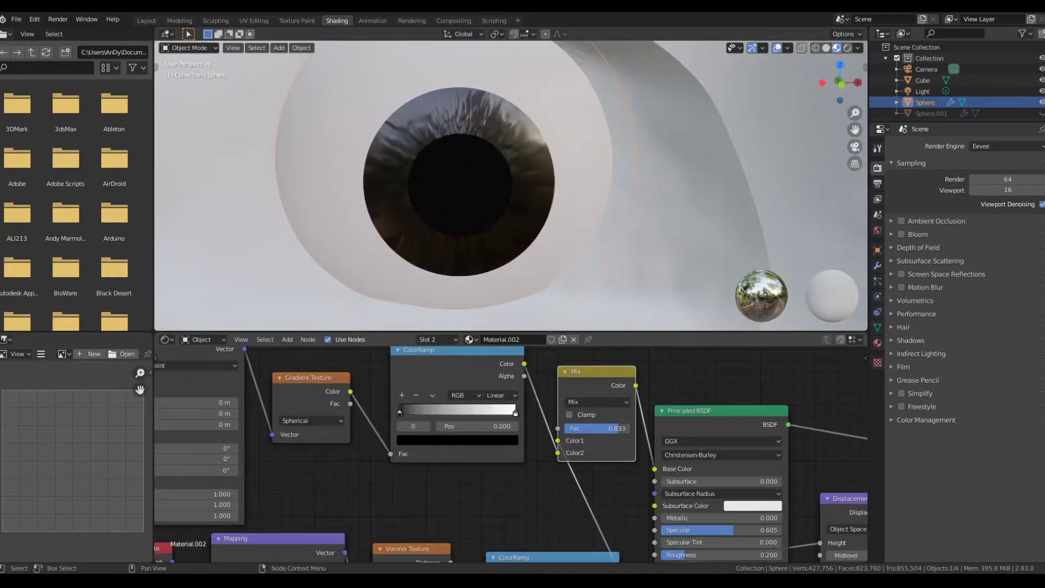
left_click(735, 415)
left_click(724, 371)
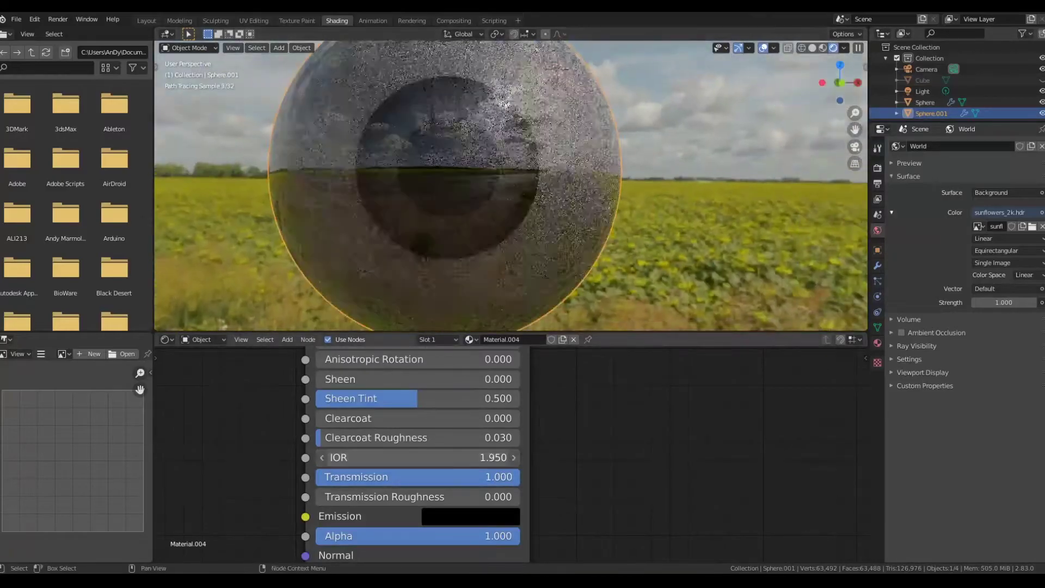
Orbit around the glass eye sphere to inspect it.
middle_click_drag(518, 289, 592, 291)
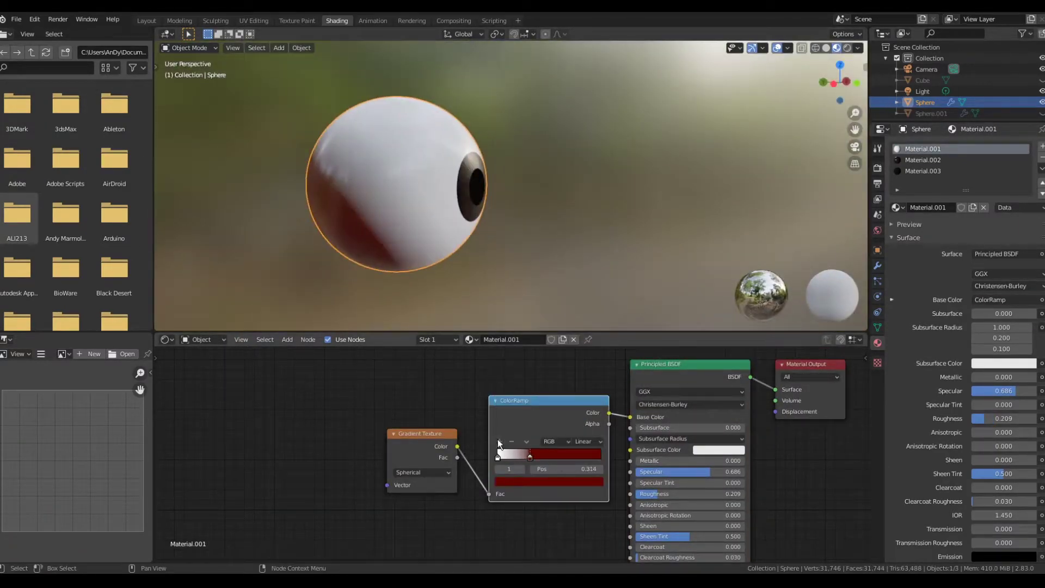
Make the eyeball's ramp stop a brighter red and switch to the Layout workspace.
left_click(549, 481)
left_click_drag(534, 456, 567, 456)
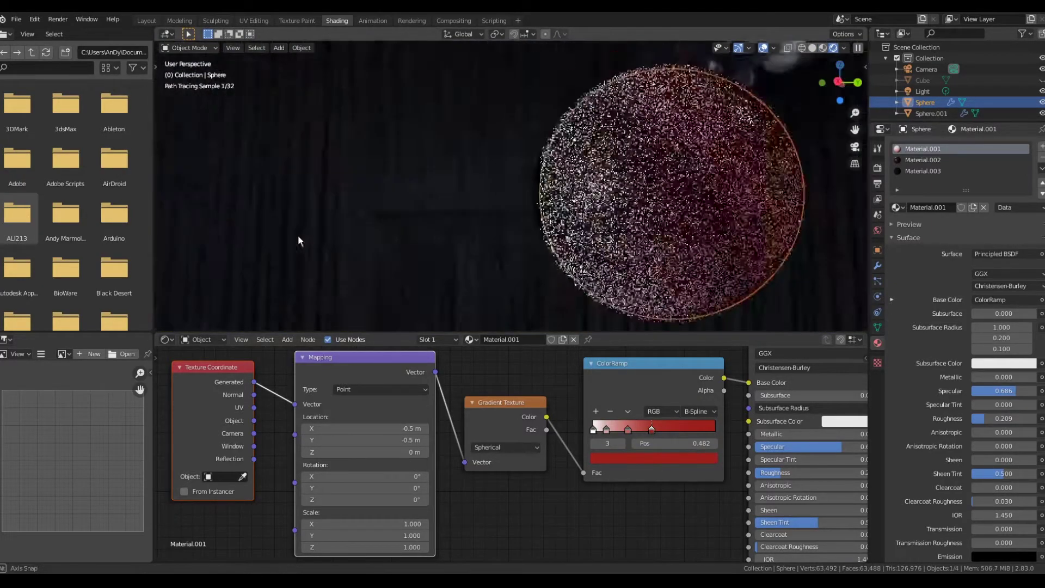
left_click(146, 20)
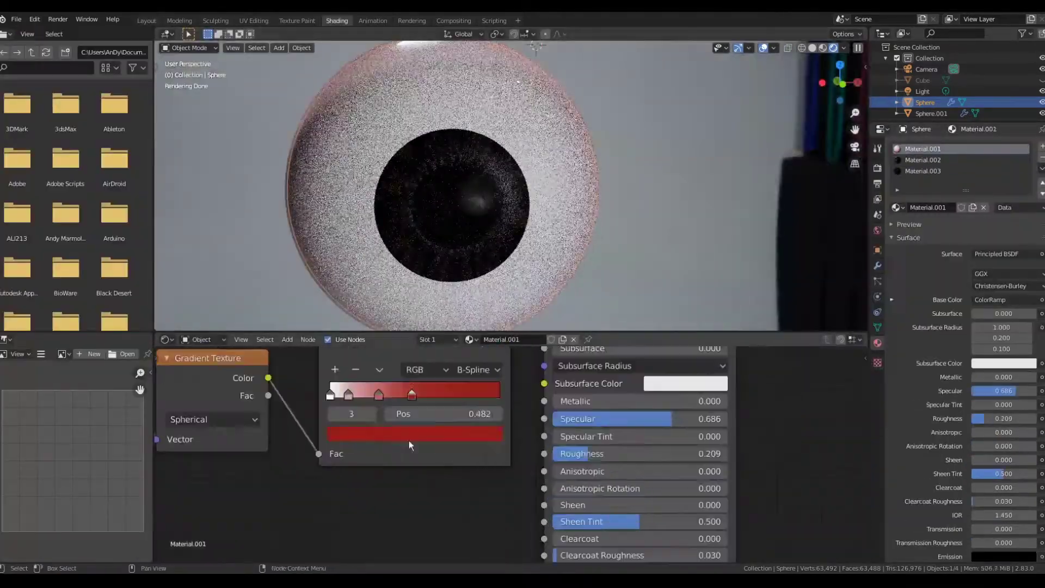
left_click(408, 439)
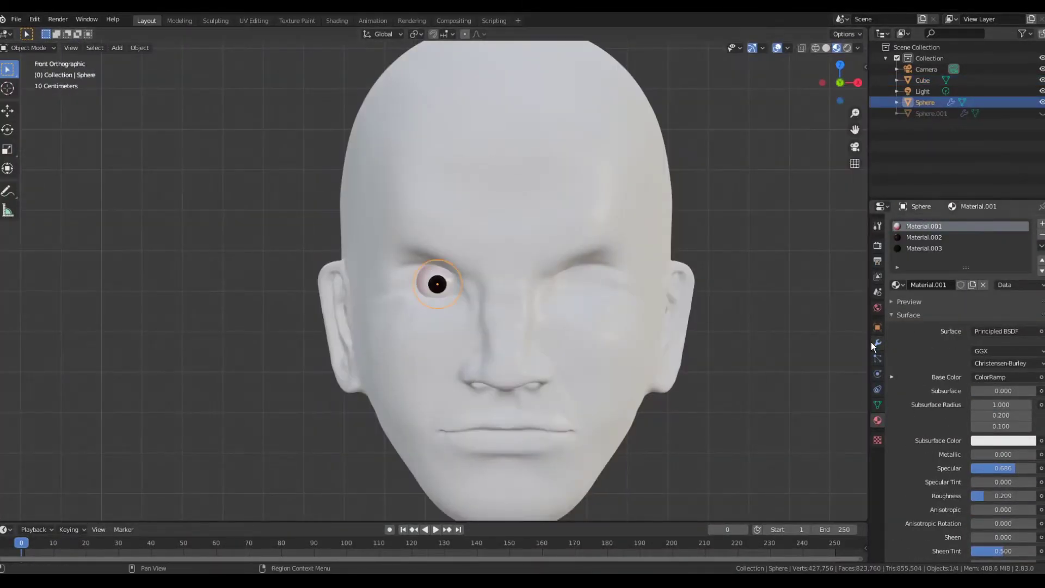
Check the eyeball's Mirror modifier, then enter the Sculpting workspace with the Draw brush.
left_click(877, 343)
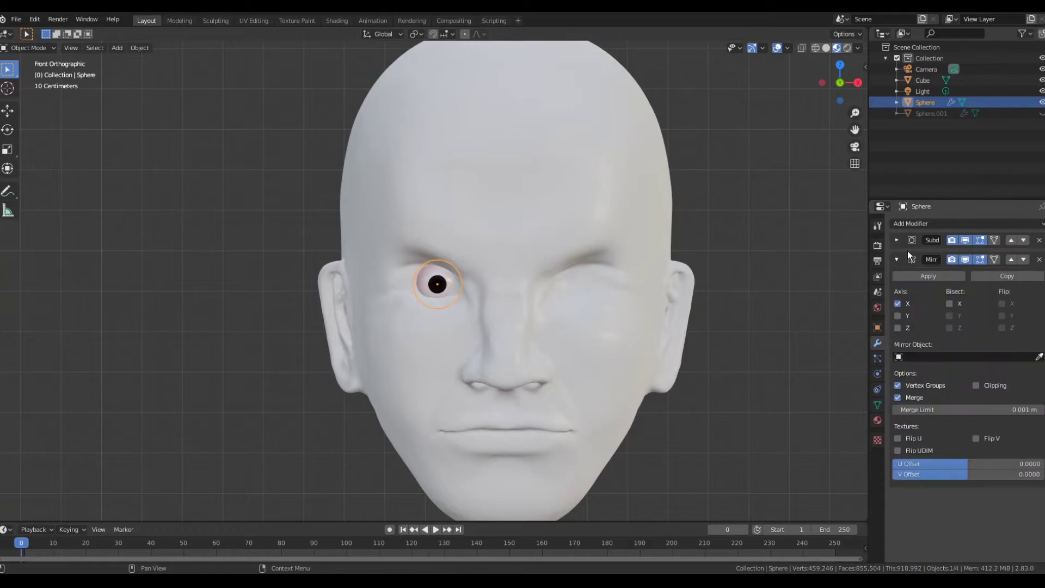
left_click(212, 21)
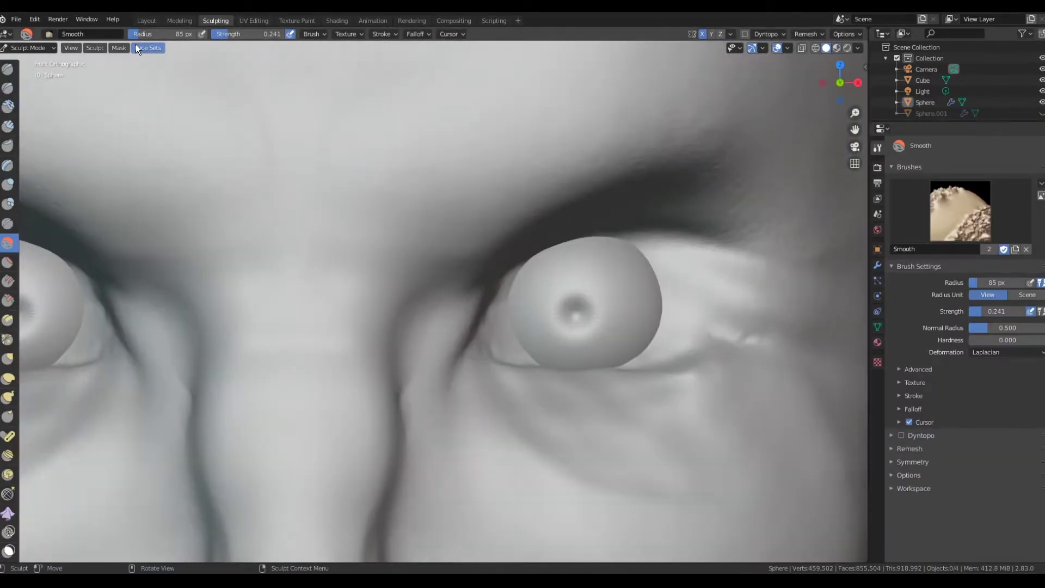
scroll(545, 305, "down", 5)
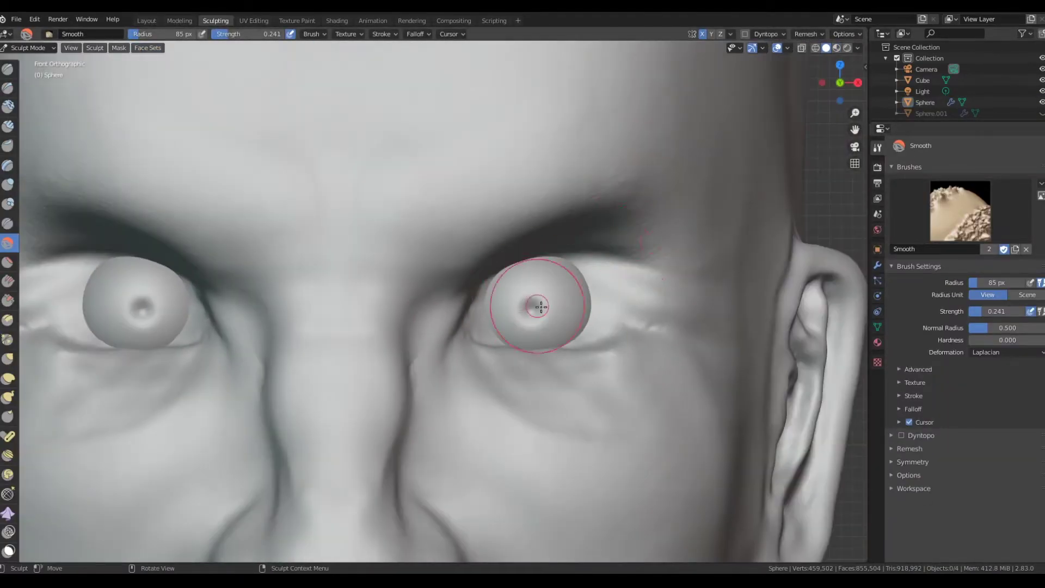
scroll(560, 316, "down", 1)
key("x")
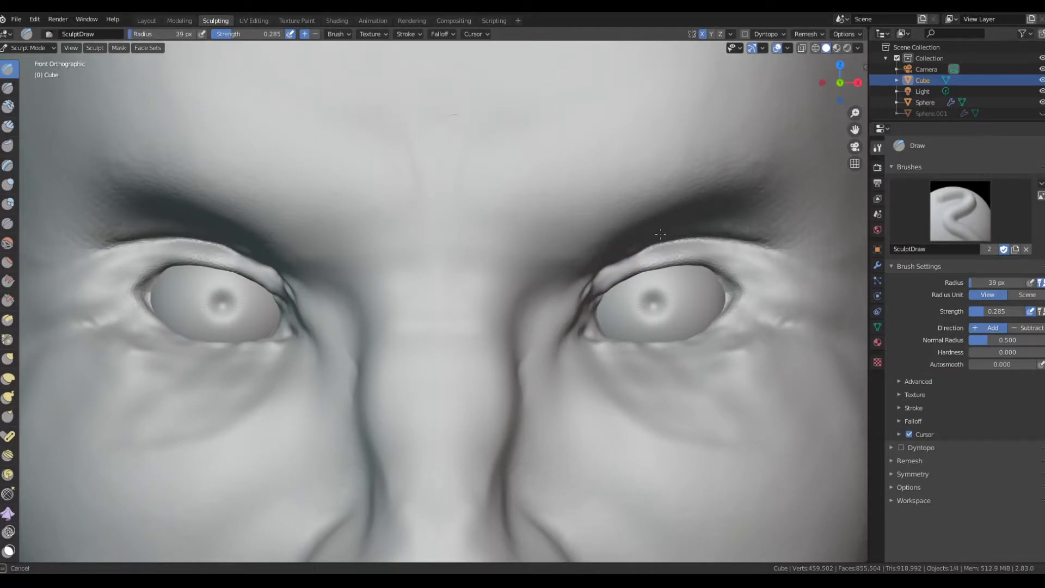
Smooth the skin under the eyes and build up the lower eyelid area.
key("s")
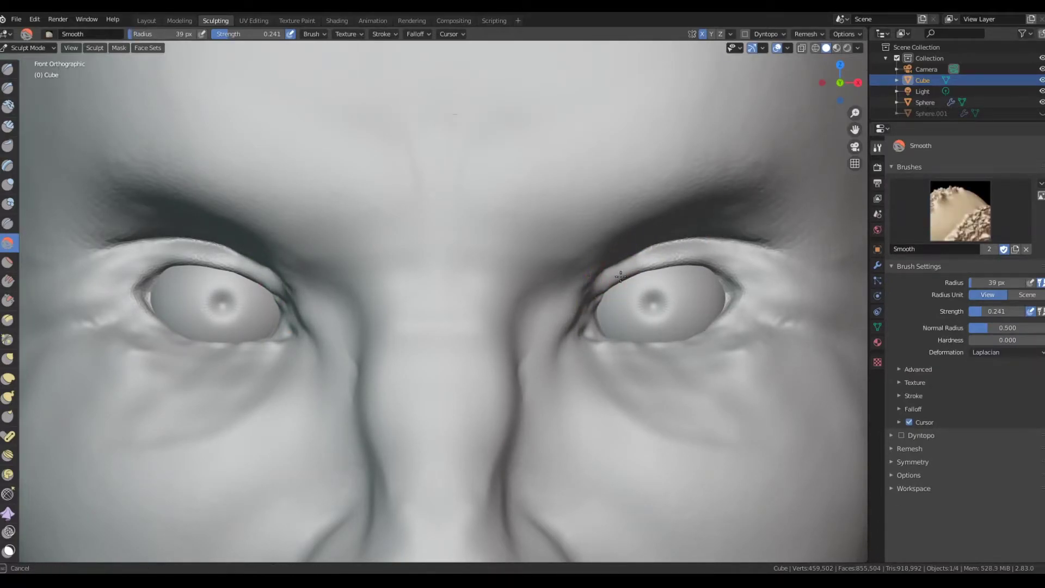
key("x")
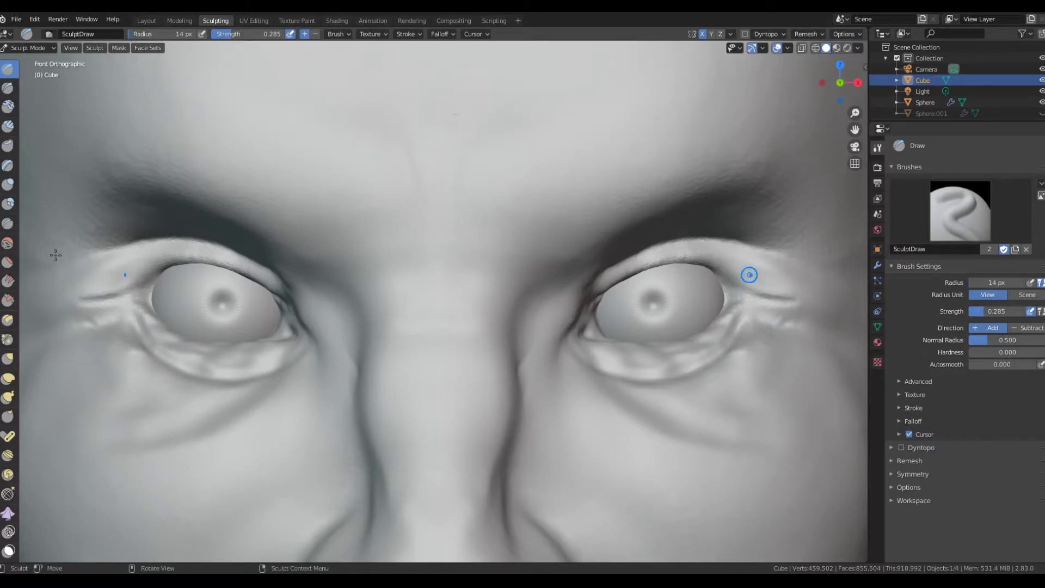
key("s")
left_click(760, 261)
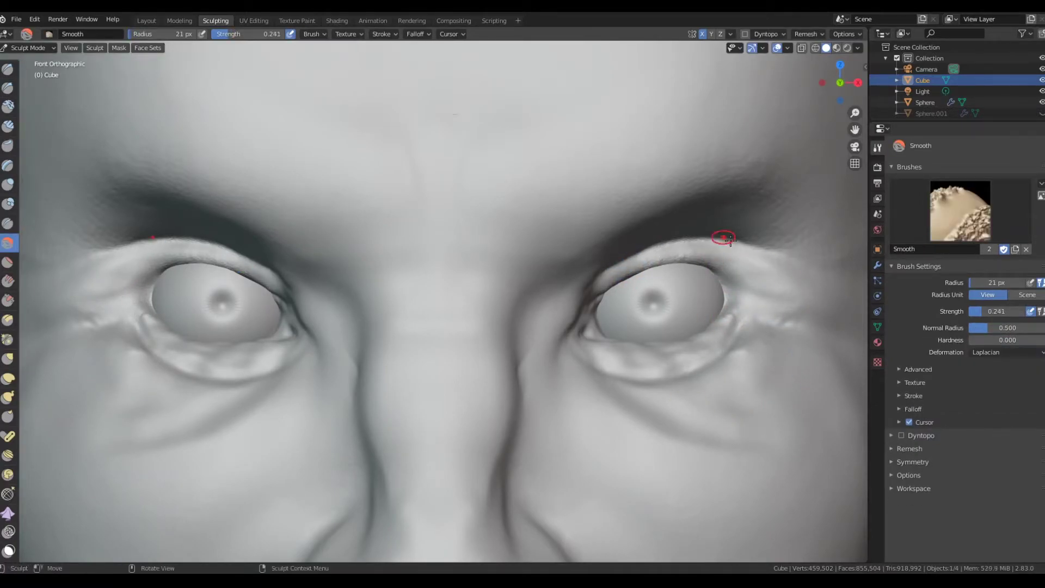
key("shift+t")
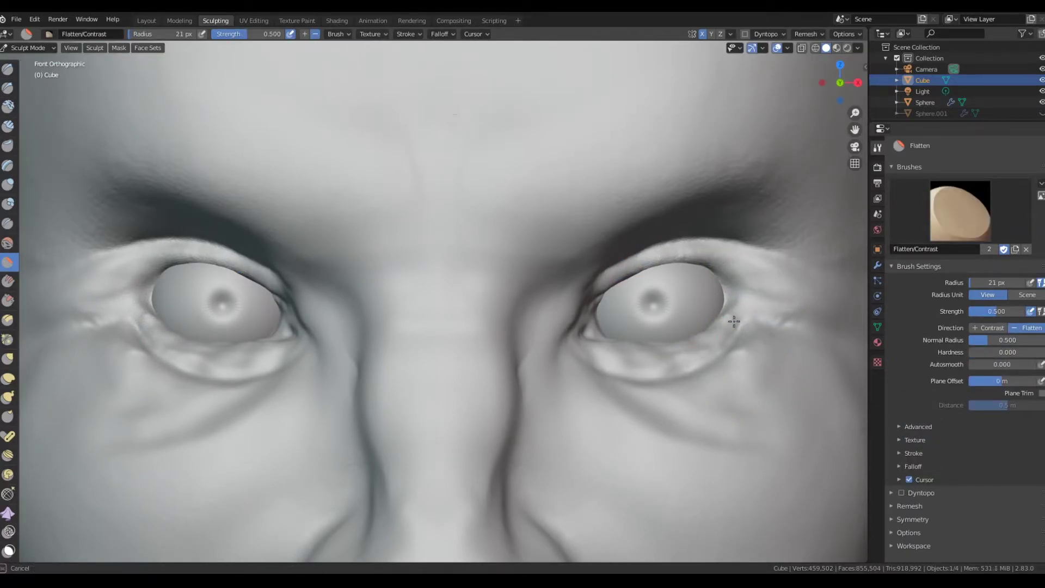
middle_click_drag(646, 327, 628, 346)
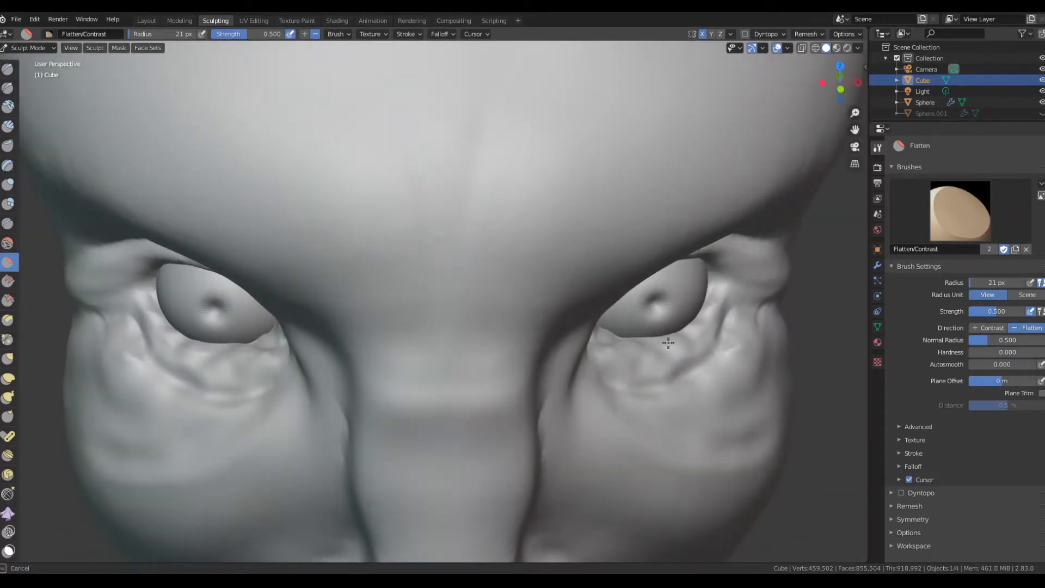
left_click_drag(626, 337, 600, 339, "shift")
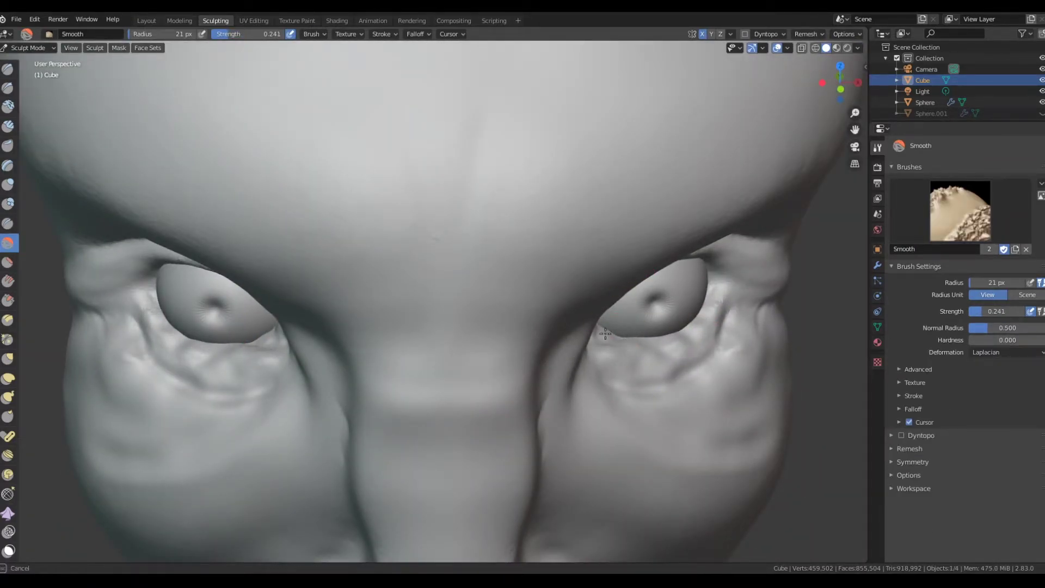
left_click_drag(705, 349, 705, 329)
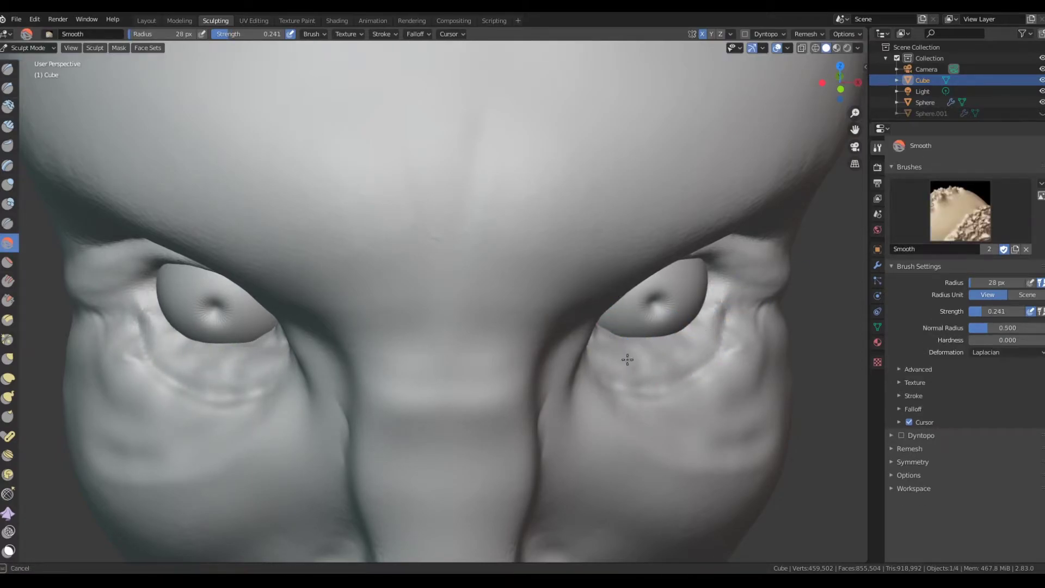
Pull the upper eyelids down over the eyeballs, reshaping their outer and inner corners.
mouse_move(679, 329)
middle_mouse_down()
mouse_move(699, 302)
mouse_move(518, 401)
middle_mouse_up()
left_click(7, 377)
scroll(677, 299, "up", 3)
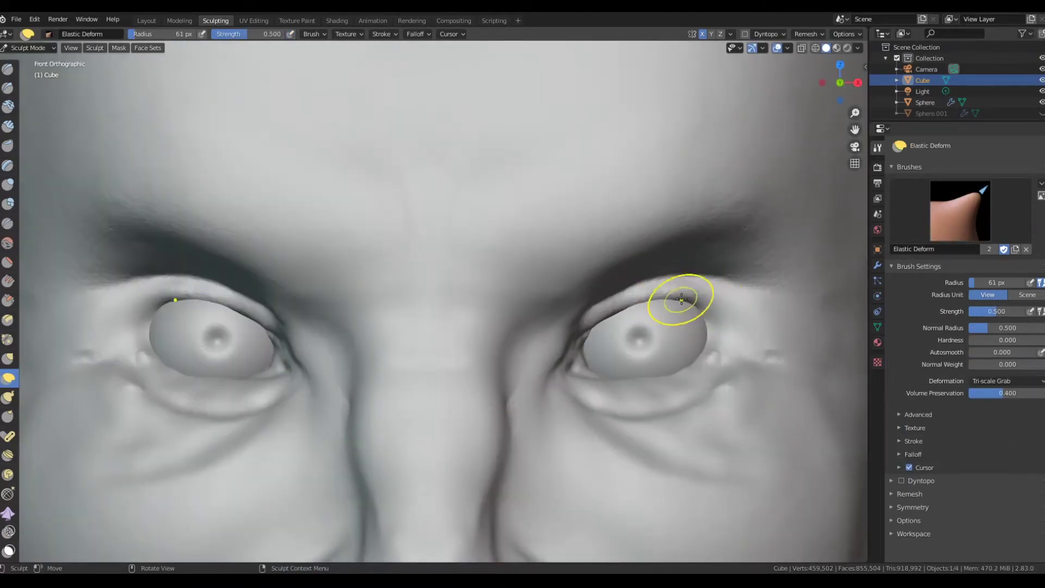
left_click_drag(660, 300, 615, 372)
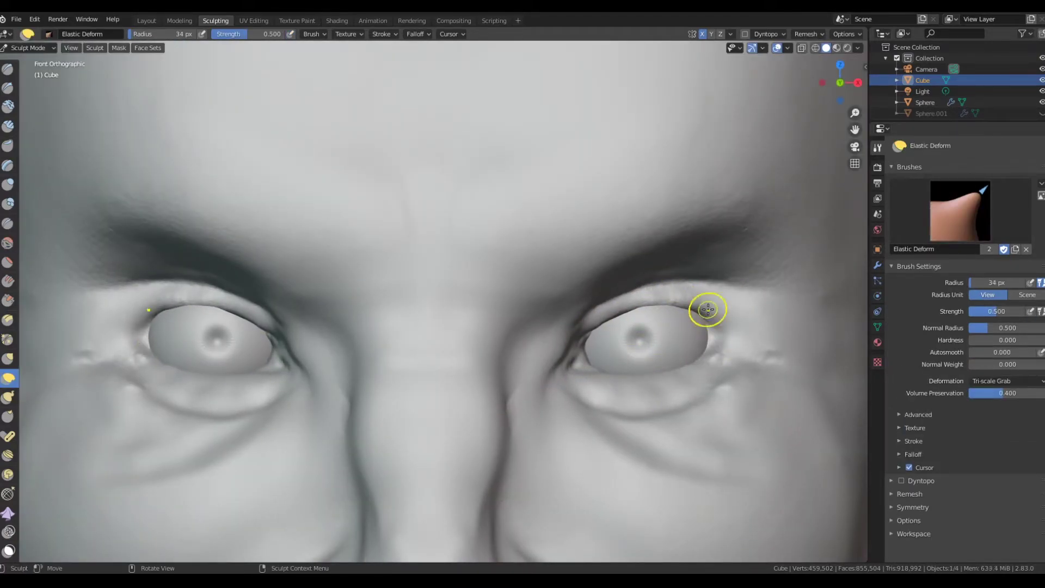
left_click_drag(708, 309, 719, 359)
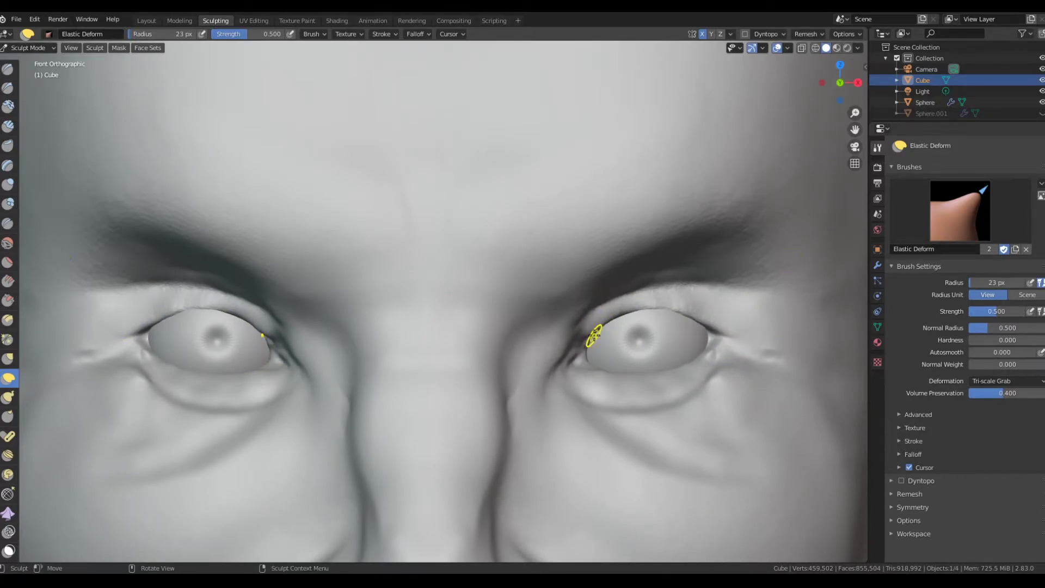
key("i")
left_click_drag(610, 319, 688, 315)
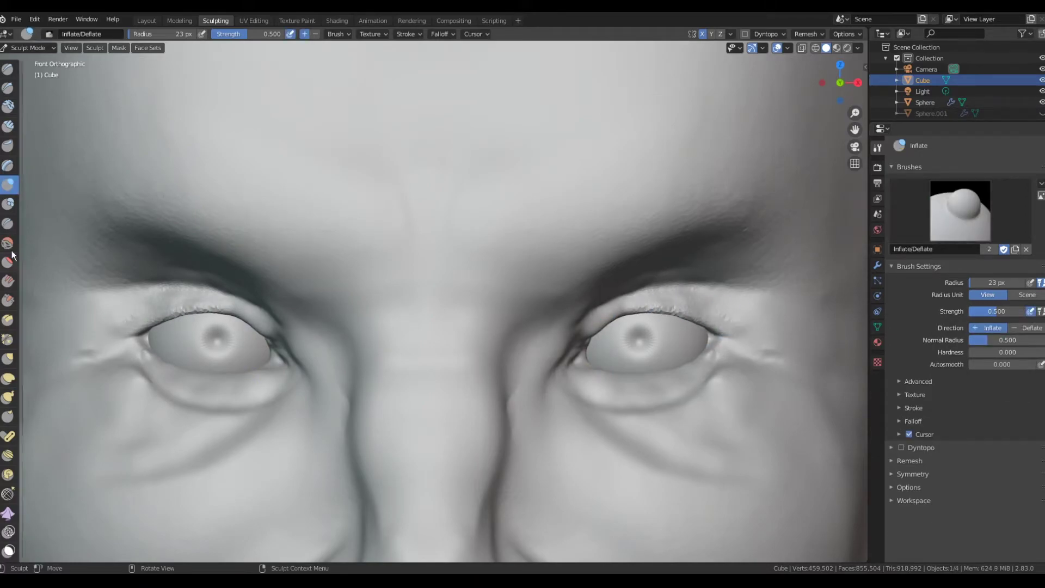
Turn on Dyntopo, smooth the right upper eyelid and add a stroke at the outer corner.
left_click(8, 243)
left_click(745, 34)
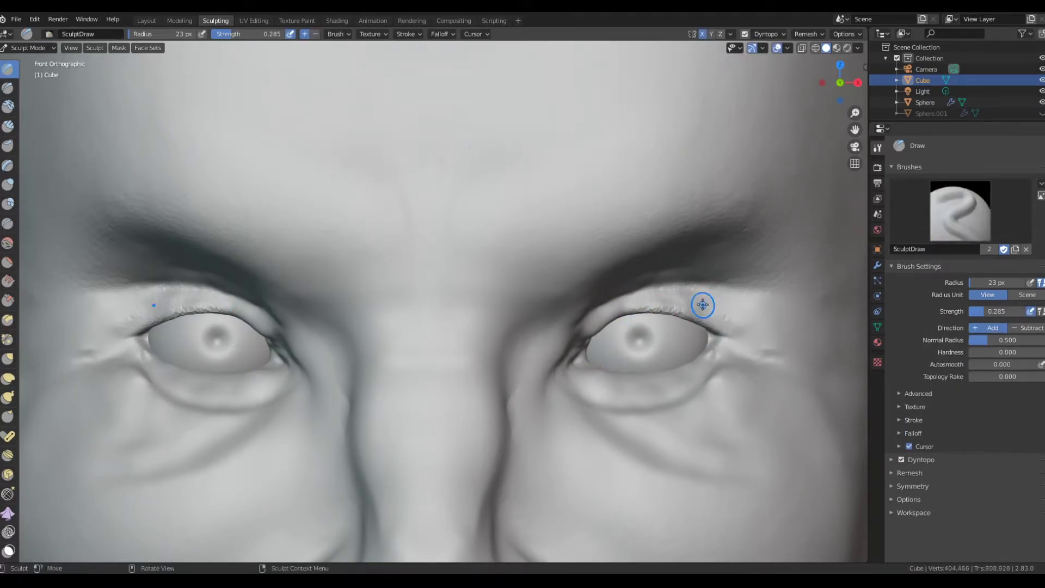
left_click_drag(700, 304, 651, 306)
key("x")
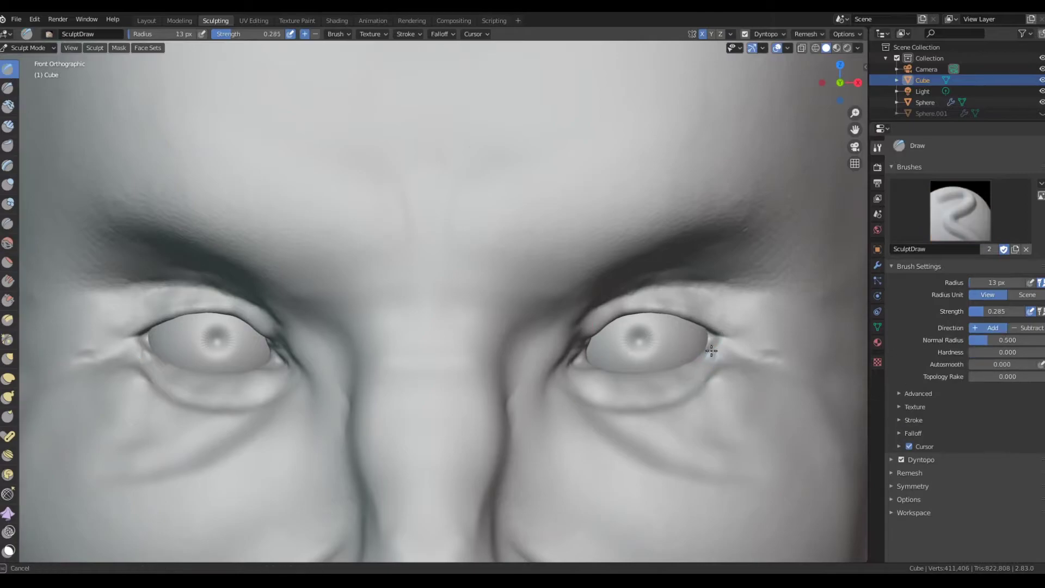
left_click_drag(712, 354, 713, 348)
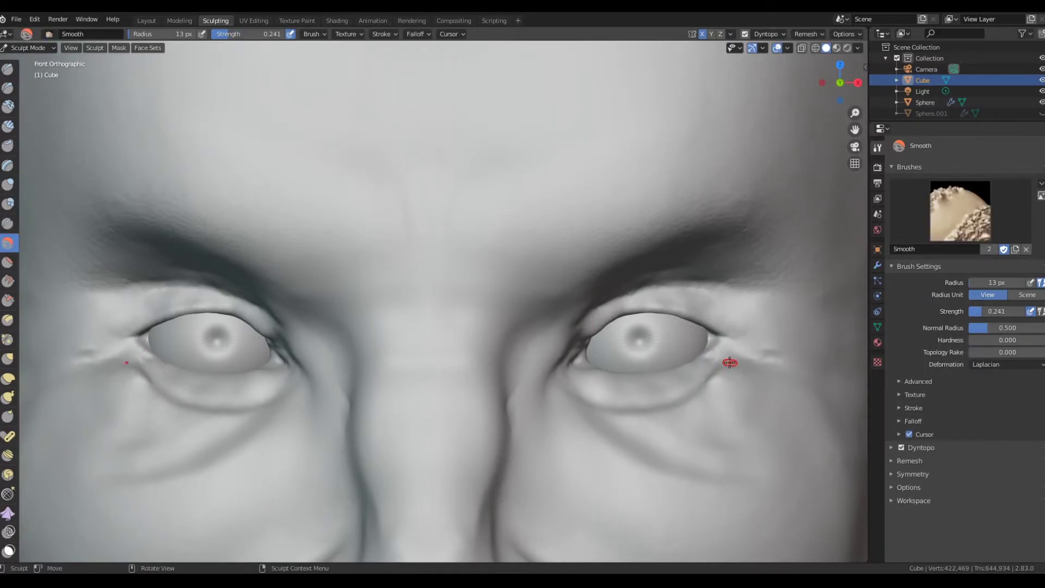
scroll(754, 316, "down", 10)
left_click(8, 378)
scroll(595, 292, "up", 2)
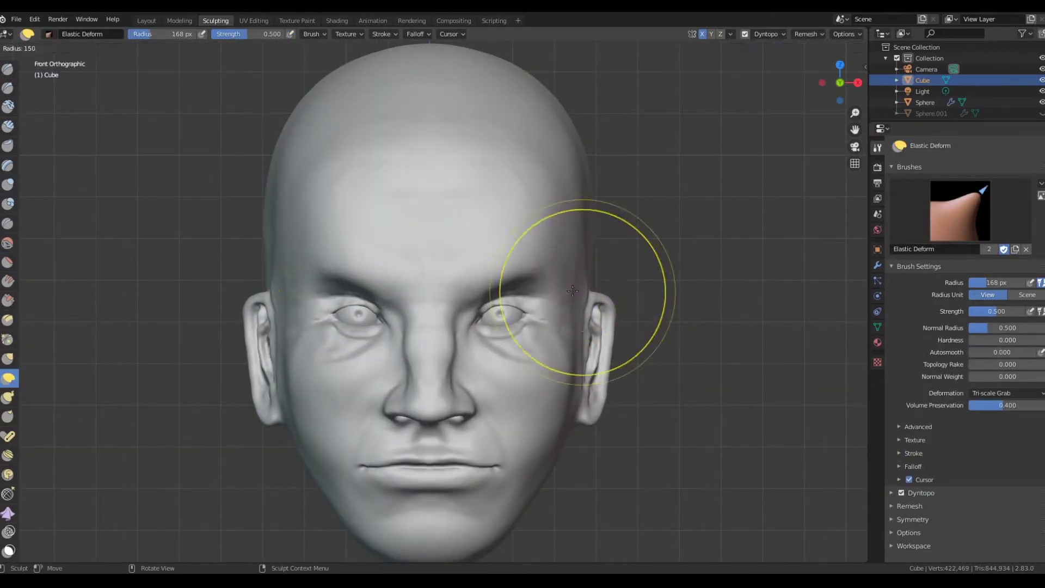
Nudge the temple beside the eye, resize the brush, undo, and detour through Layout.
left_click_drag(567, 292, 581, 269)
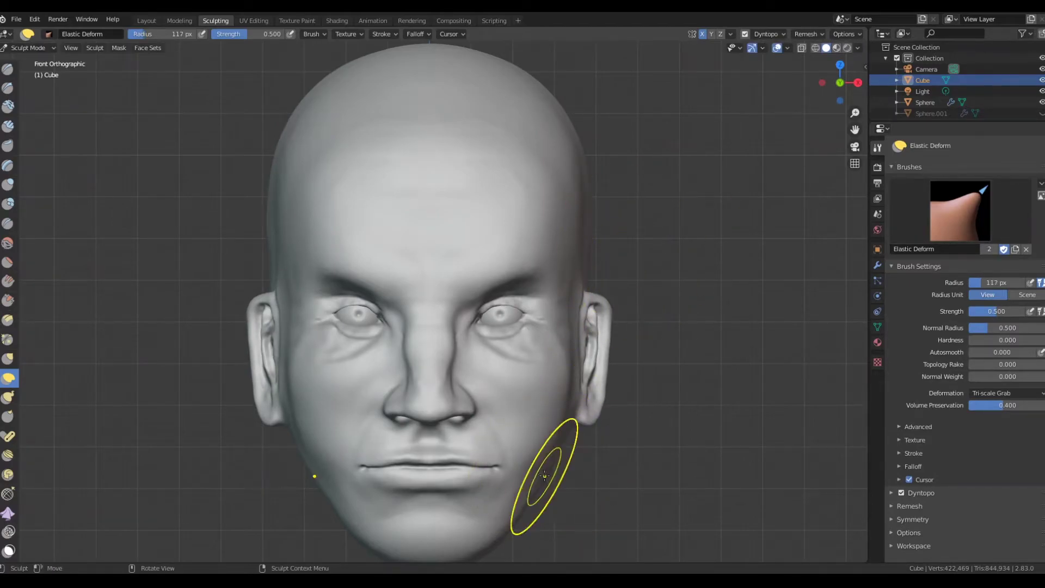
key("f")
left_click(536, 324)
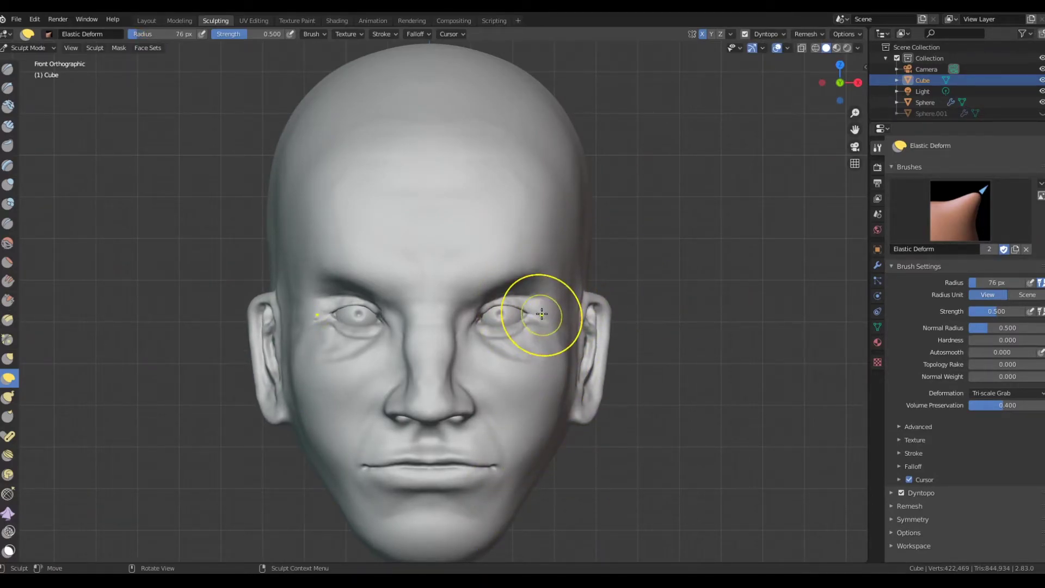
key("f")
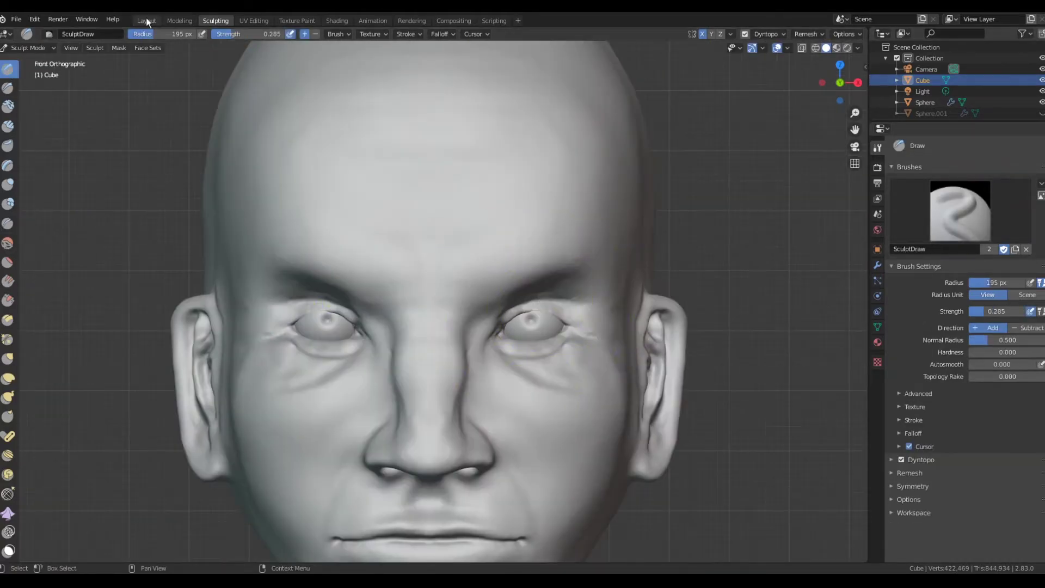
left_click(147, 22)
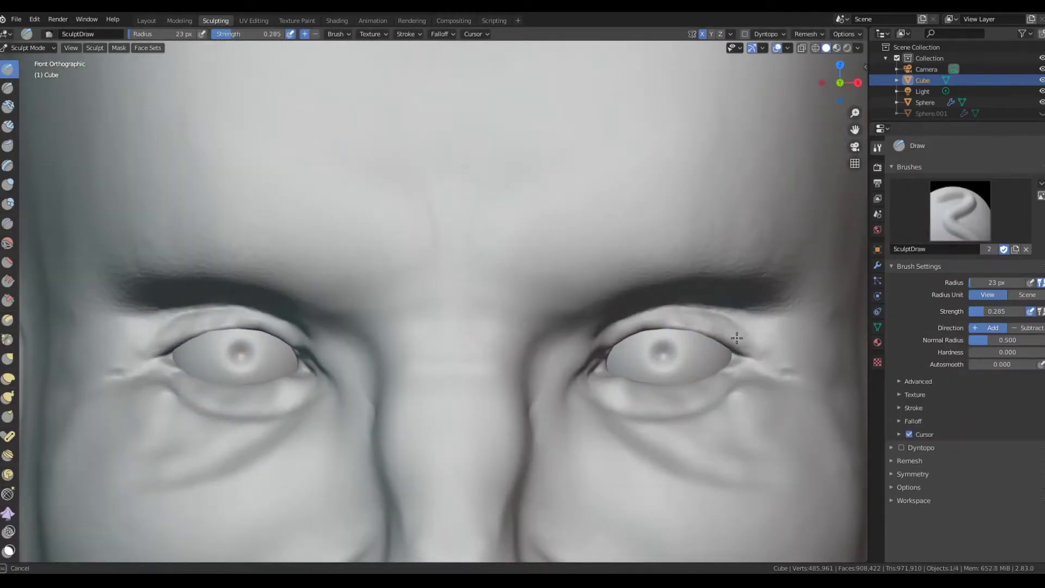
key("shift+s")
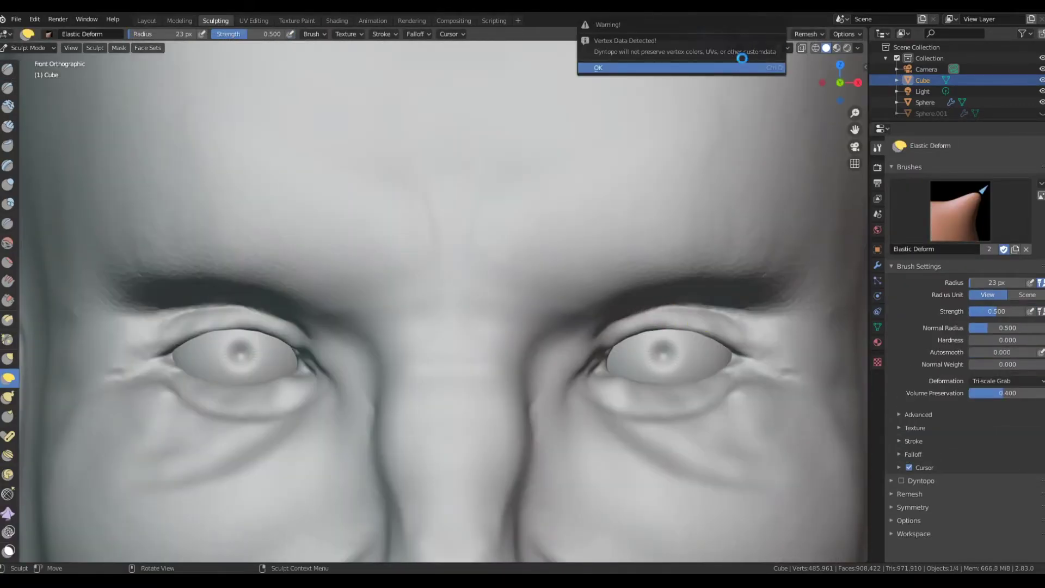
Smooth the surface around the eye and the skin beside it.
key("shift+s")
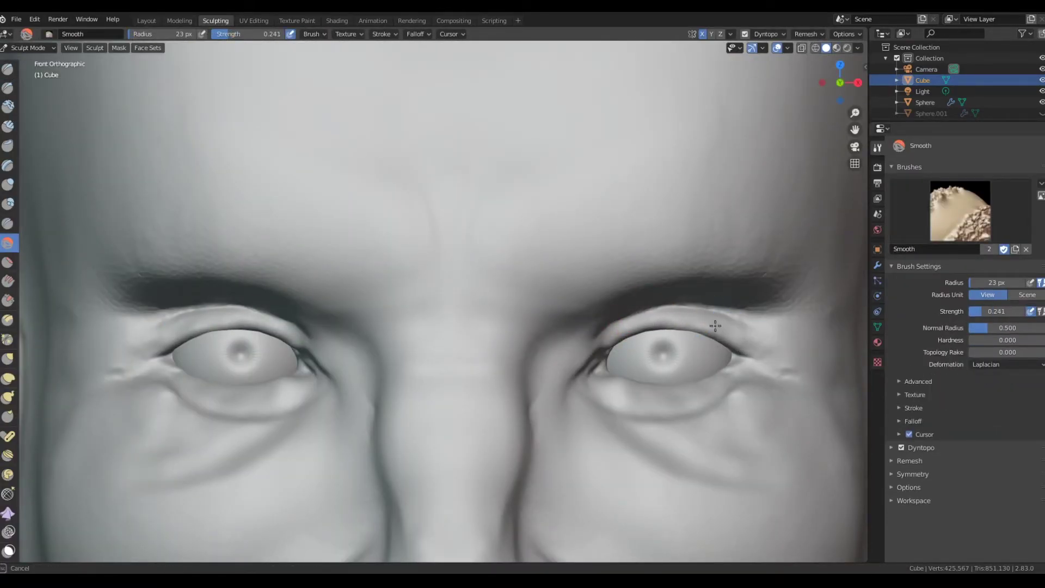
scroll(681, 339, "down", 1, "alt")
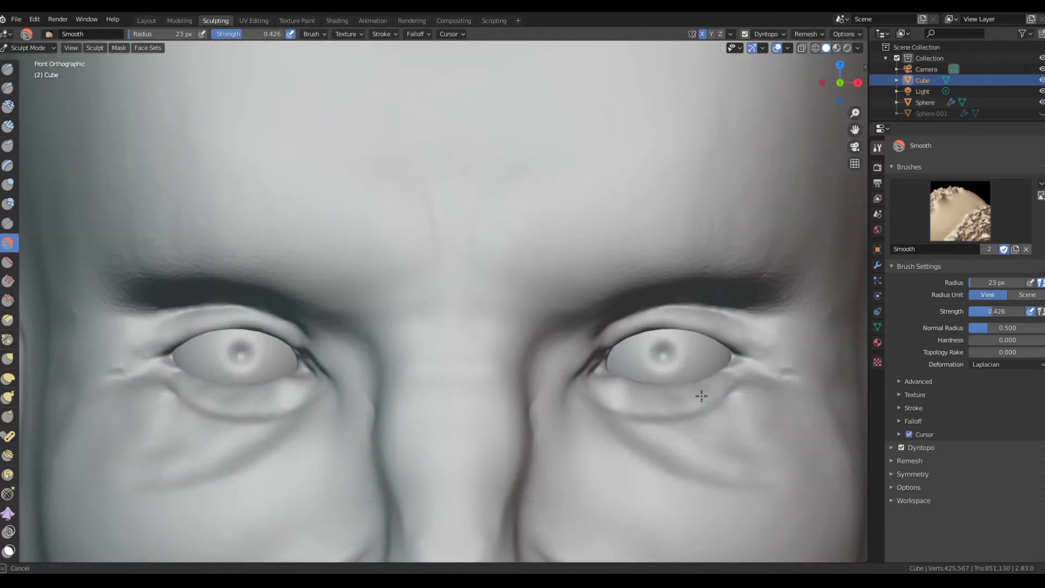
key("x")
key("shift+t")
scroll(597, 382, "up", 4)
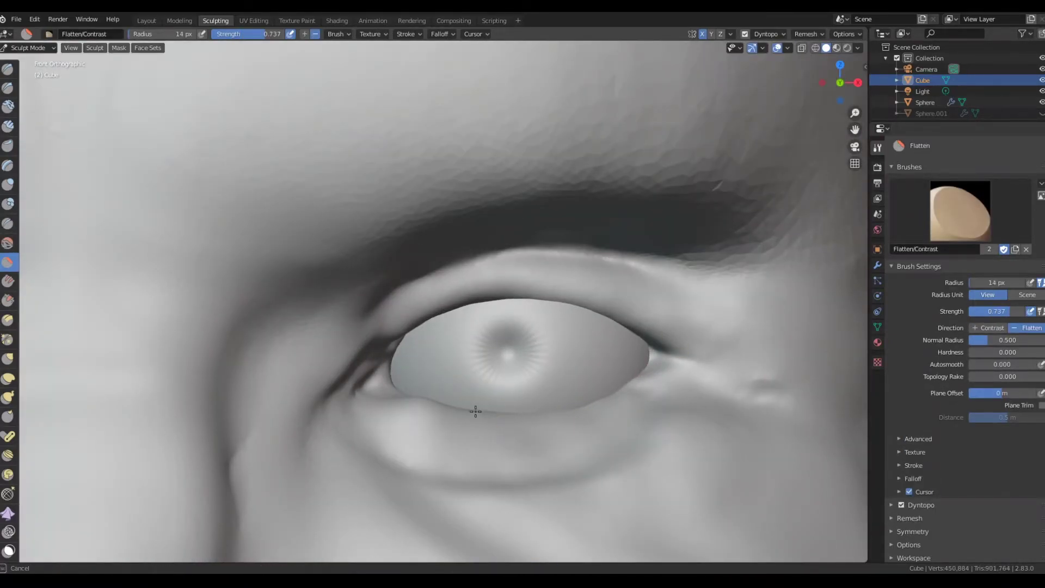
left_click(13, 71)
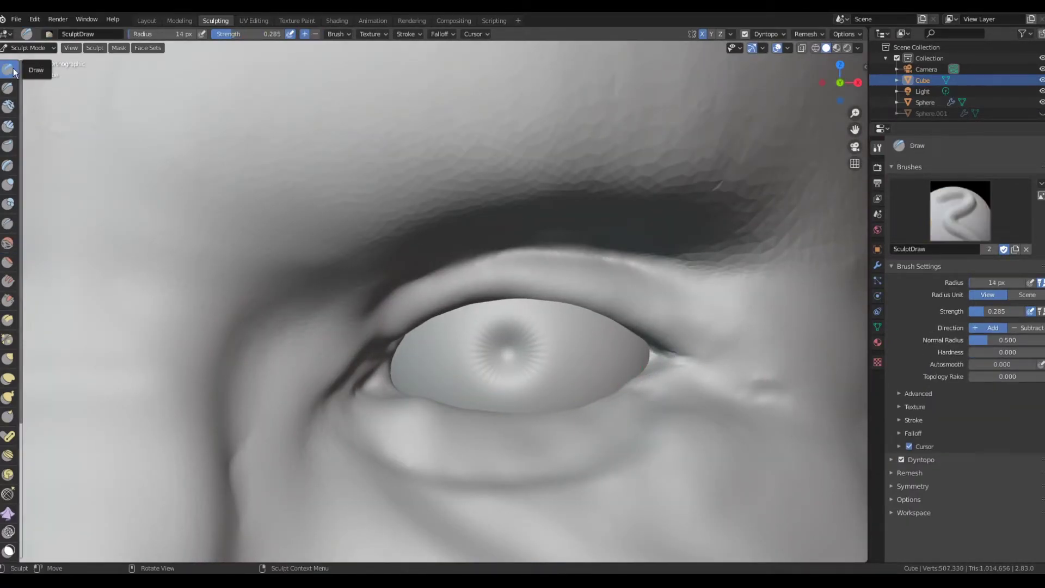
key("s")
left_click_drag(634, 374, 514, 414)
middle_click_drag(509, 415, 572, 413)
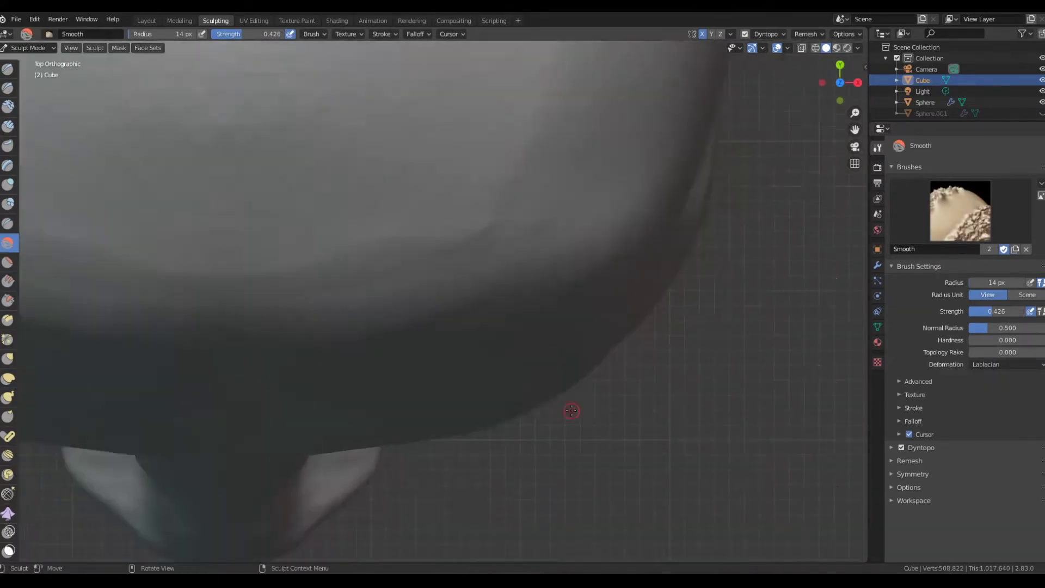
scroll(571, 413, "down", 5)
left_click_drag(561, 381, 654, 357, "shift")
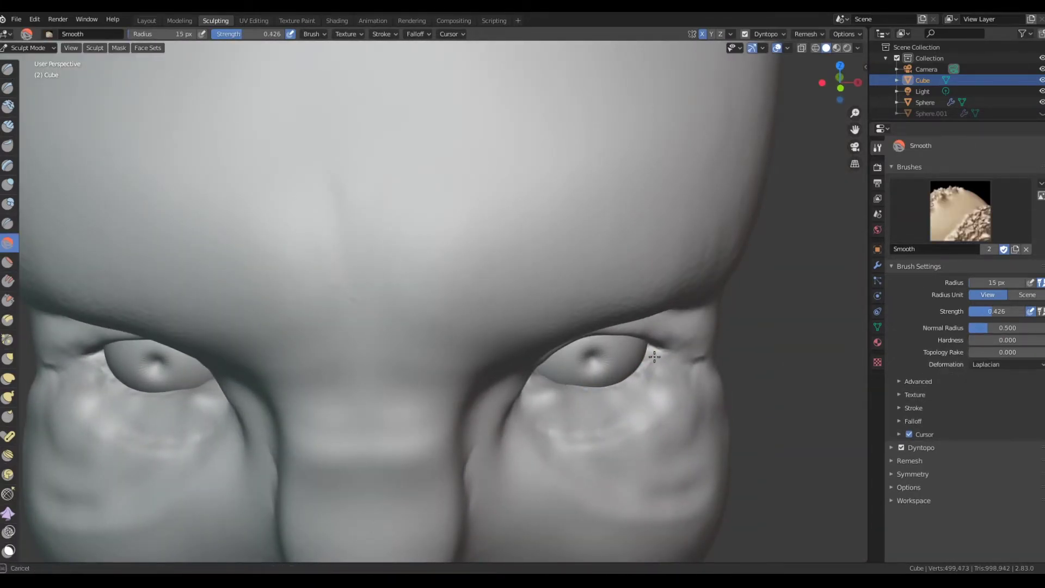
scroll(564, 386, "up", 5)
From the front view, pull the lower eyelid down with an enlarged Elastic Deform brush.
key("shift+t")
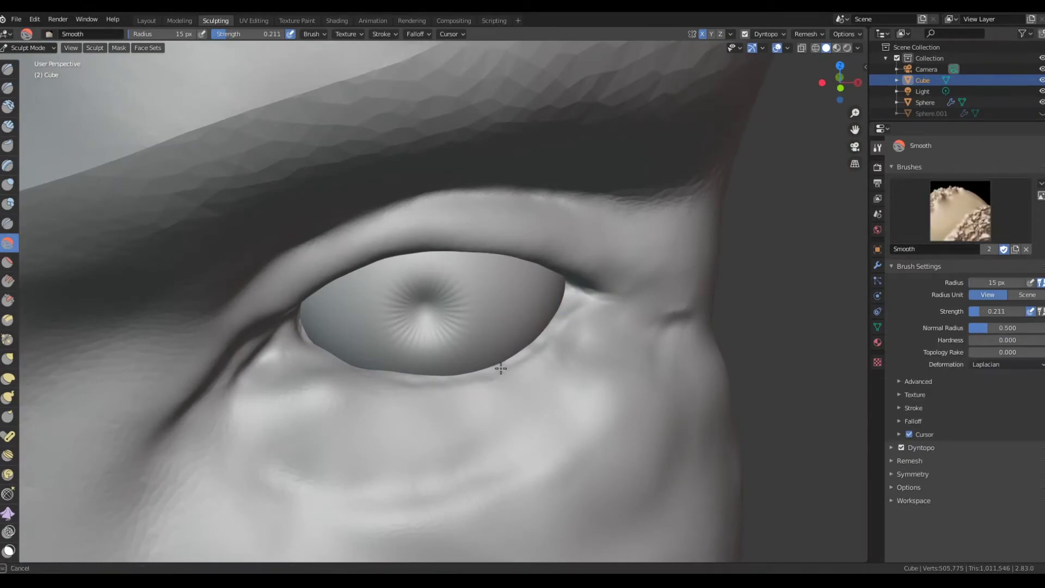
key("e")
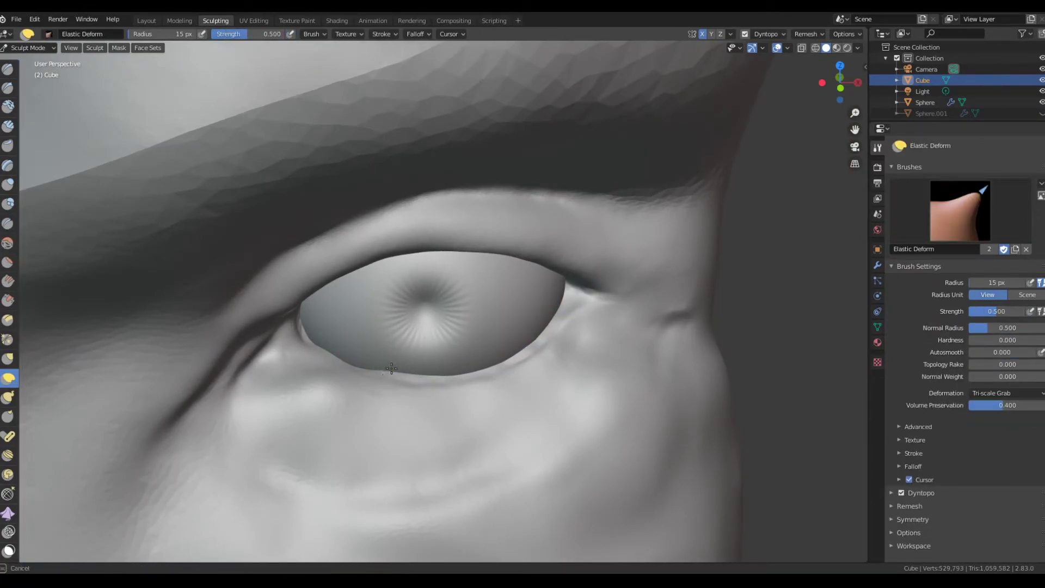
key("KP_1")
key("f")
left_click(274, 402)
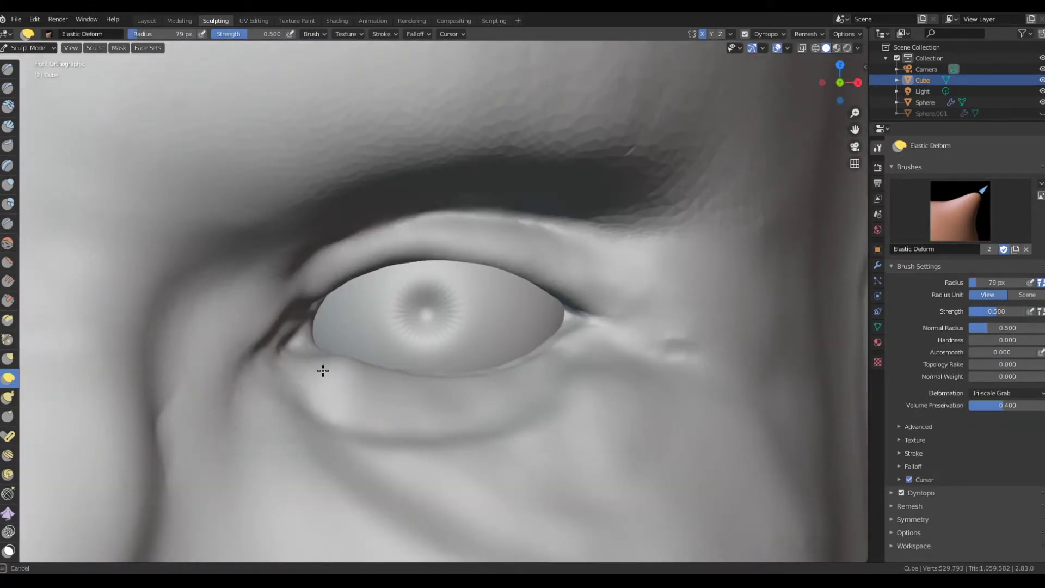
left_click_drag(323, 370, 354, 430)
Smooth the inner eye corner and the skin beneath the eye.
key("shift+s")
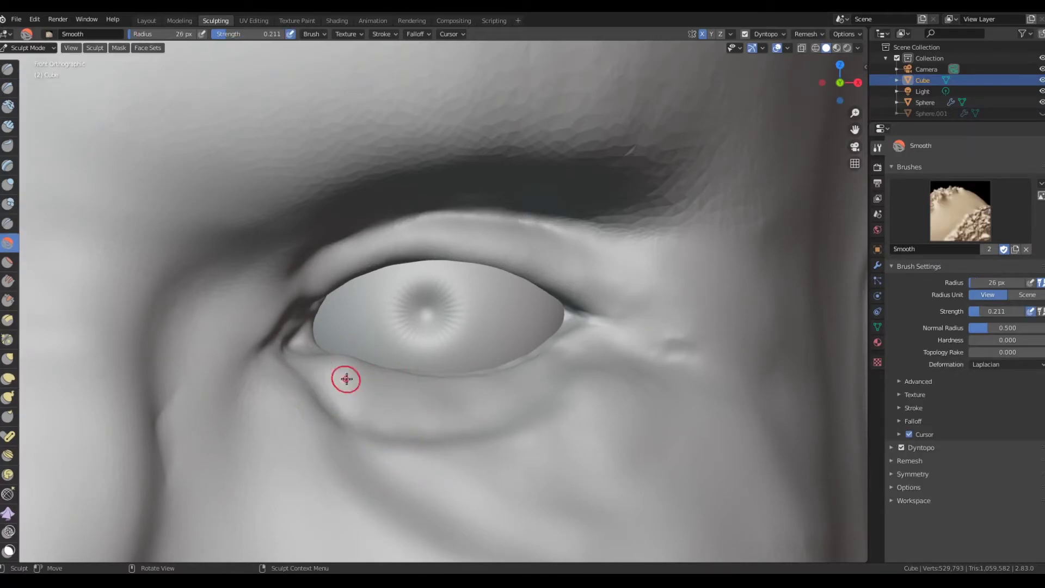
left_click_drag(298, 349, 290, 357)
mouse_move(292, 350)
middle_mouse_down()
mouse_move(372, 347)
mouse_move(328, 302)
middle_mouse_up()
key("x")
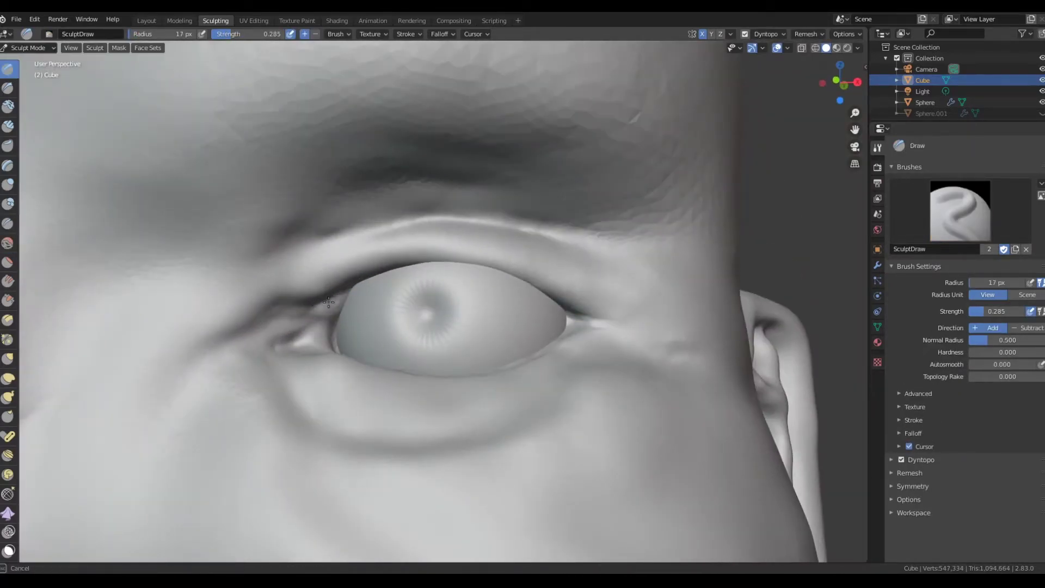
left_click(8, 243)
key("KP_1")
scroll(268, 280, "up", 5)
left_click(9, 378)
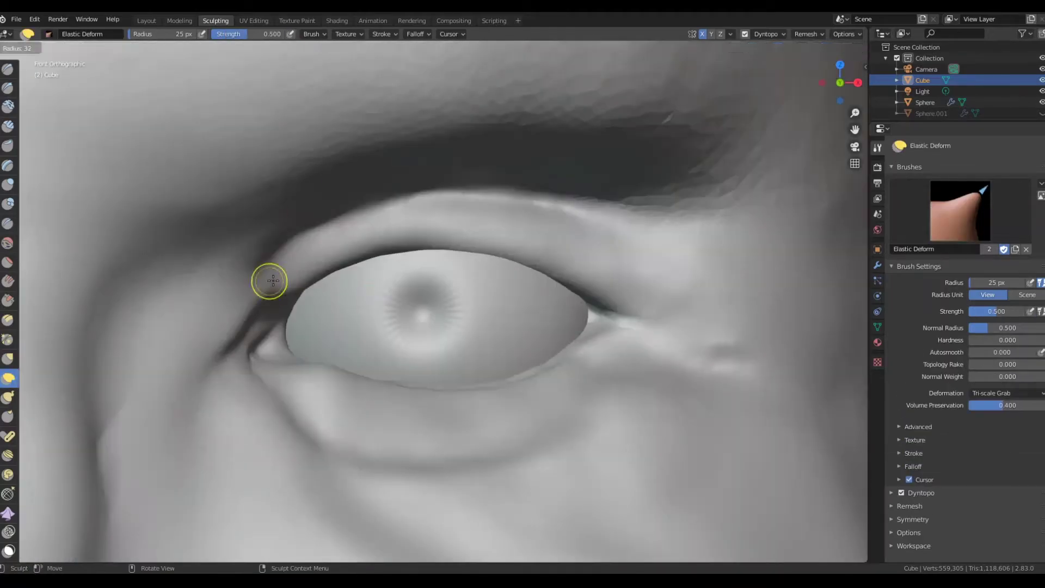
scroll(466, 373, "down", 3)
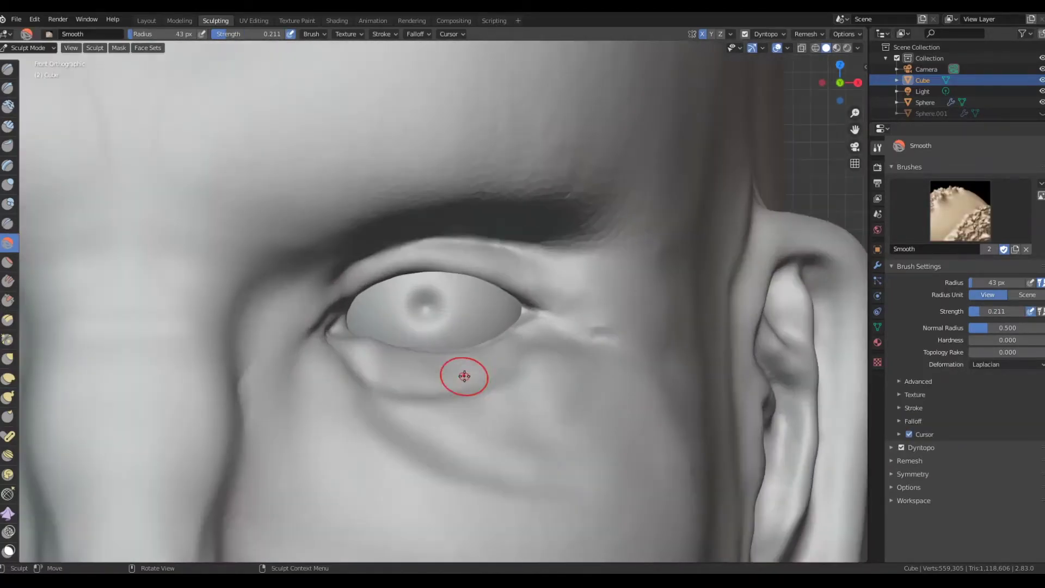
left_click_drag(590, 368, 406, 433, "shift")
Smooth the cheeks, lower face and along the jaw.
scroll(406, 434, "down", 6)
key("x")
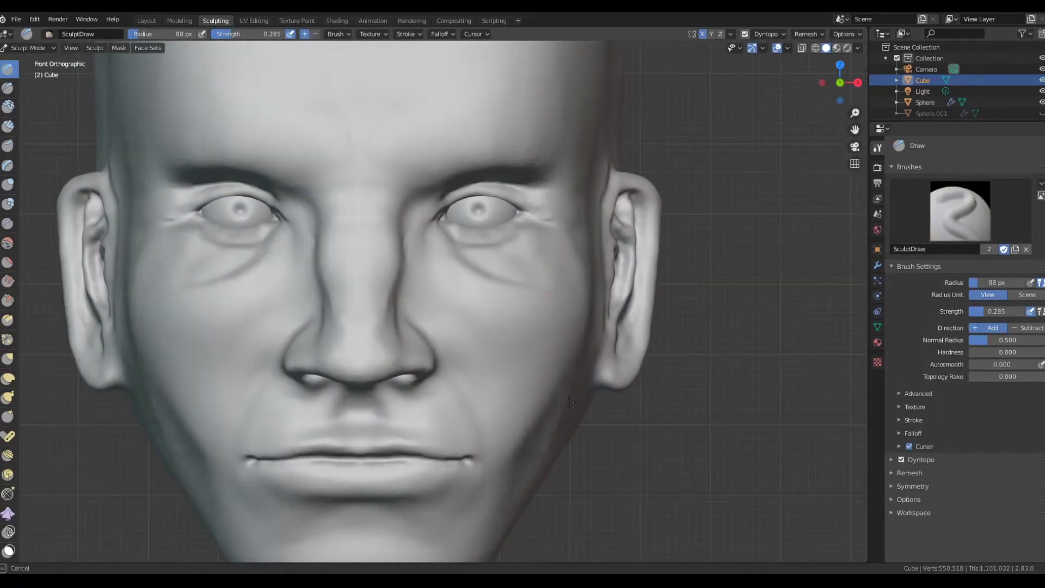
middle_click_drag(556, 388, 566, 342, "shift")
left_click_drag(566, 343, 491, 387, "shift")
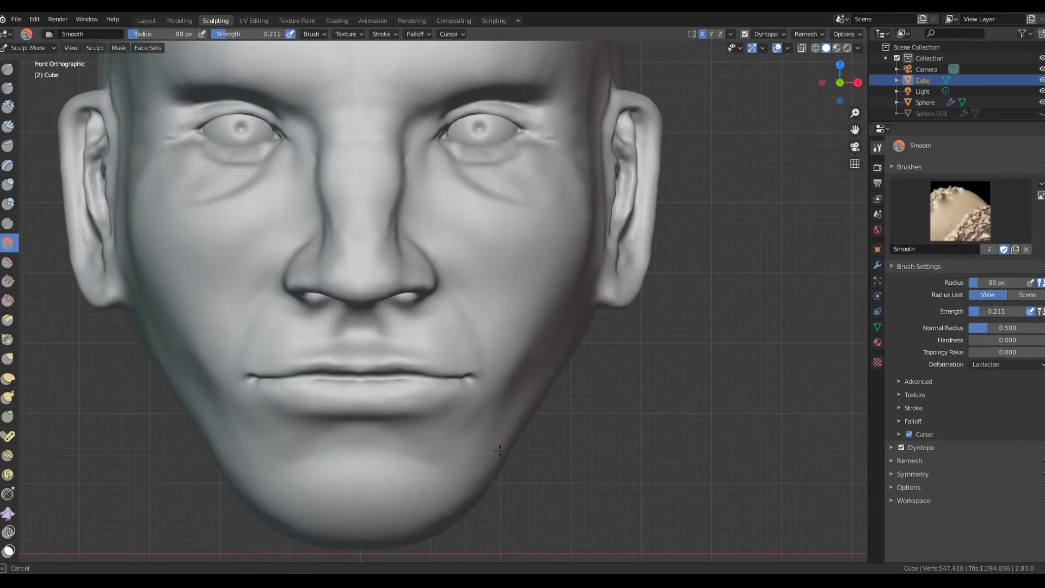
left_click_drag(500, 451, 467, 486, "shift")
scroll(501, 350, "down", 2)
scroll(560, 443, "down", 5)
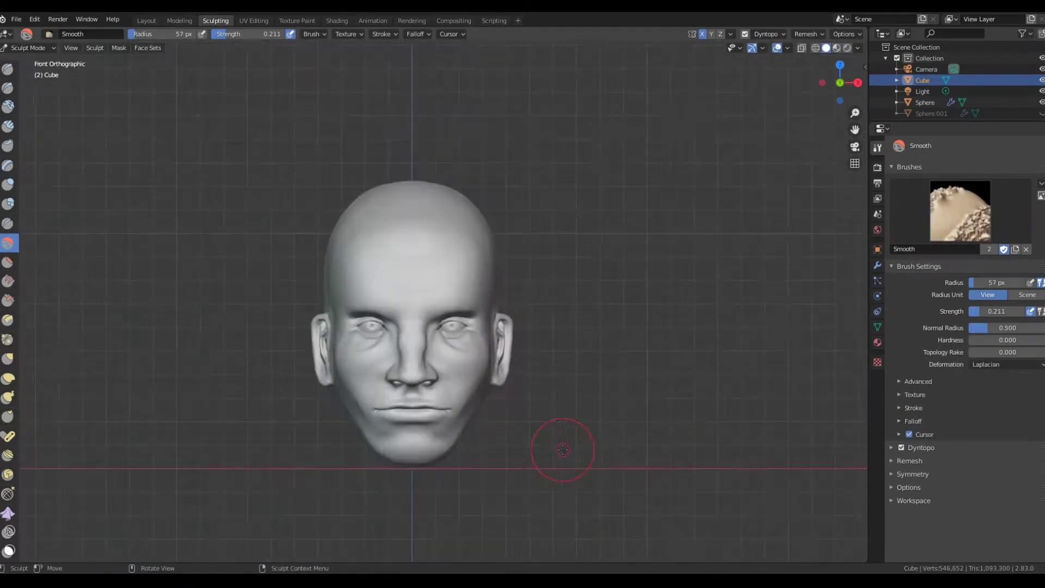
scroll(527, 380, "up", 7)
key("shift+t")
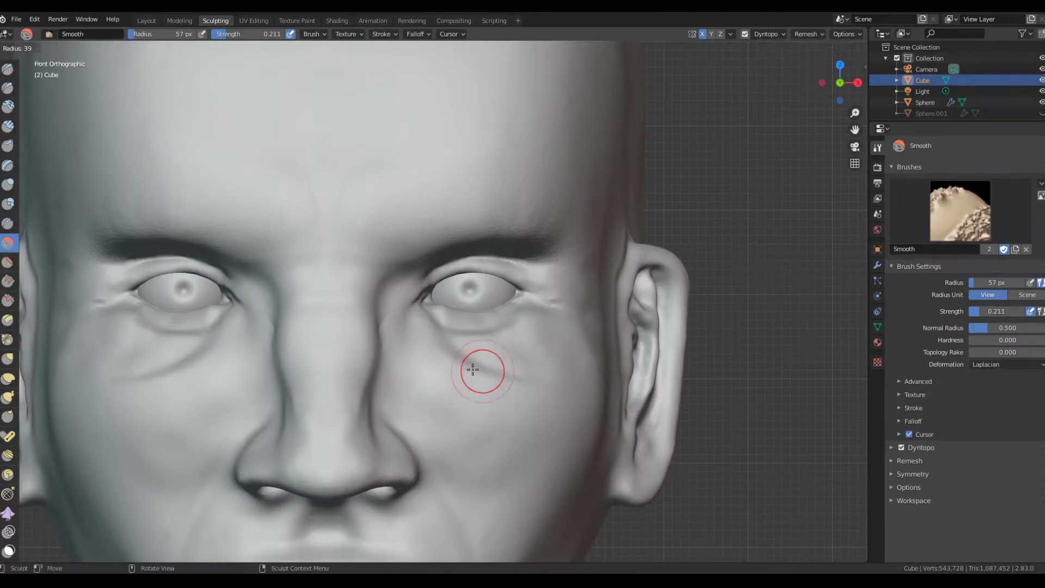
Flatten below the eye and reshape the face around the eyes with Elastic Deform.
left_click_drag(479, 373, 444, 340)
key("e")
left_click_drag(500, 367, 414, 332)
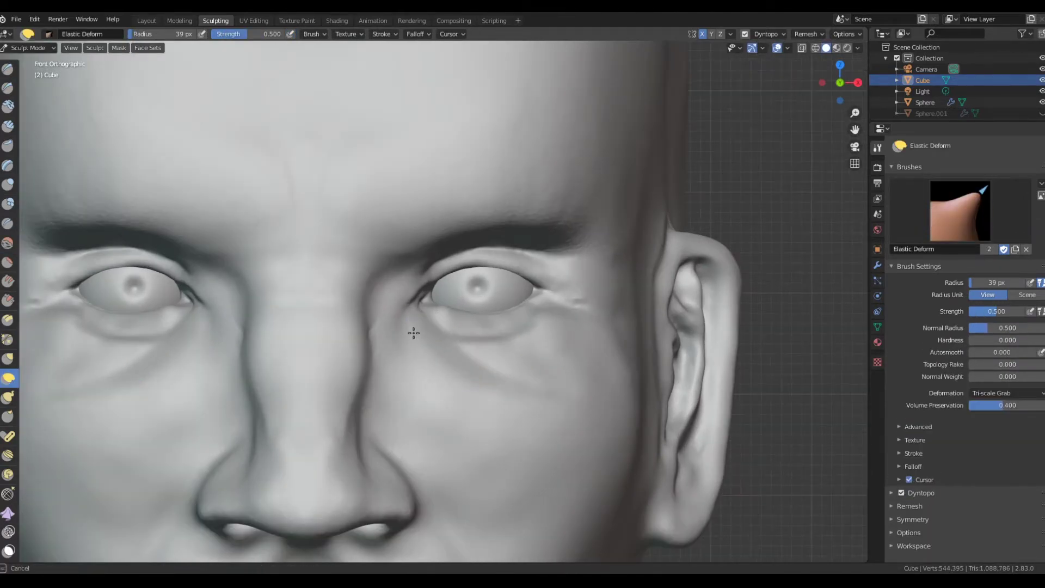
scroll(489, 423, "down", 6)
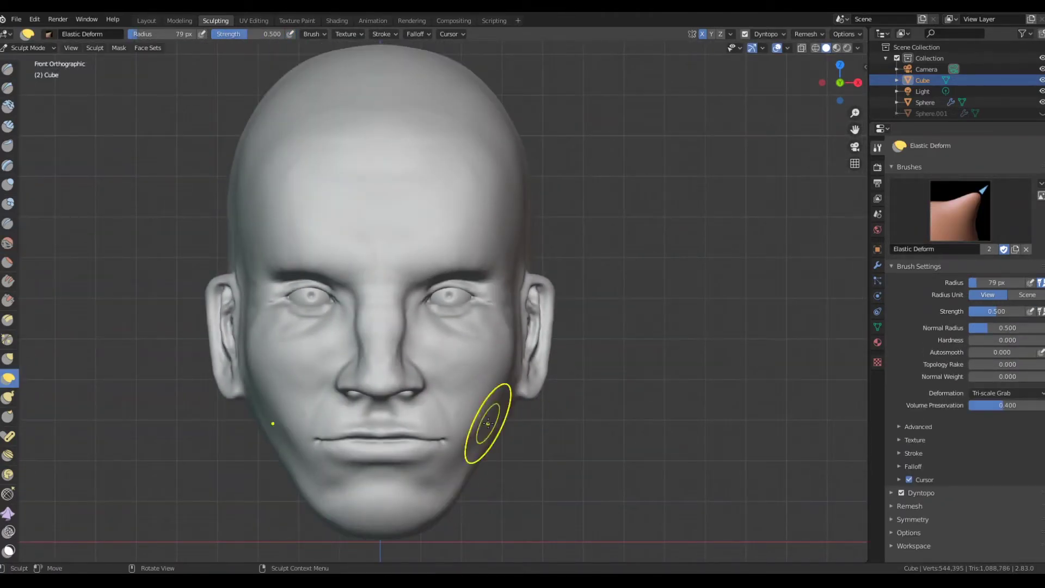
scroll(595, 287, "down", 2)
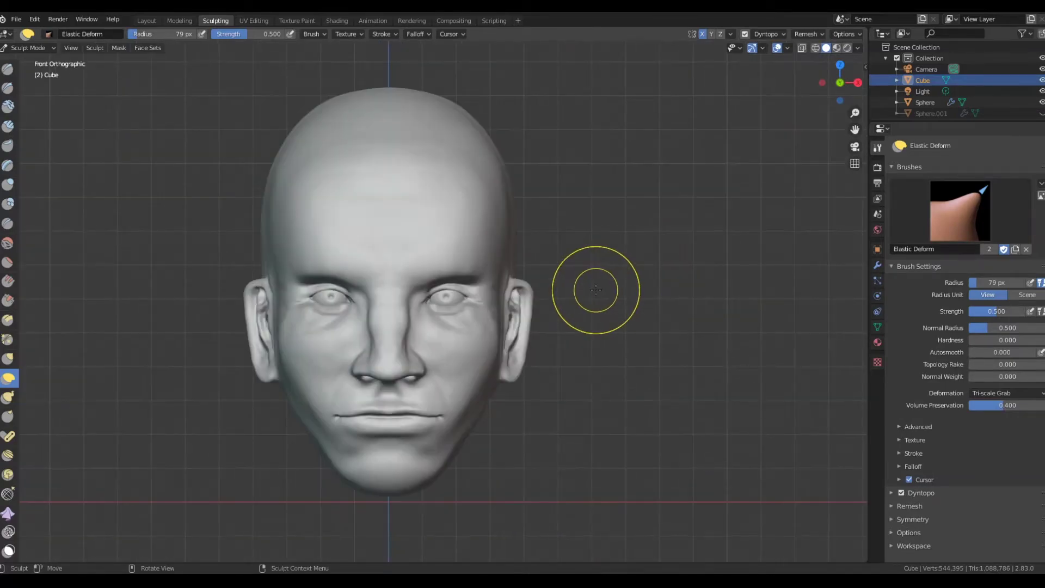
Check side, top and back views, then pull both ears in toward the head.
key("KP_3")
scroll(323, 483, "up", 5)
scroll(356, 416, "down", 6)
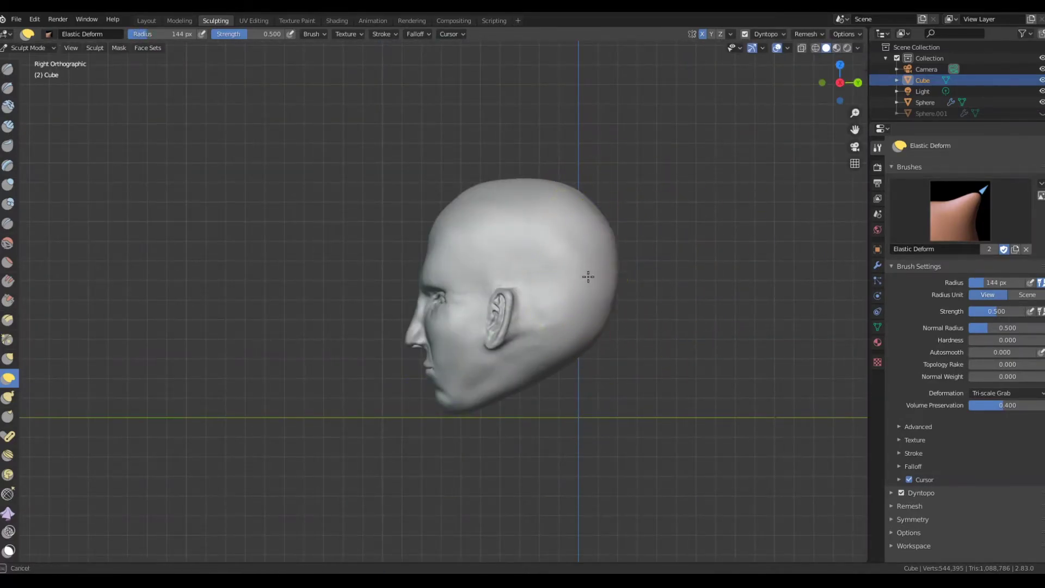
scroll(633, 394, "up", 3)
scroll(633, 394, "down", 1)
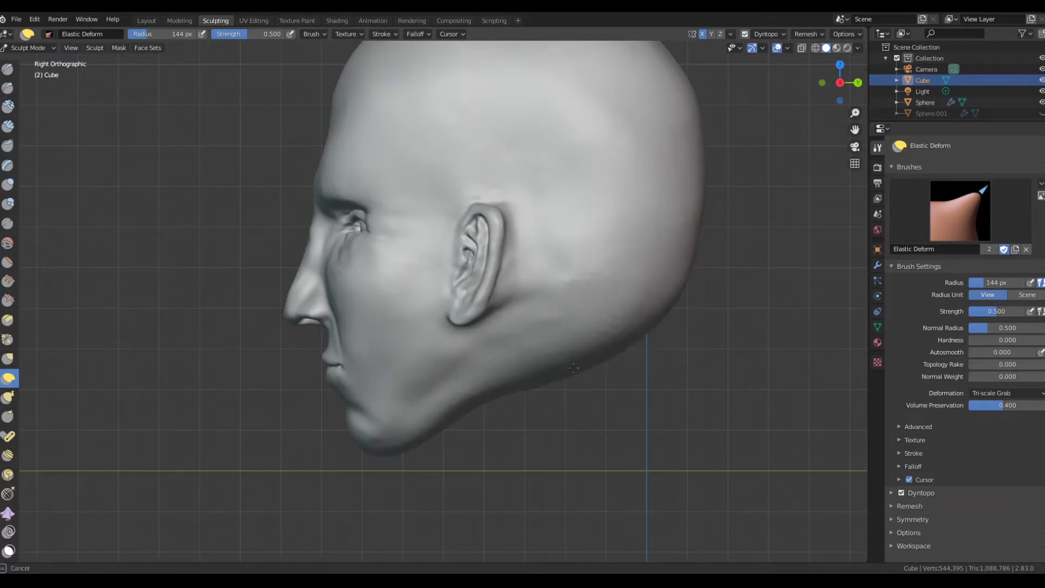
scroll(637, 165, "up", 1)
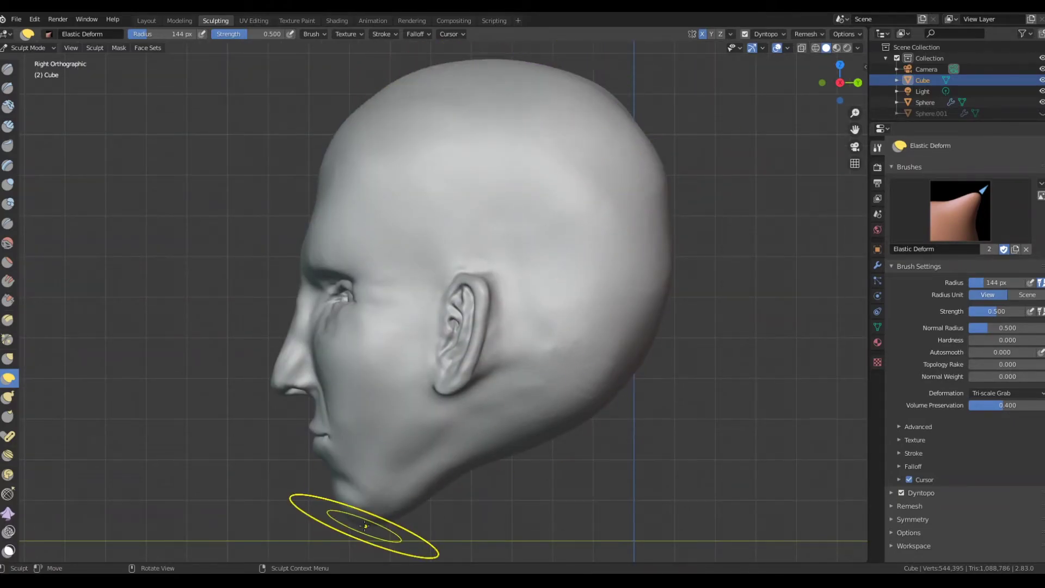
key("KP_1")
key("KP_7")
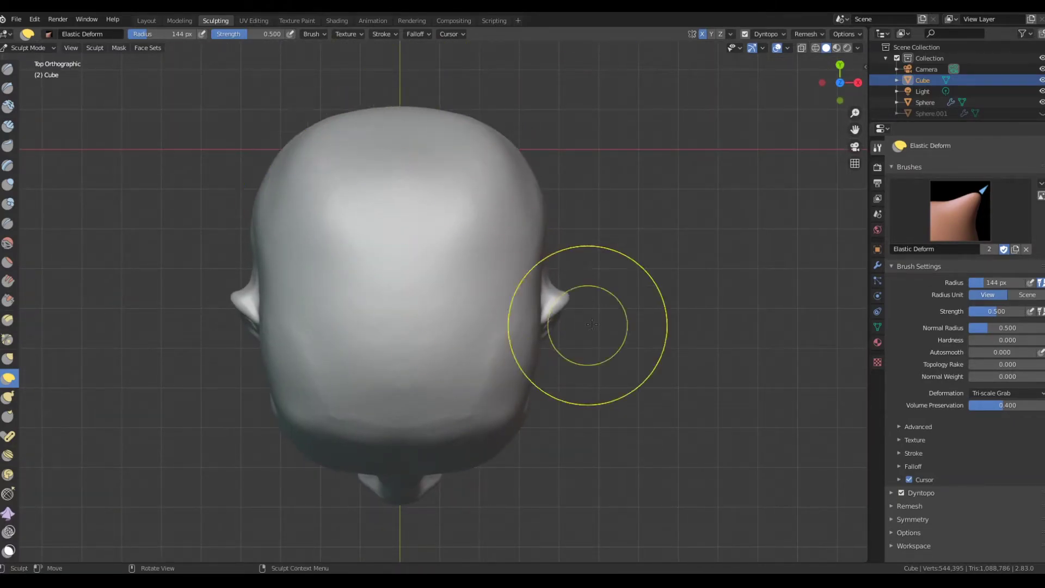
key("KP_1")
key("ctrl+KP_1")
key("f")
left_click_drag(594, 348, 560, 420)
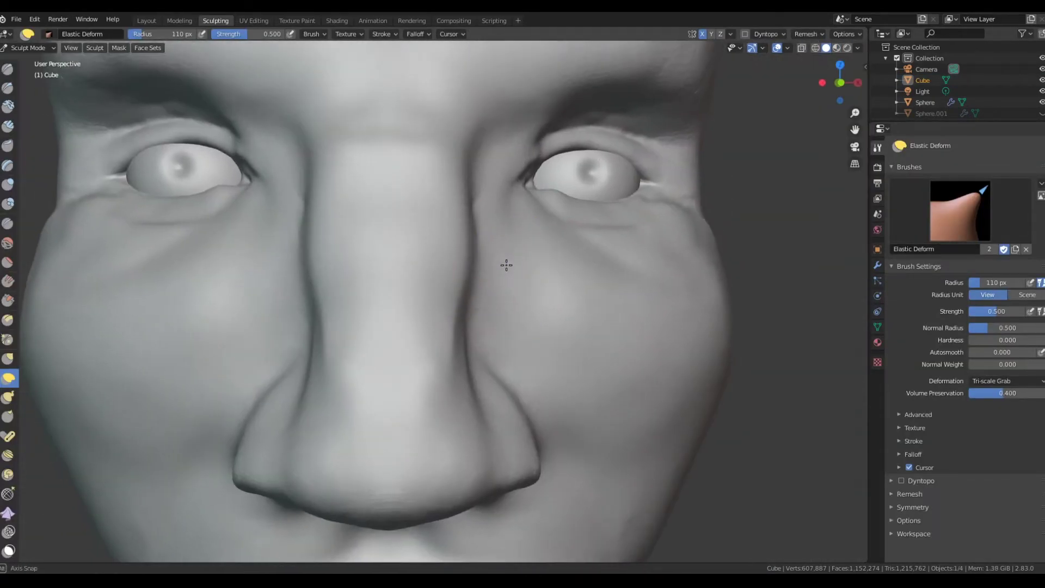
Drag the underside of the jaw downward to form a rough neck.
key("shift+s")
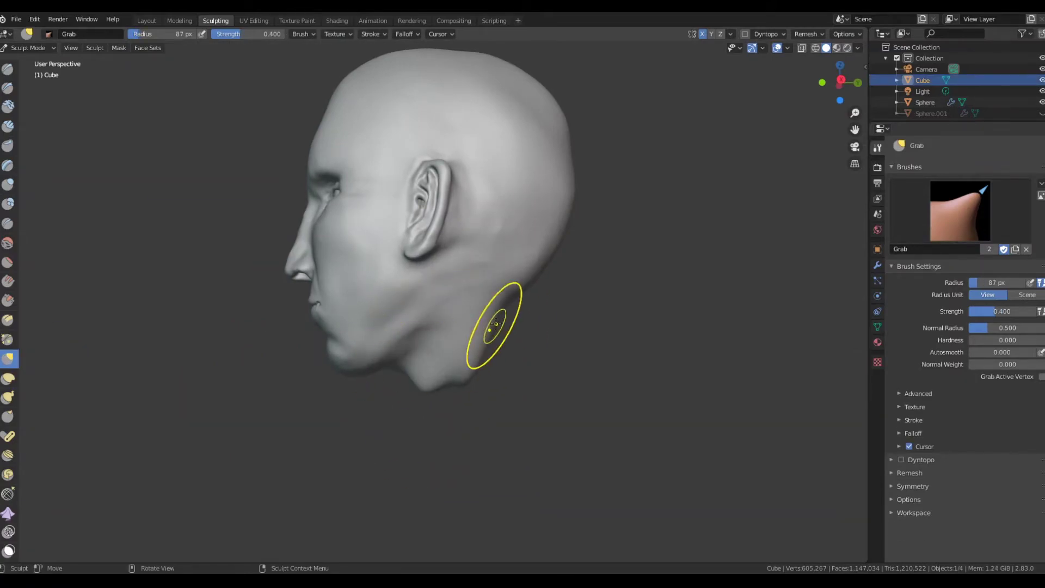
left_click_drag(496, 324, 459, 418)
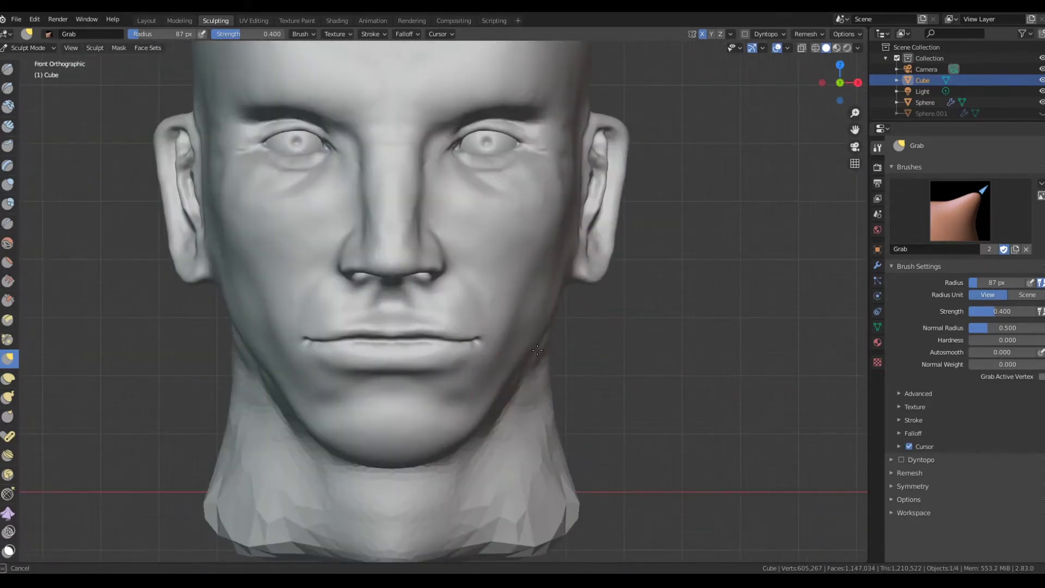
Smooth the neck sides, front, jaw transition and back dent from several views.
key("shift+s")
left_click_drag(544, 414, 538, 442)
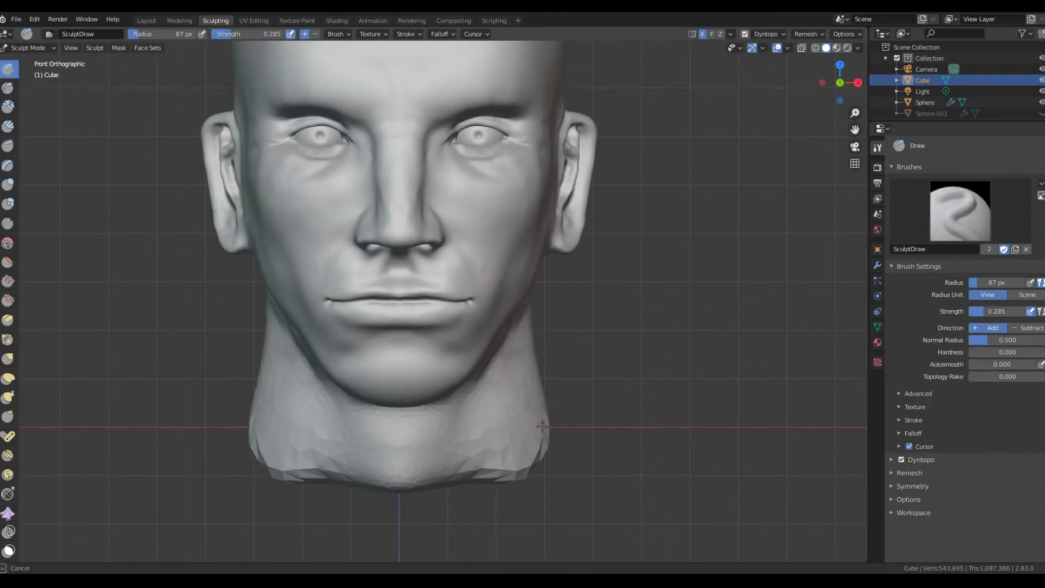
key("KP_3")
left_click_drag(385, 408, 381, 446)
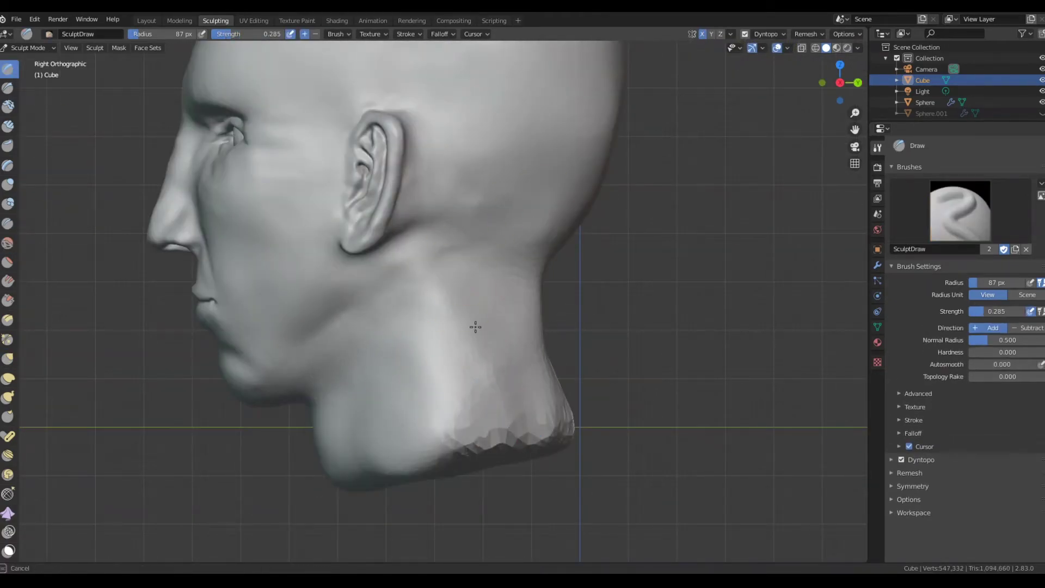
left_click_drag(569, 403, 552, 446)
key("ctrl+KP_1")
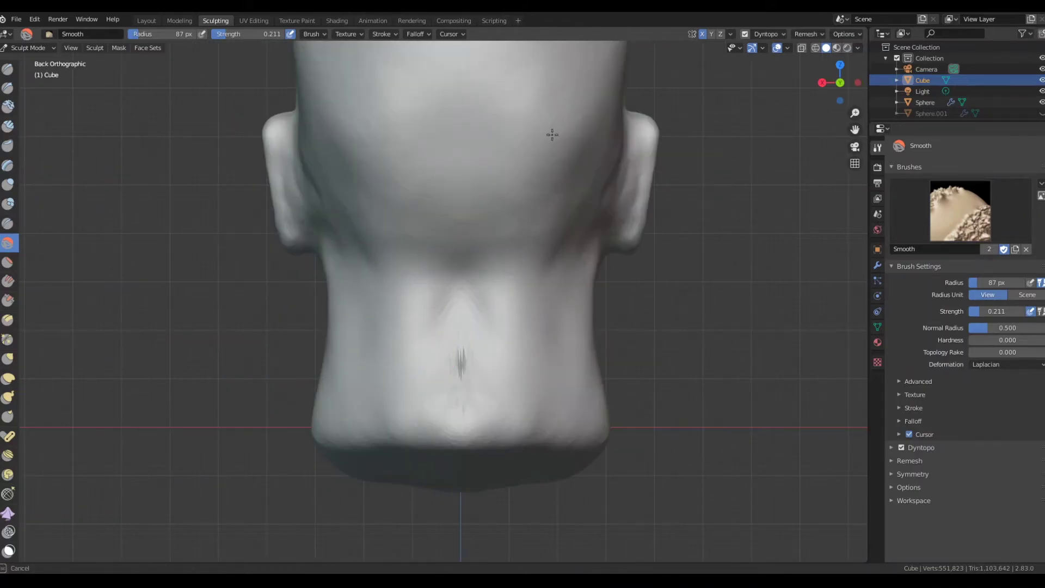
left_click_drag(474, 376, 560, 268)
Build up the jaw and neck surface with Draw, then smooth the neck's side.
key("ctrl+KP_3")
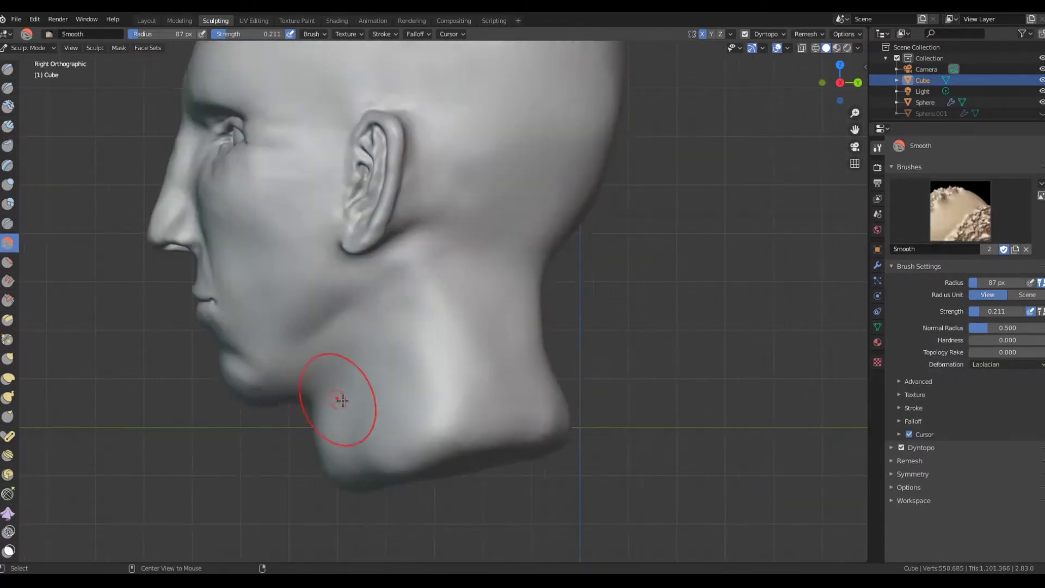
middle_click_drag(343, 401, 506, 397)
key("e")
scroll(439, 396, "down", 2)
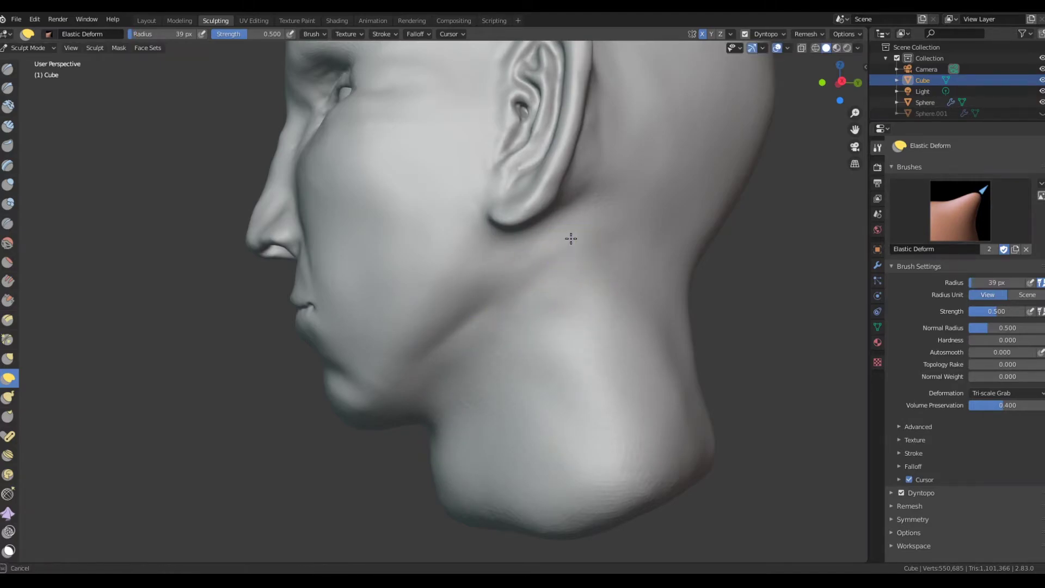
scroll(535, 273, "up", 3)
key("x")
left_click_drag(397, 397, 532, 350)
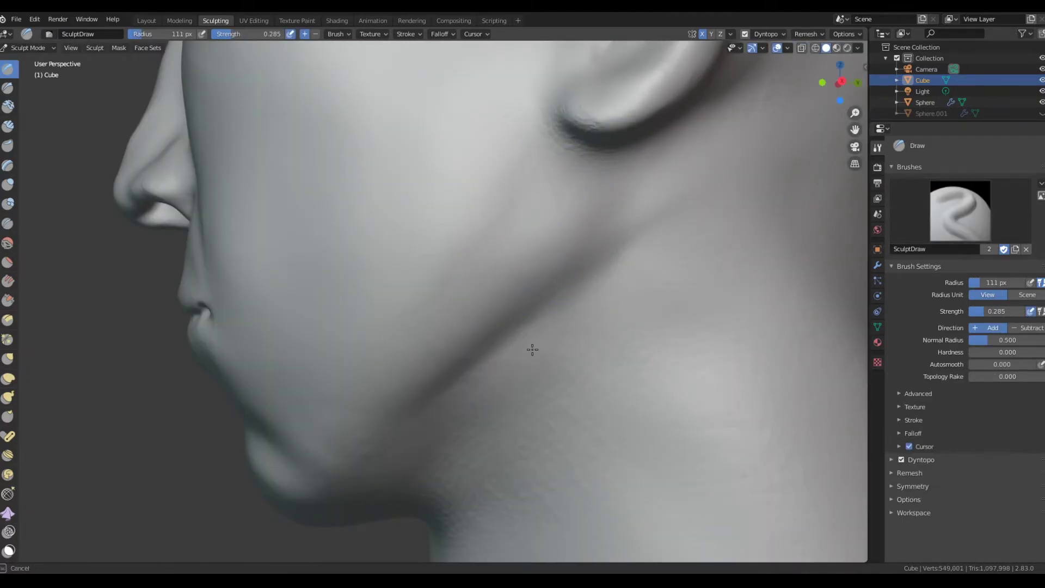
key("s")
left_click_drag(538, 196, 640, 195)
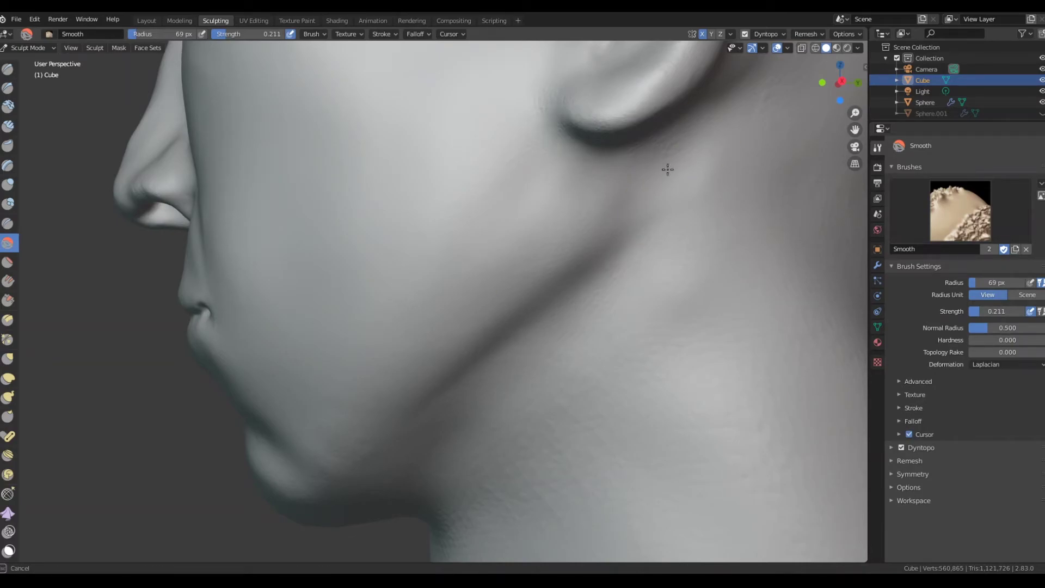
scroll(370, 442, "down", 2)
Reshape the chin and jaw with Elastic Deform and orbit around the head to check.
key("e")
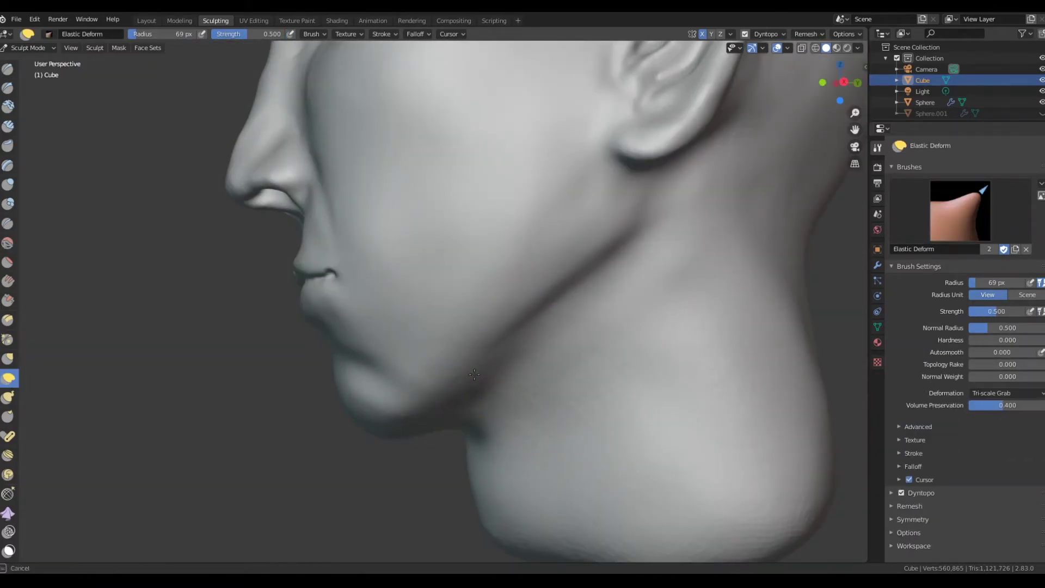
middle_click_drag(474, 374, 619, 326)
key("KP_1")
scroll(510, 445, "up", 3)
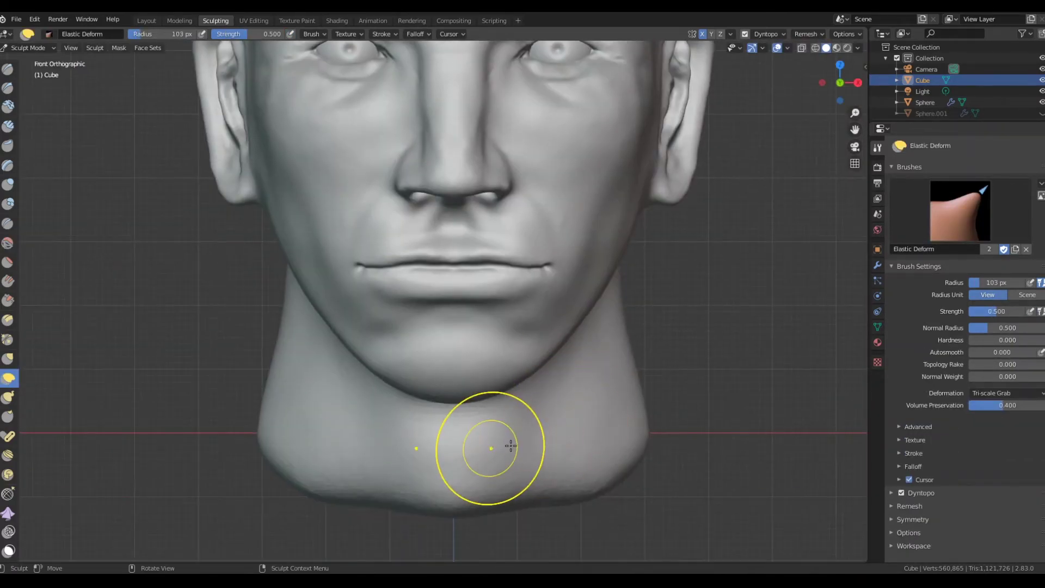
scroll(429, 460, "down", 3)
middle_click_drag(429, 459, 540, 279)
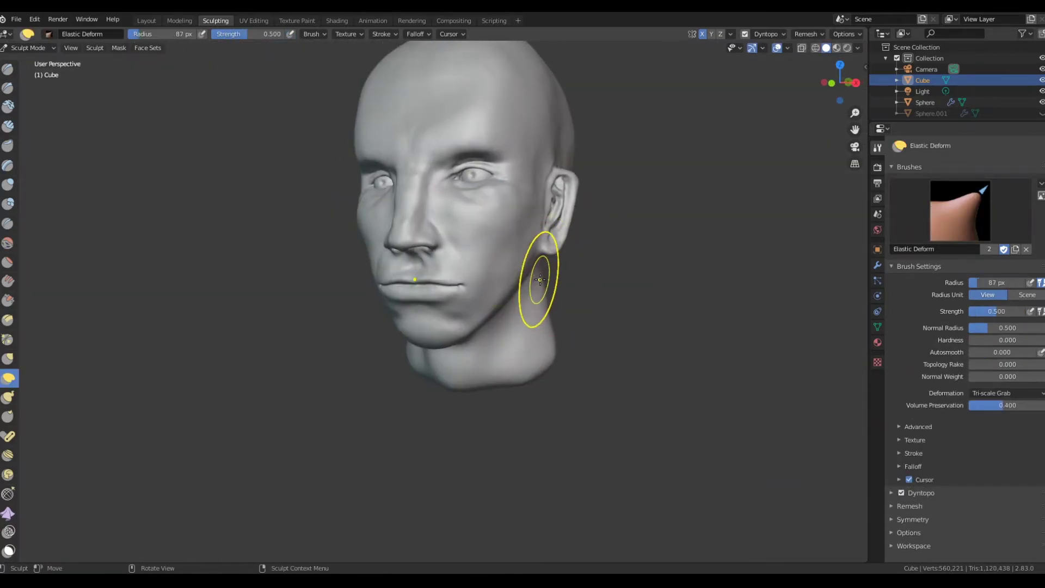
middle_click_drag(583, 206, 42, 245)
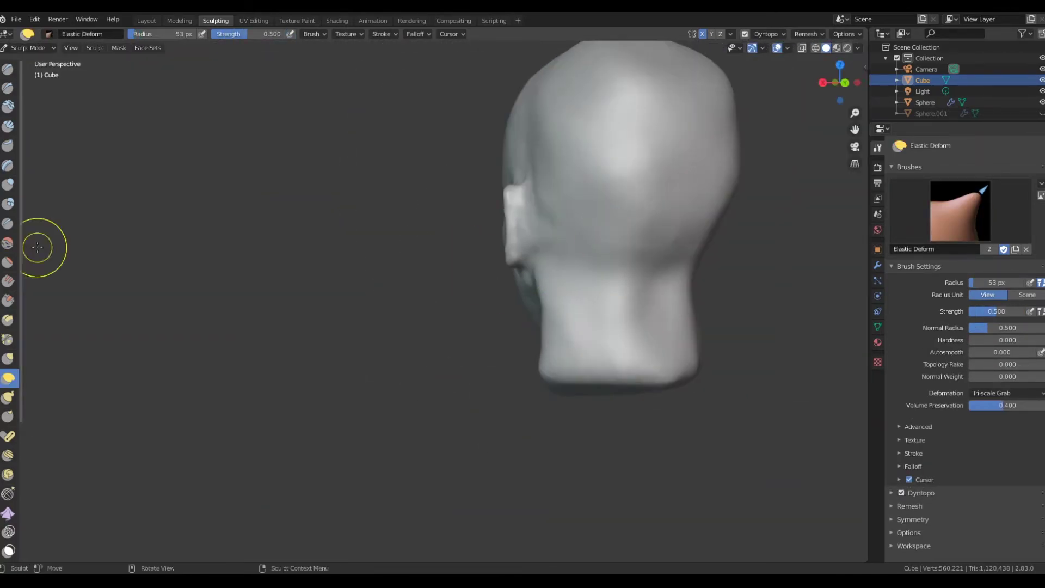
key("shift+s")
middle_click_drag(563, 392, 569, 279)
scroll(569, 280, "up", 5)
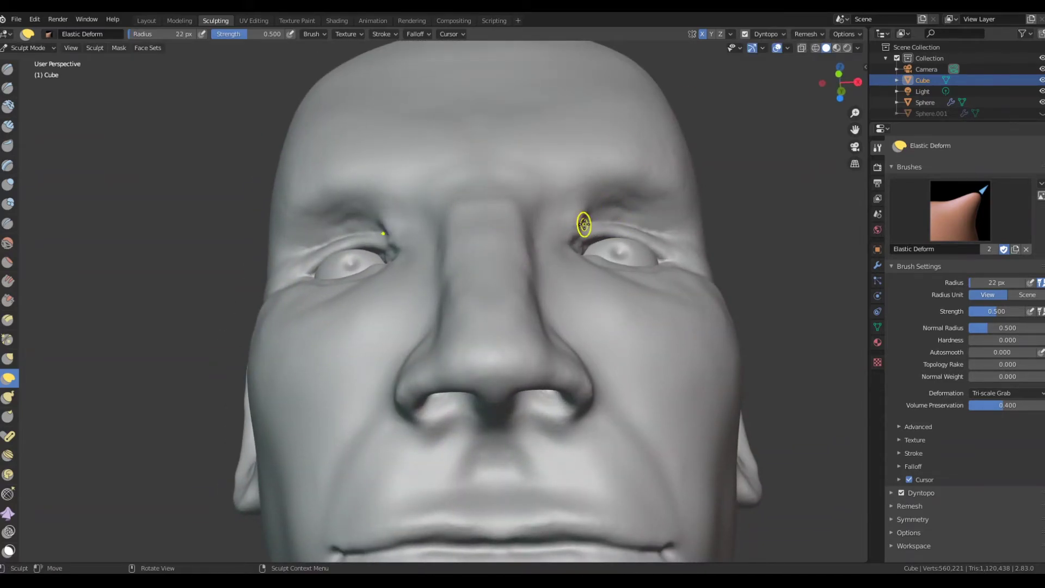
Reshape the upper and lower lips.
scroll(578, 227, "up", 4)
mouse_move(577, 227)
middle_mouse_down()
mouse_move(533, 324)
mouse_move(420, 252)
middle_mouse_up()
key("x")
key("shift+s")
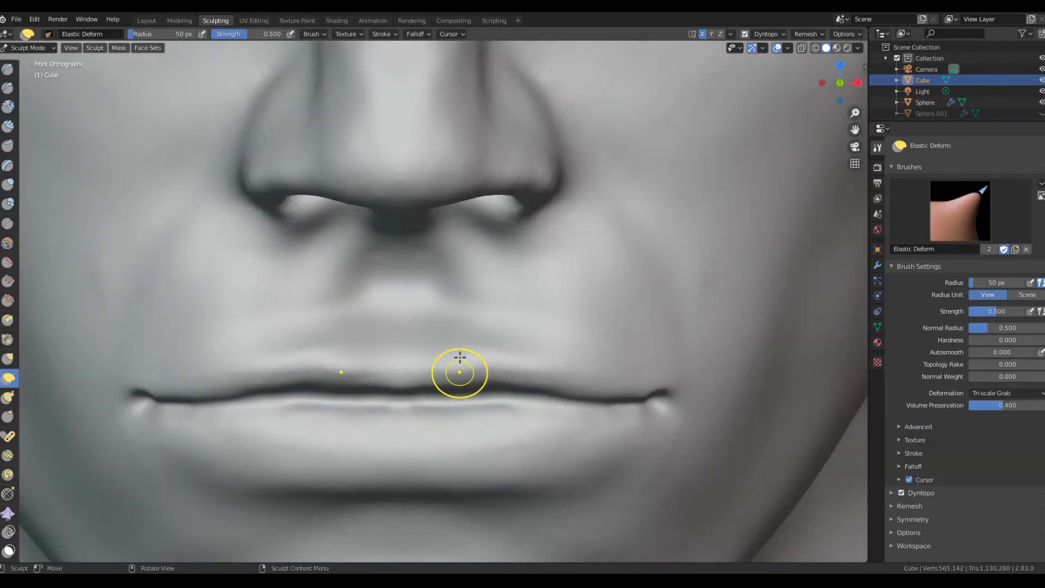
left_click_drag(516, 346, 490, 339)
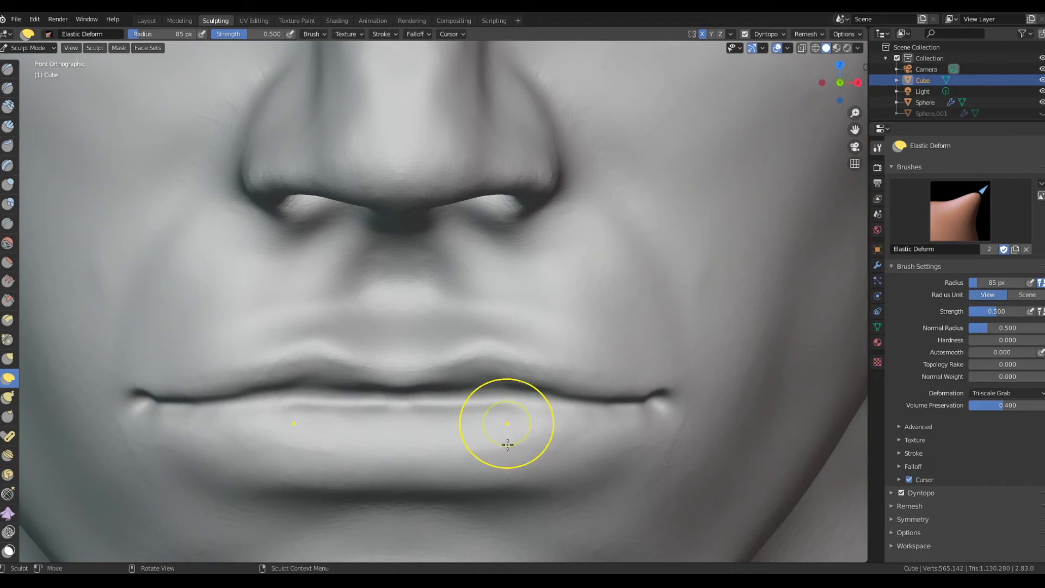
mouse_move(548, 456)
left_mouse_down()
mouse_move(508, 450)
mouse_move(579, 459)
left_mouse_up()
key("shift+s")
mouse_move(579, 460)
middle_mouse_down()
mouse_move(511, 426)
mouse_move(340, 396)
mouse_move(538, 401)
middle_mouse_up()
Smooth along the lip line, snap to front view and leave sculpting.
key("x")
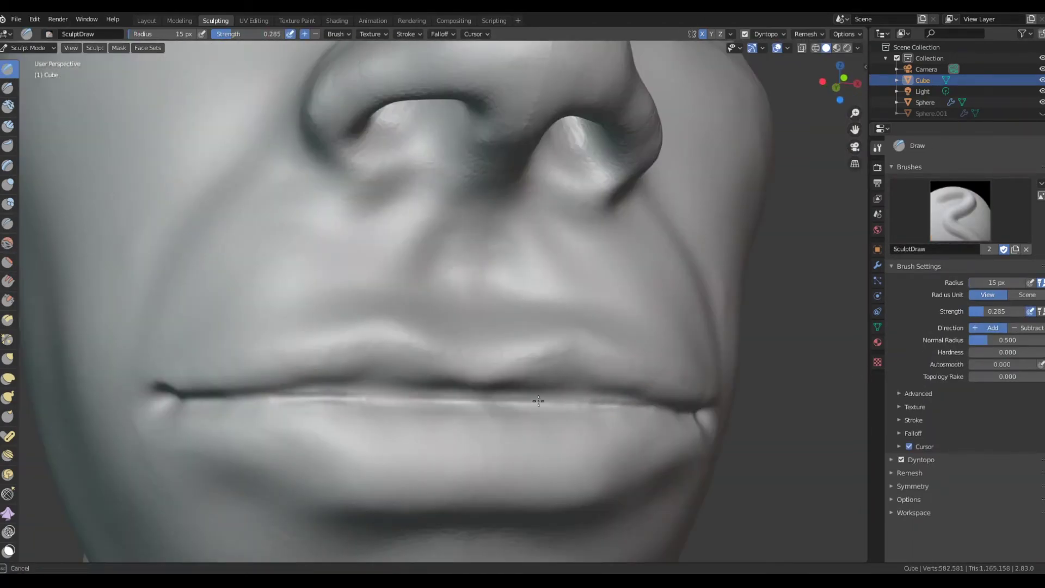
scroll(624, 404, "down", 5)
middle_click_drag(624, 404, 390, 366)
key("f")
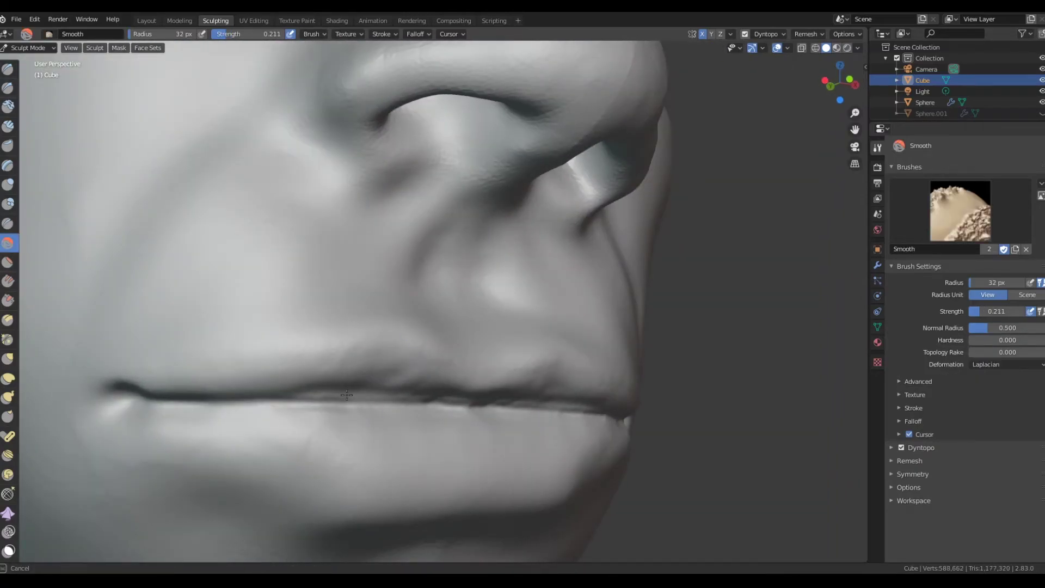
left_click(391, 379)
key("shift+s")
key("KP_1")
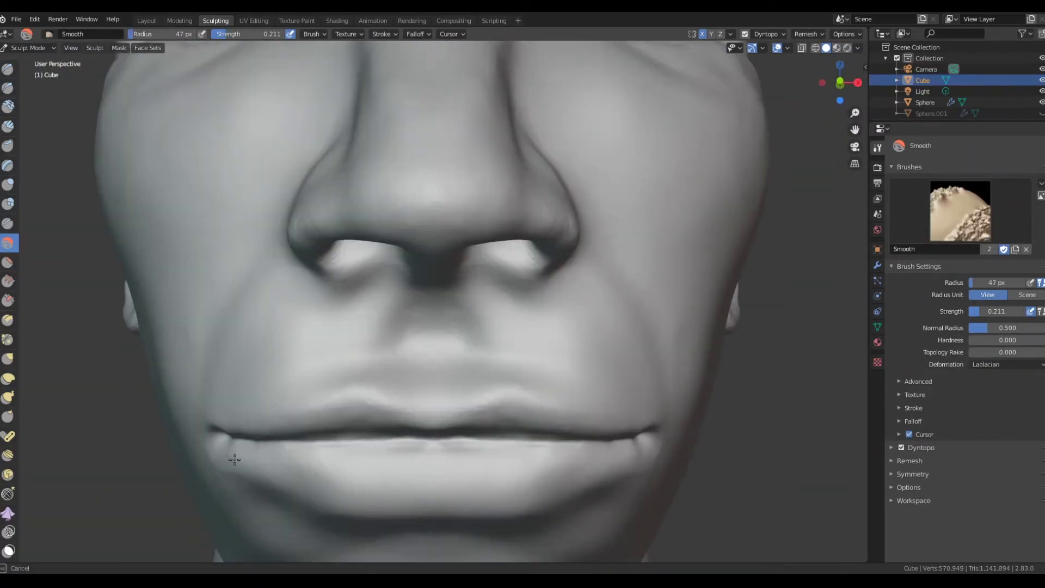
scroll(668, 296, "down", 5)
left_click(146, 20)
In the Shading workspace, set the skin colour ramp stop to 0.782.
left_click(337, 20)
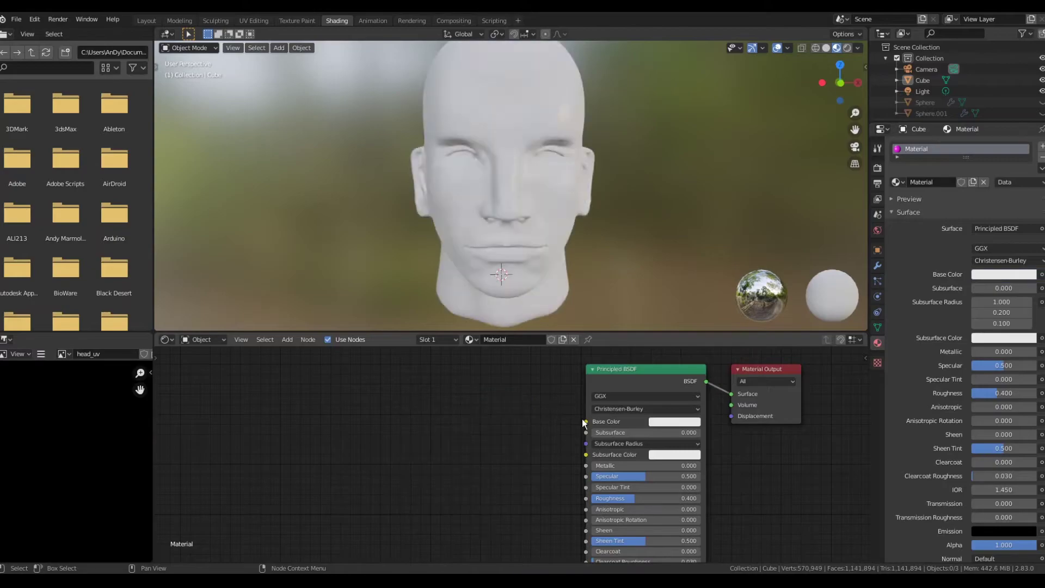
left_click(674, 422)
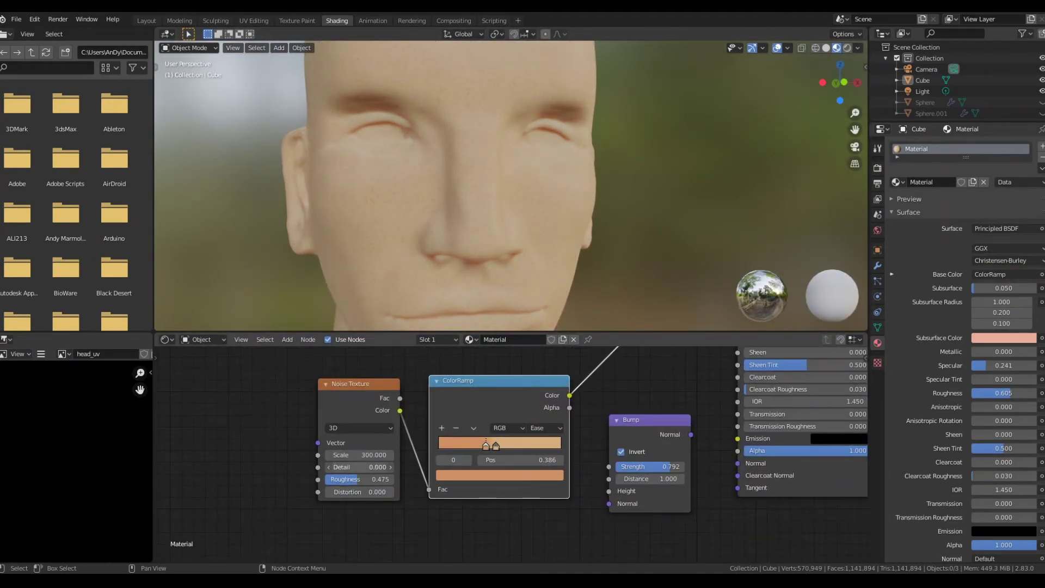
left_click_drag(496, 445, 535, 446)
left_click(500, 475)
scroll(424, 442, "down", 2)
Add a Bump node and connect its output to the shader's Normal input.
key("shift+a")
type("n")
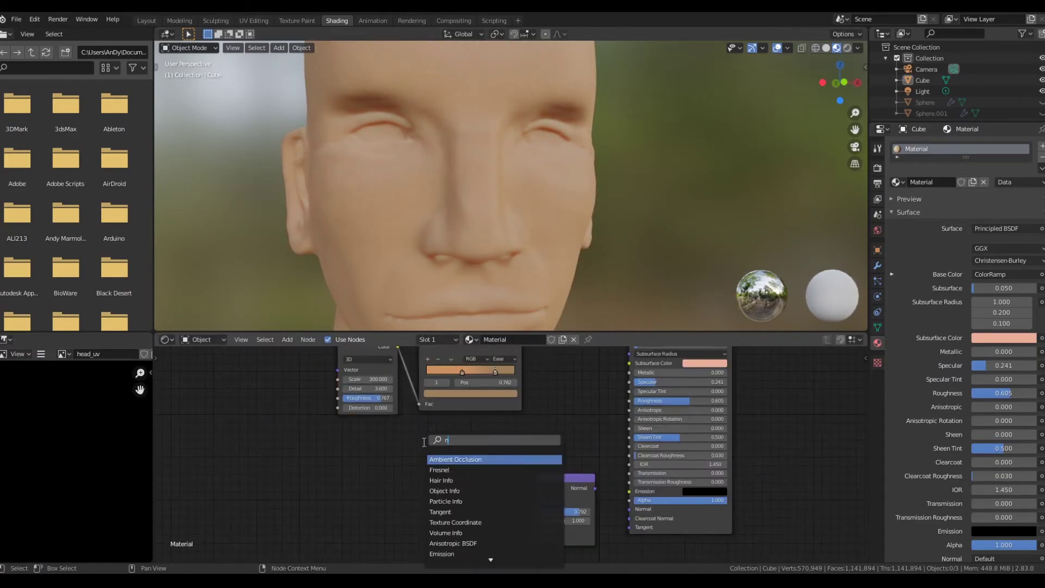
left_click_drag(607, 497, 630, 509)
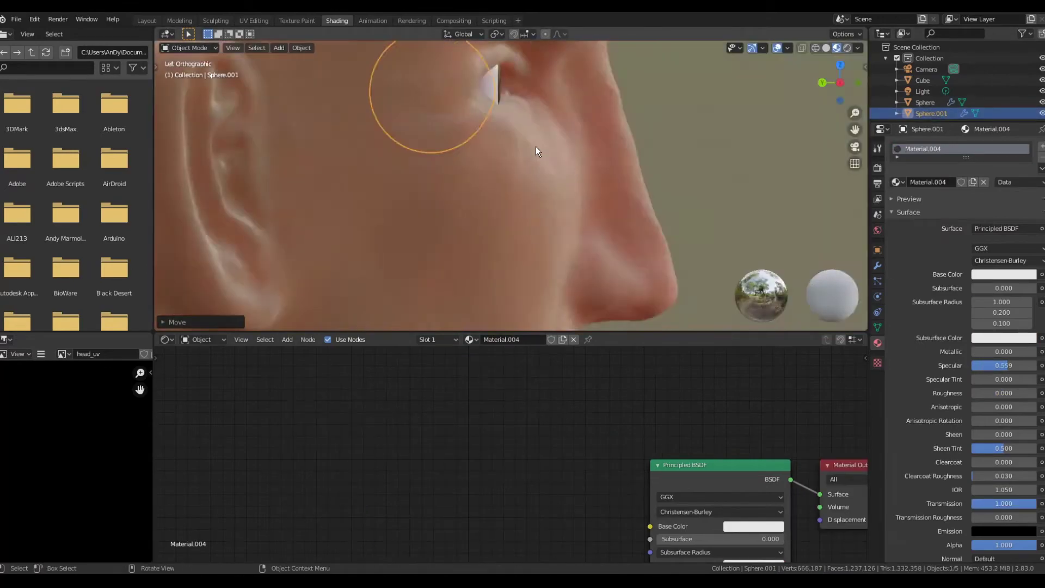
Move the eye sphere along the Y axis.
scroll(575, 204, "up", 2)
key("g")
key("y")
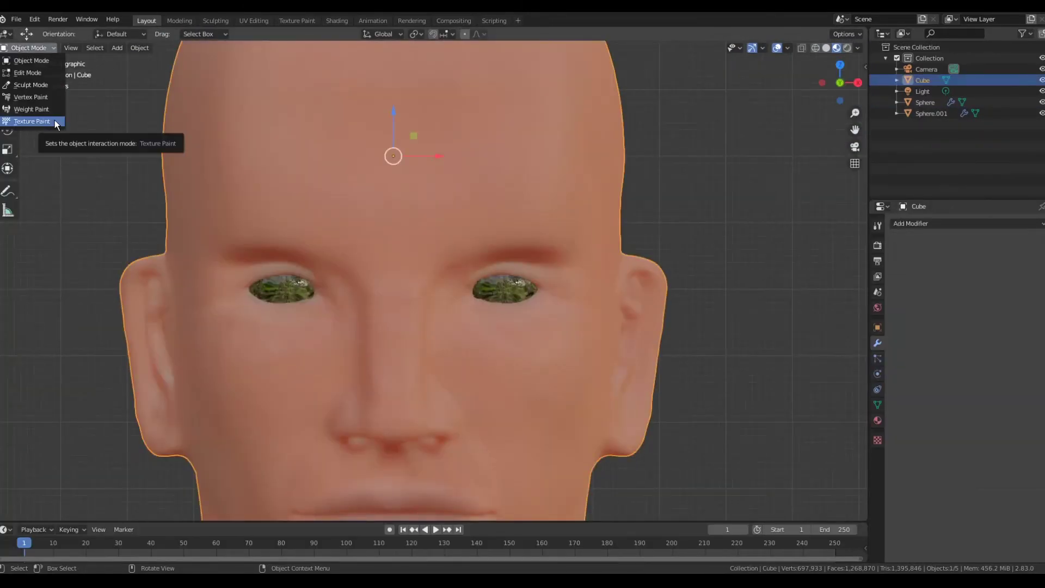
Switch the head into Weight Paint mode.
left_click(31, 109)
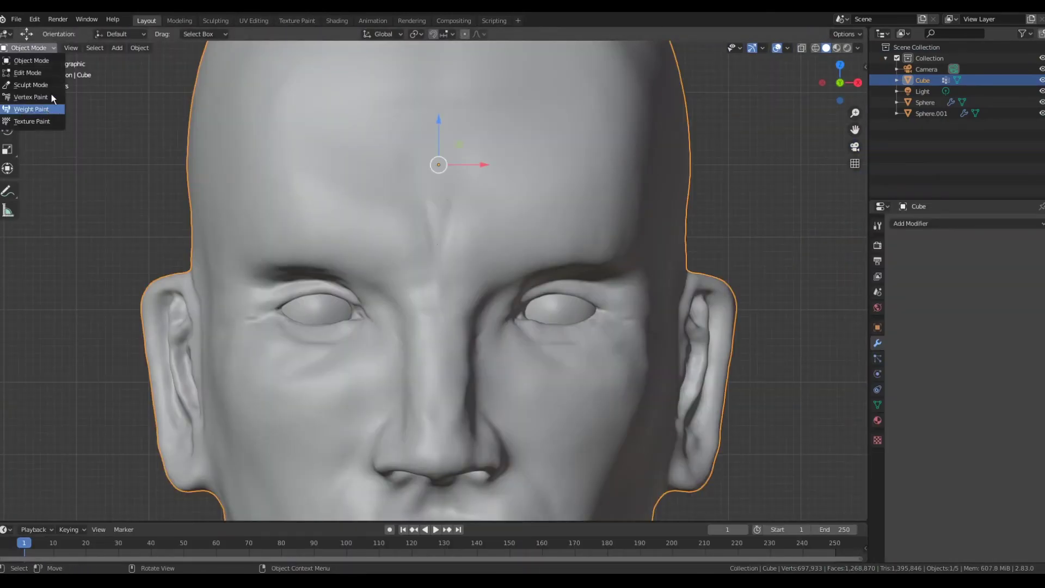
left_click(31, 109)
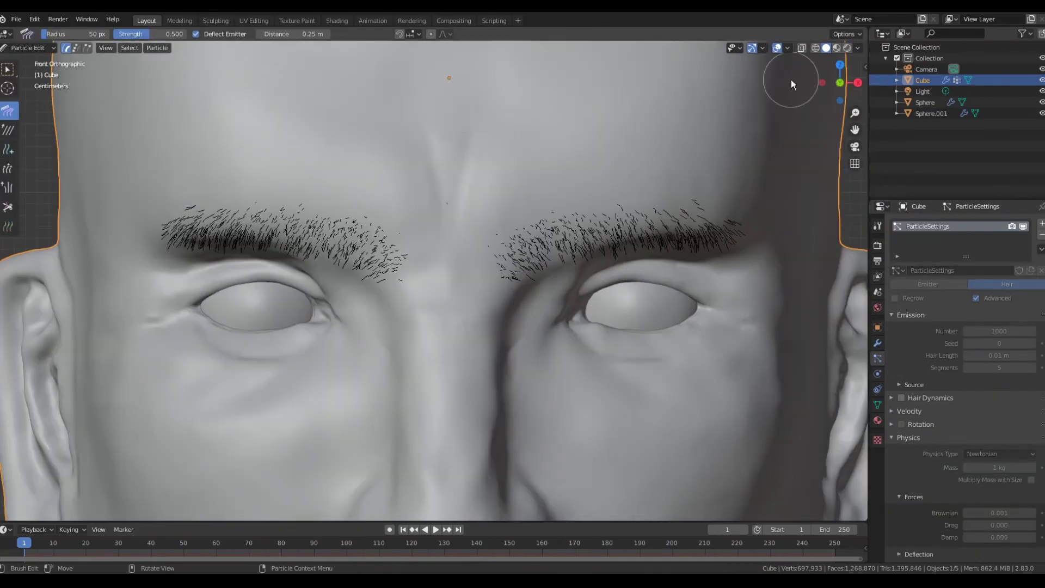
Hide the sidebar, view the brows, and make the eyebrow hair strands thinner.
key("n")
middle_click_drag(698, 192, 509, 402)
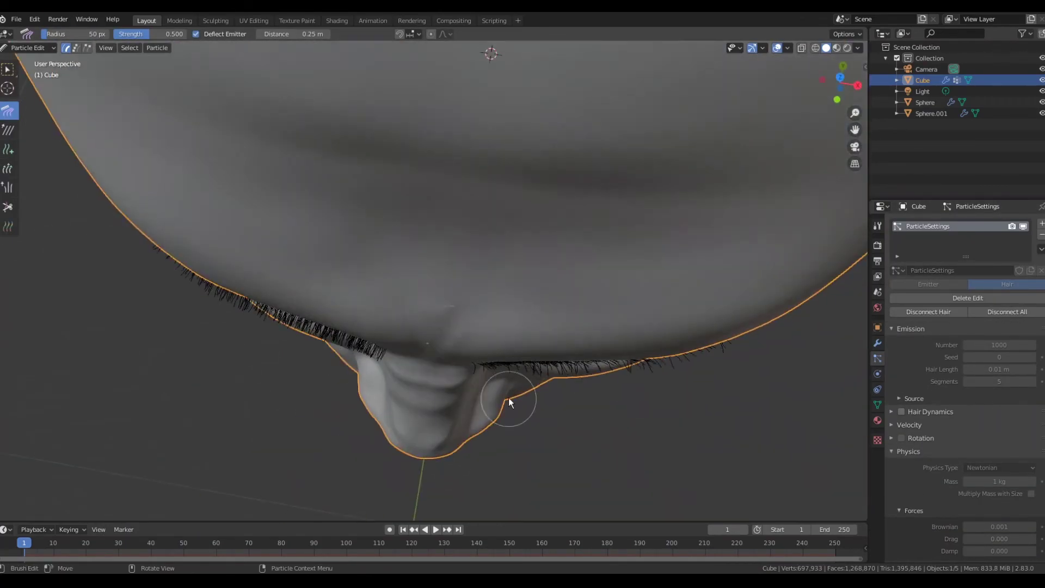
mouse_move(643, 419)
middle_mouse_down()
mouse_move(275, 409)
mouse_move(375, 441)
middle_mouse_up()
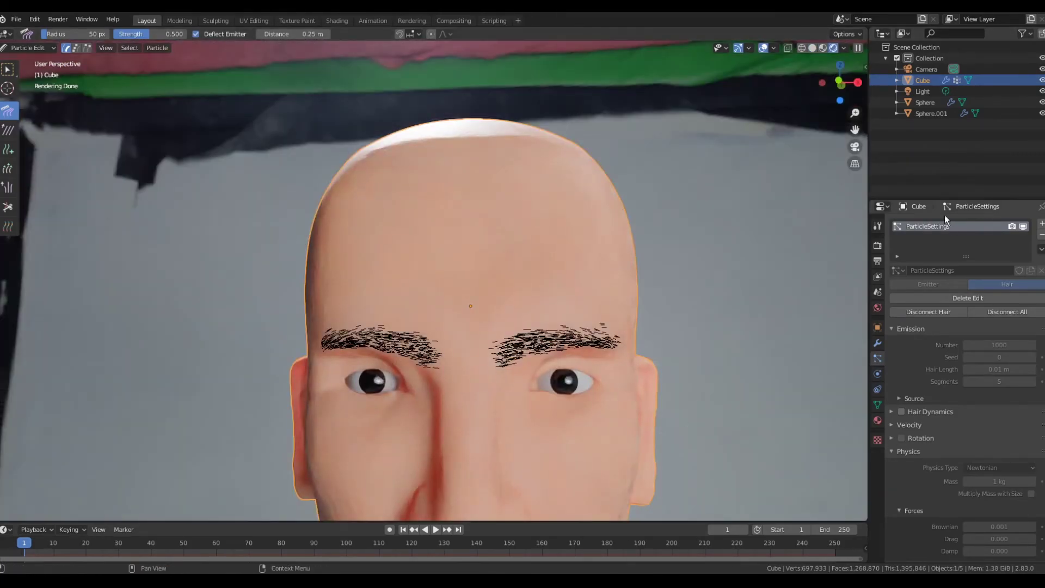
scroll(958, 381, "down", 5)
left_click_drag(1000, 455, 974, 455)
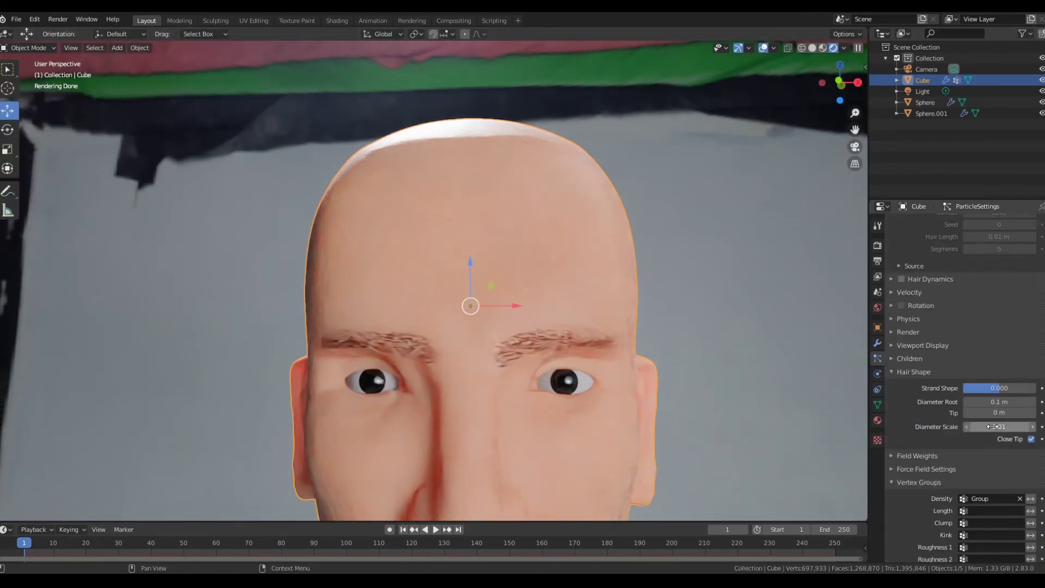
left_click(878, 245)
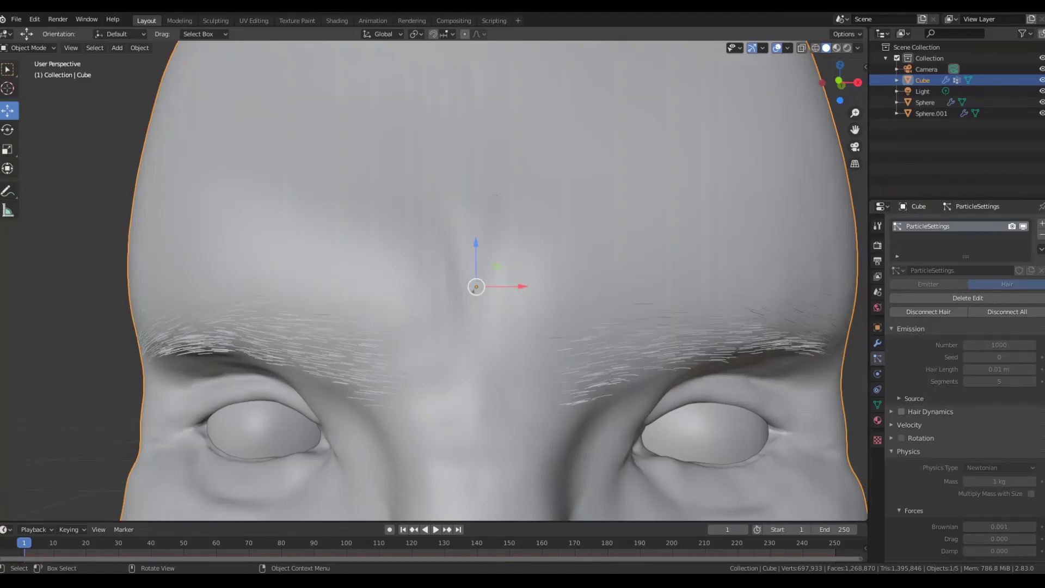
scroll(958, 436, "down", 5)
scroll(890, 537, "up", 5)
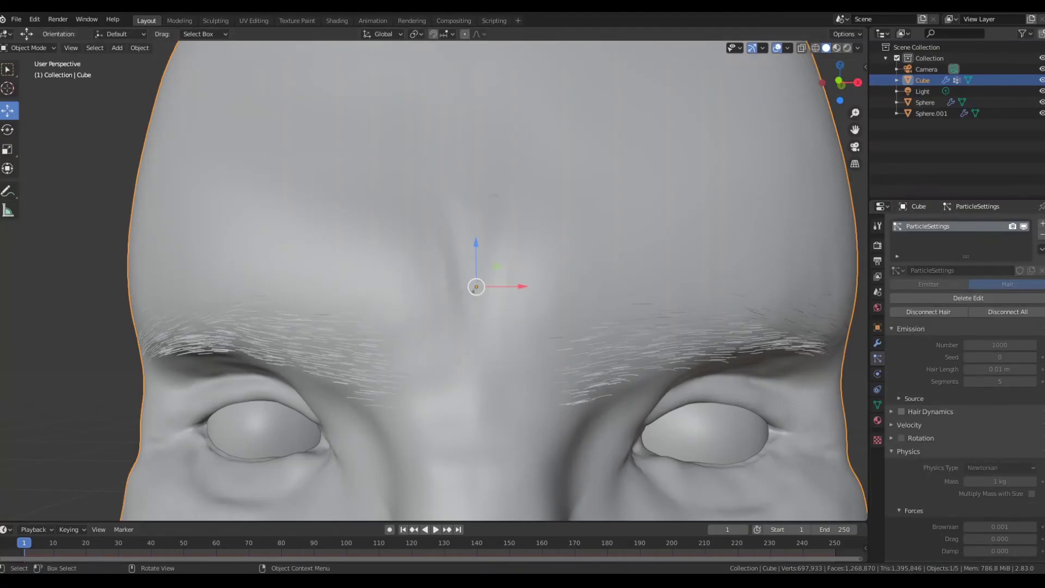
In Particle Edit, add extra hair strands to the left eyebrow.
key("ctrl+Tab")
scroll(657, 353, "down", 1)
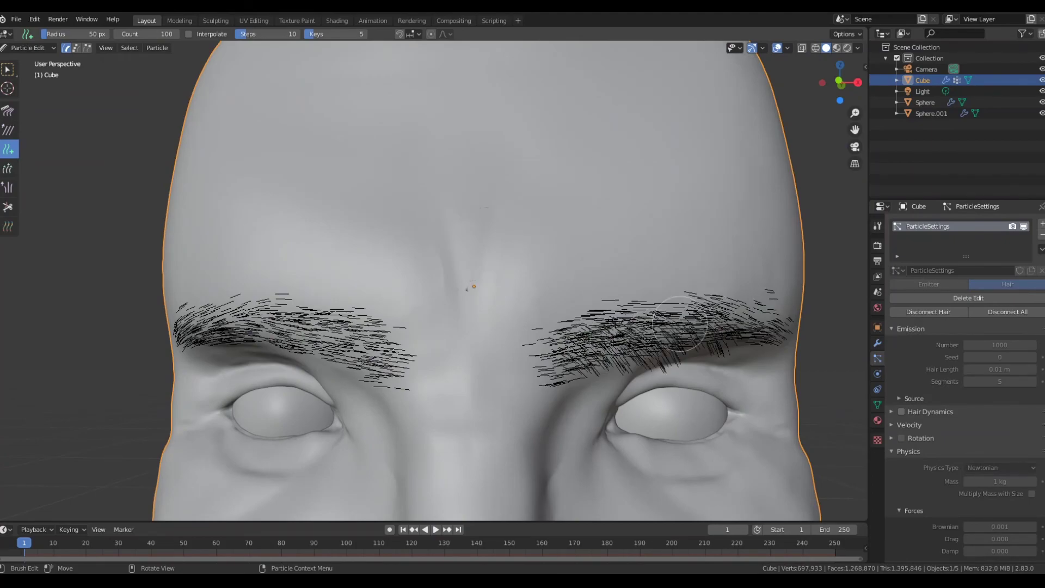
left_click(347, 342)
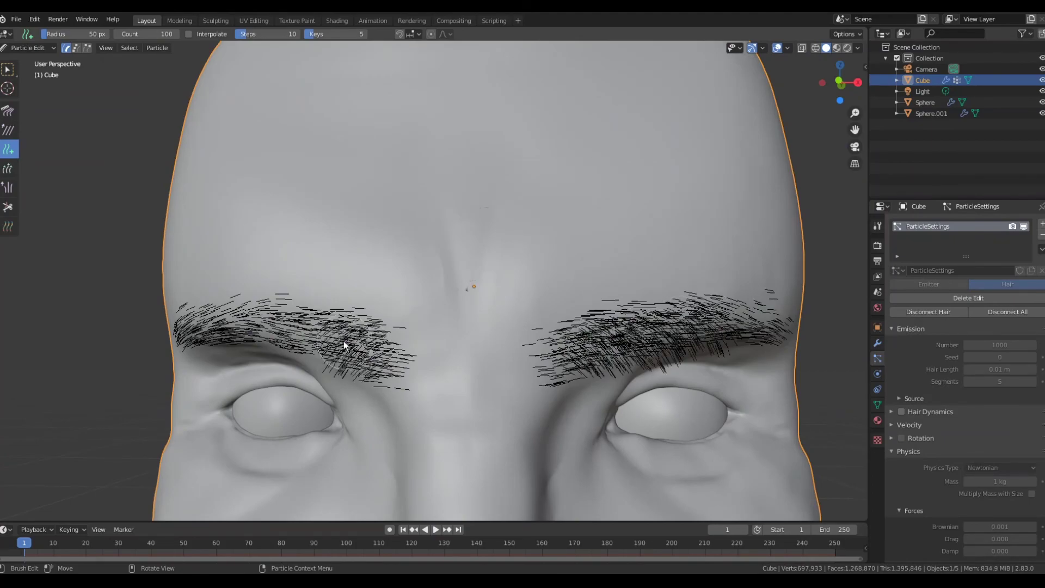
key("KP_1")
left_click(283, 329)
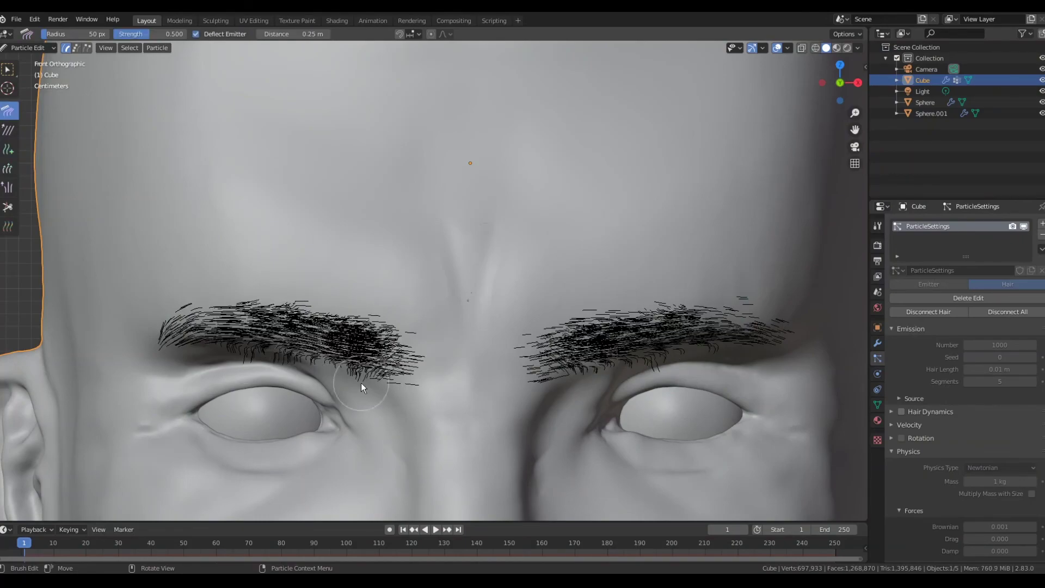
key("KP_7")
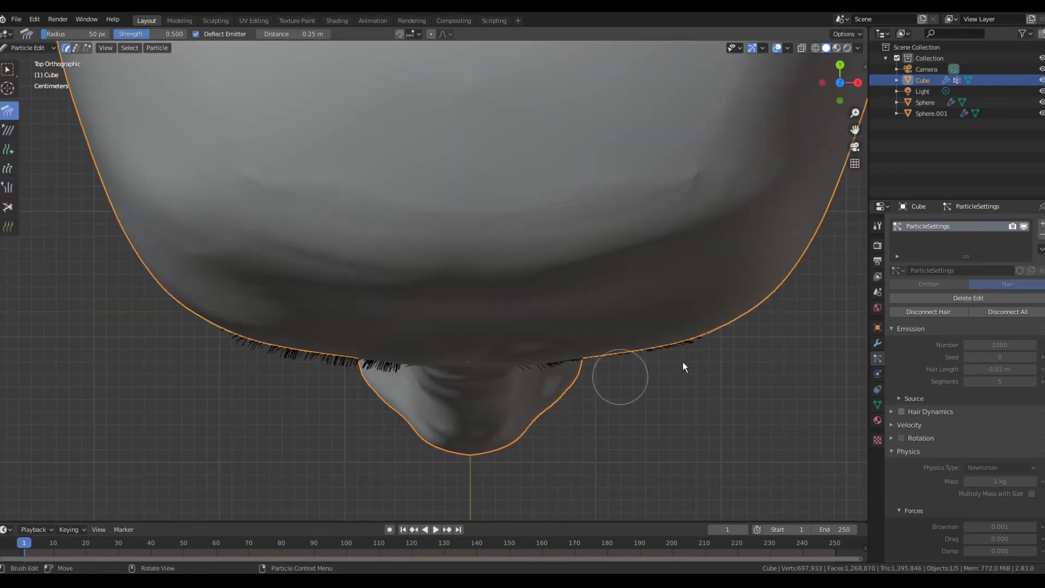
middle_click_drag(710, 351, 510, 393)
Leave hair editing and return to Object Mode.
key("Tab")
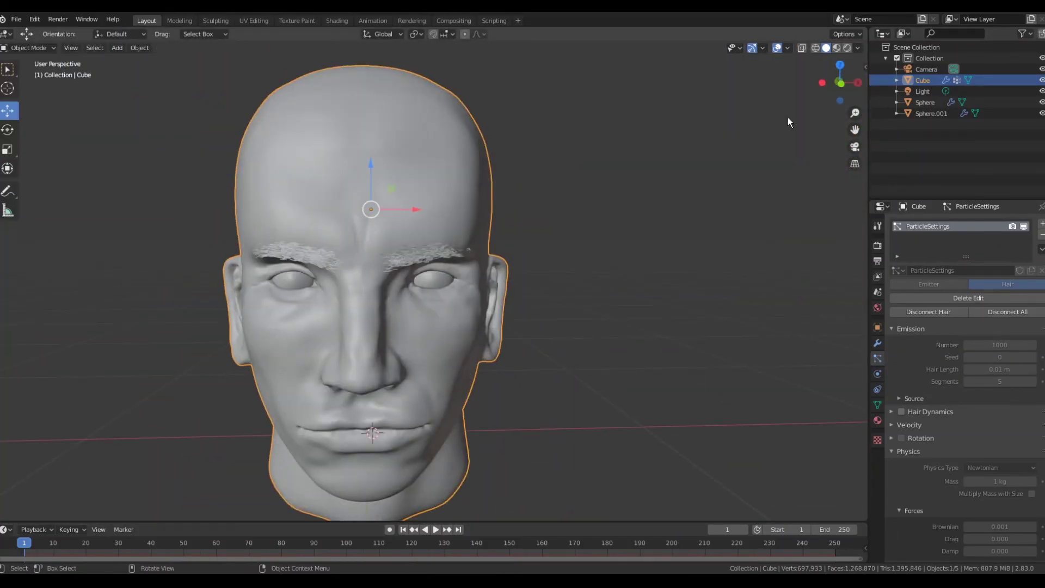